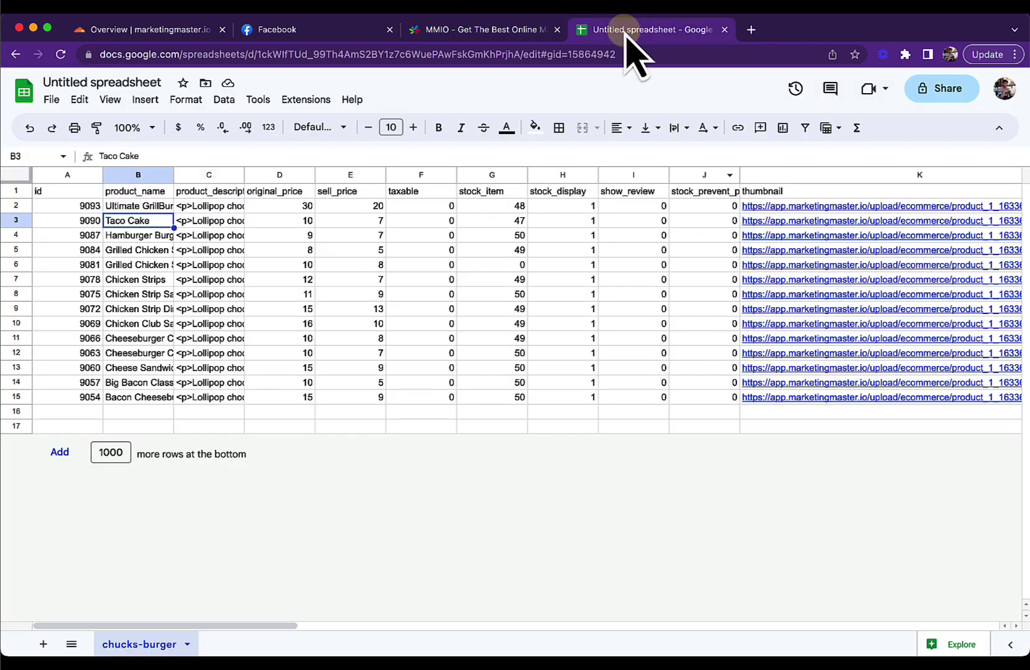
- Examine the product_name and product_description columns of the chucks-burger sheet
{"action": "left_click", "coordinate": [120, 79]}
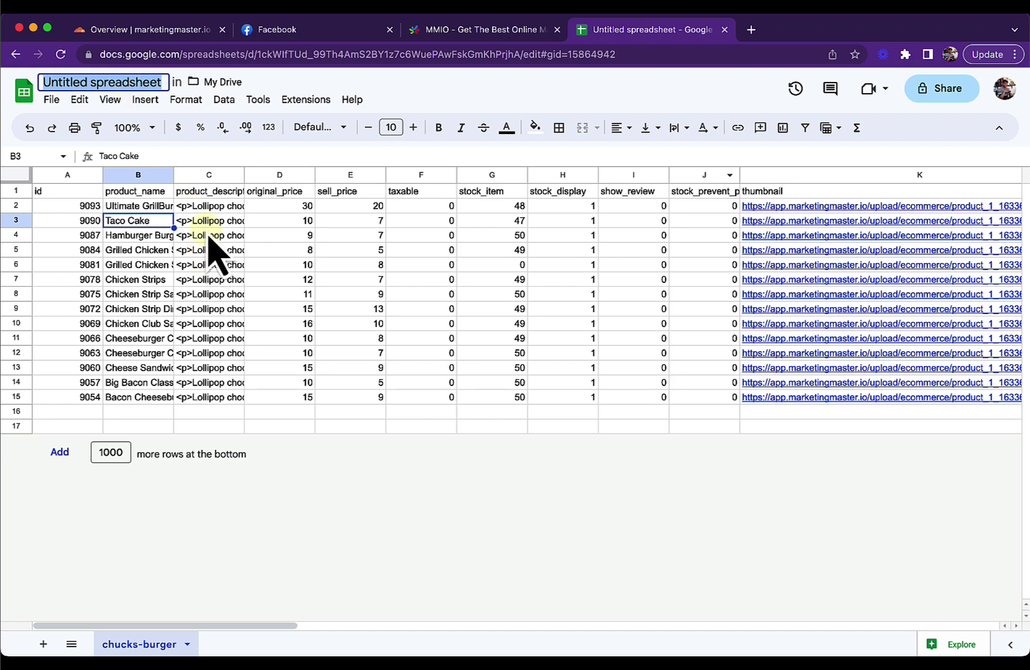
{"action": "left_click", "coordinate": [150, 175]}
{"action": "left_click", "coordinate": [208, 177]}
{"action": "scroll", "coordinate": [493, 253], "scroll_direction": "right", "scroll_amount": 10}
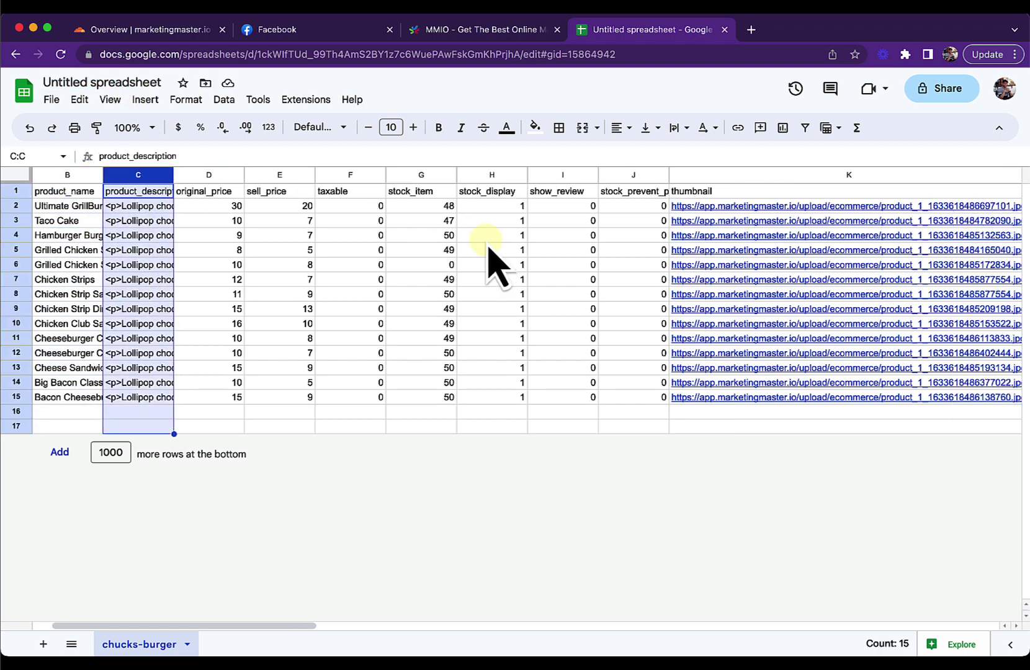
- Examine the image URLs in the thumbnail column, checking the file extension at the end of the link in K2
{"action": "left_click", "coordinate": [383, 175]}
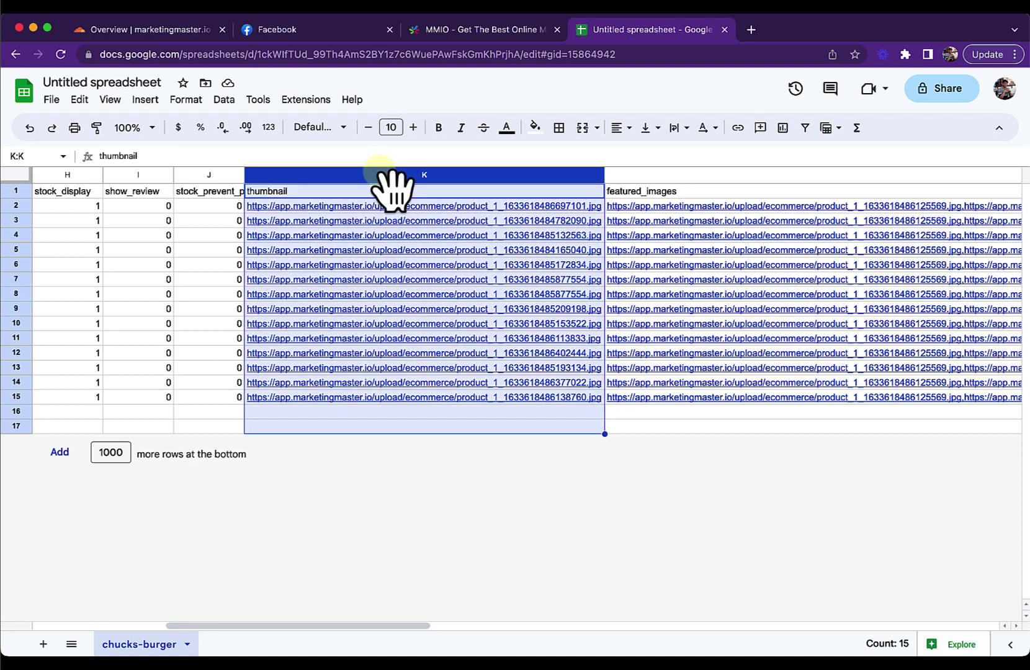
{"action": "left_click", "coordinate": [354, 195]}
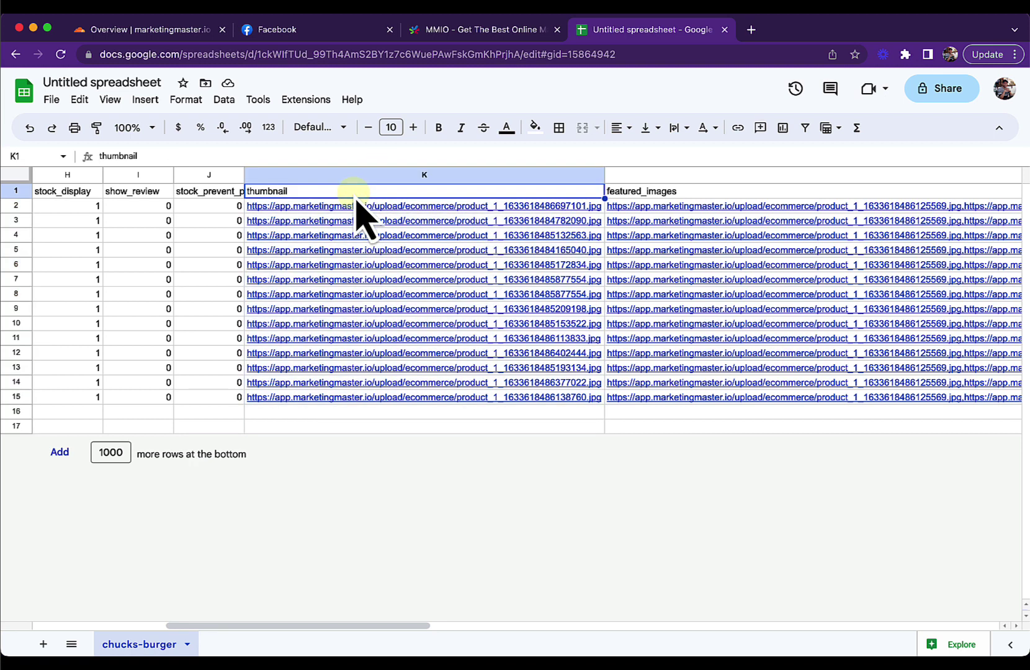
{"action": "key", "text": "Down"}
{"action": "left_click", "coordinate": [449, 159]}
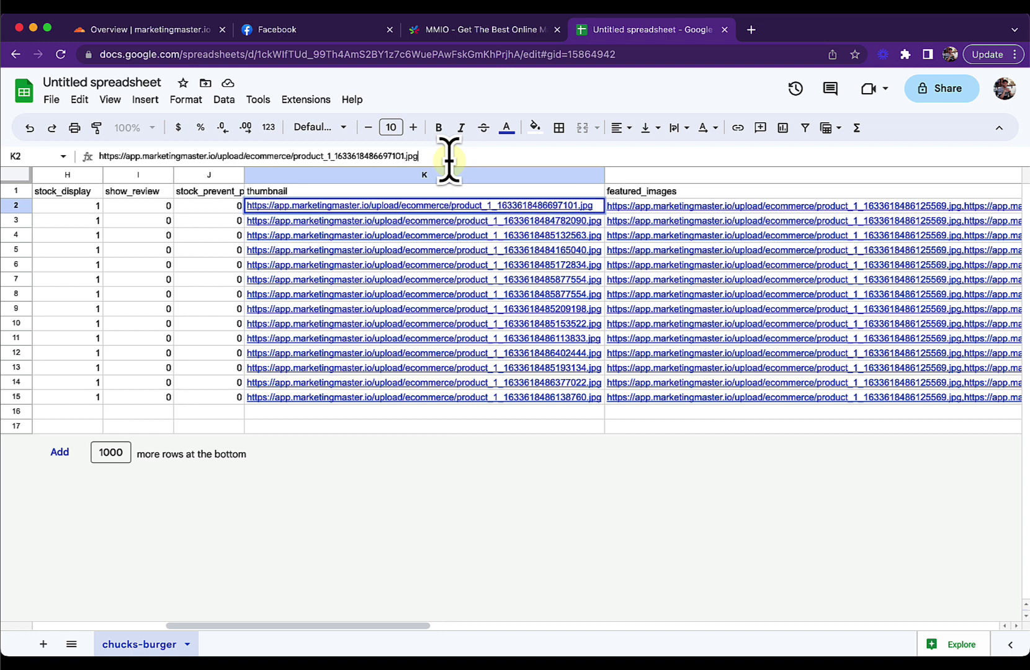
{"action": "key", "text": "shift+Left"}
{"action": "key", "text": "shift+Left"}
{"action": "key", "text": "shift+Left"}
{"action": "left_click", "coordinate": [463, 154]}
{"action": "left_click", "coordinate": [214, 222]}
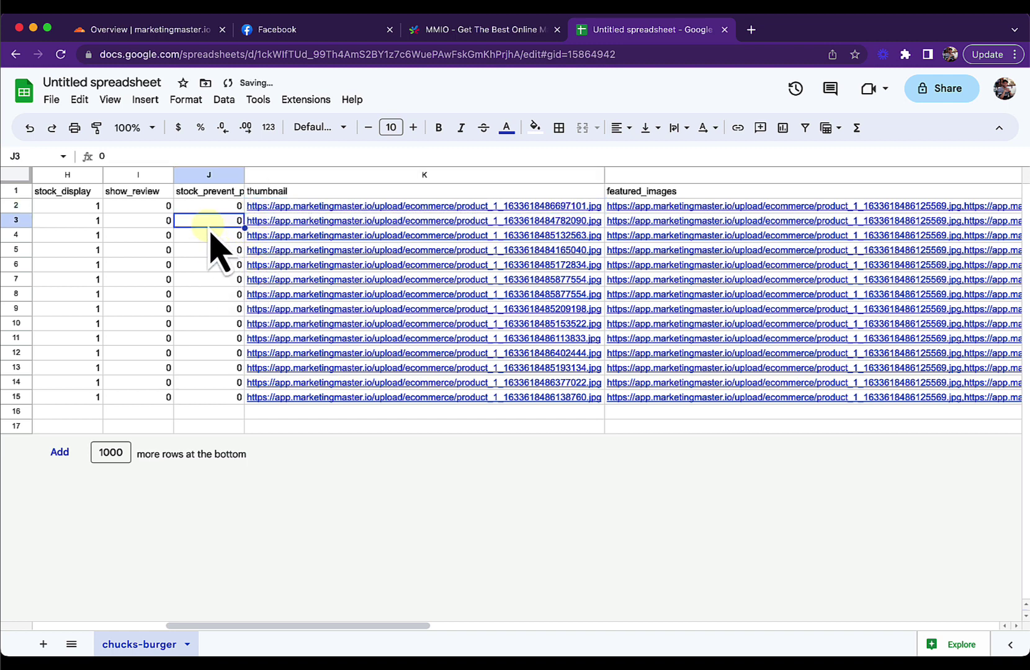
{"action": "key", "text": "Up"}
{"action": "key", "text": "Right"}
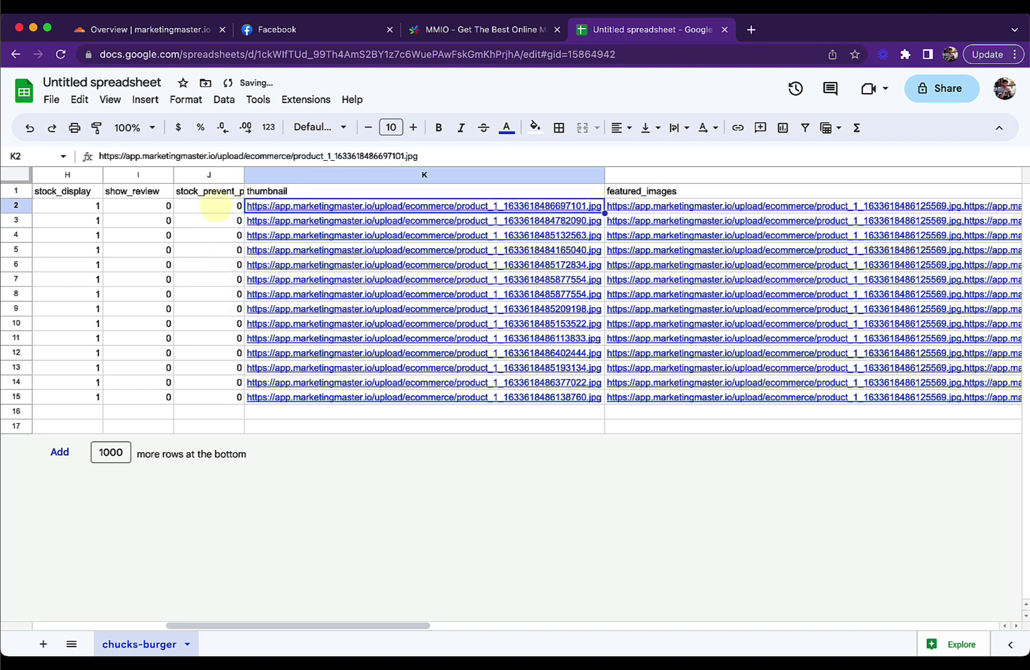
{"action": "key", "text": "Down"}
{"action": "key", "text": "Down"}
{"action": "key", "text": "Down"}
{"action": "key", "text": "Up"}
{"action": "key", "text": "Up"}
{"action": "key", "text": "Up"}
{"action": "key", "text": "Down"}
{"action": "key", "text": "Down"}
{"action": "key", "text": "Down"}
{"action": "key", "text": "Down"}
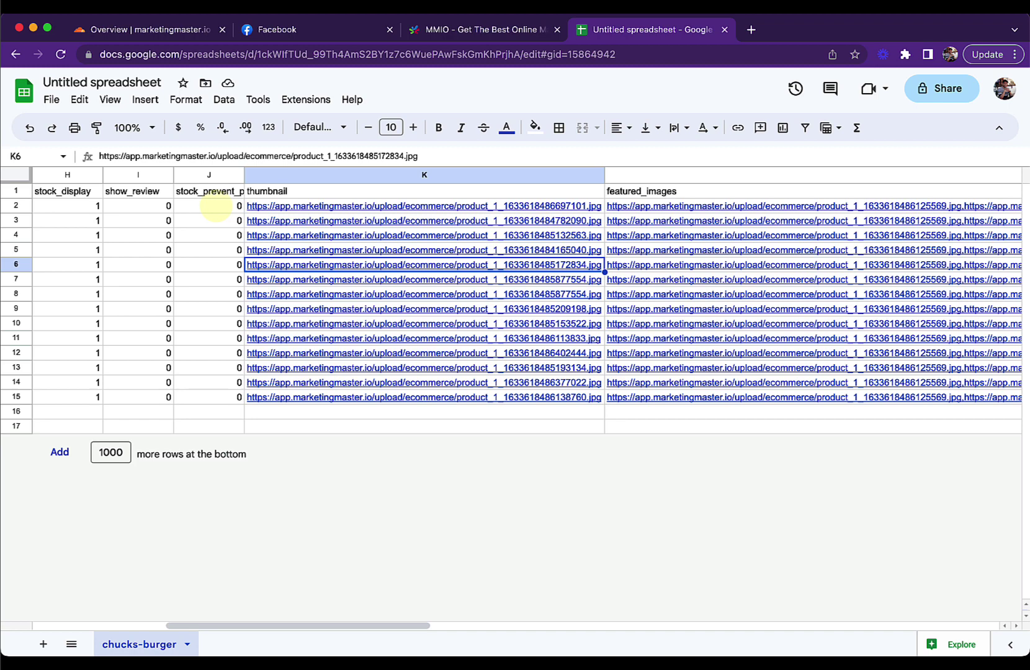
- Look through the remaining product columns, from featured_images across to variant_id and back to id
{"action": "key", "text": "Right"}
{"action": "key", "text": "Right"}
{"action": "key", "text": "Right"}
{"action": "key", "text": "Right"}
{"action": "key", "text": "Right"}
{"action": "key", "text": "Right"}
{"action": "key", "text": "Right"}
{"action": "key", "text": "Right"}
{"action": "key", "text": "Right"}
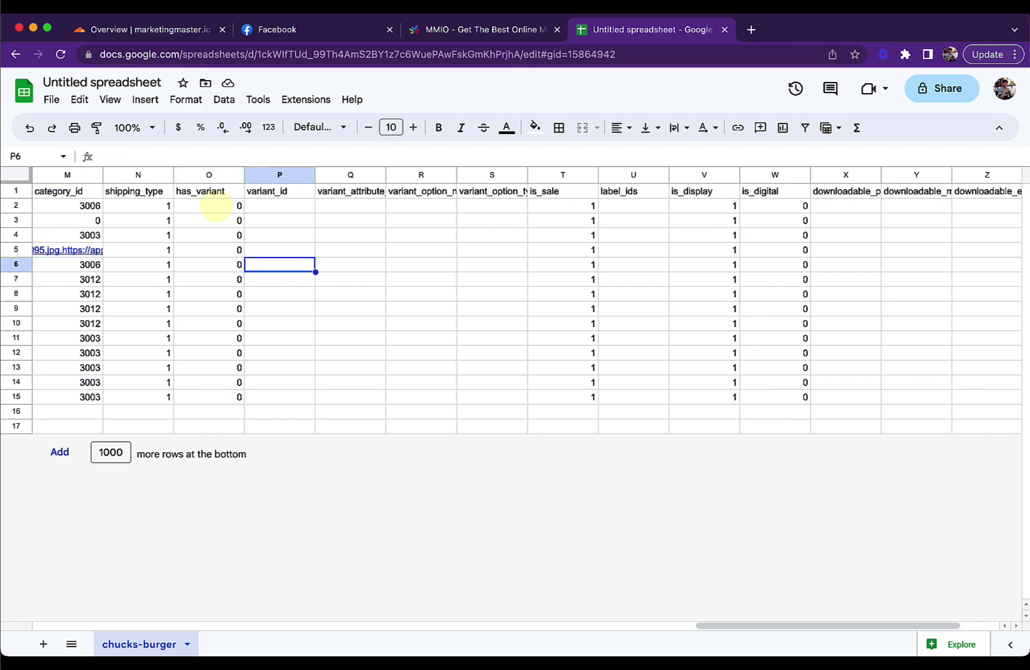
{"action": "key", "text": "Left"}
{"action": "key", "text": "Left"}
{"action": "key", "text": "Left"}
{"action": "key", "text": "Left"}
{"action": "key", "text": "Left"}
{"action": "key", "text": "Left"}
{"action": "key", "text": "Left"}
{"action": "key", "text": "Left"}
{"action": "key", "text": "Left"}
{"action": "key", "text": "Left"}
{"action": "key", "text": "Left"}
{"action": "key", "text": "Left"}
{"action": "key", "text": "Left"}
{"action": "key", "text": "Left"}
{"action": "key", "text": "Left"}
{"action": "key", "text": "Left"}
{"action": "key", "text": "Left"}
{"action": "key", "text": "Left"}
{"action": "key", "text": "Left"}
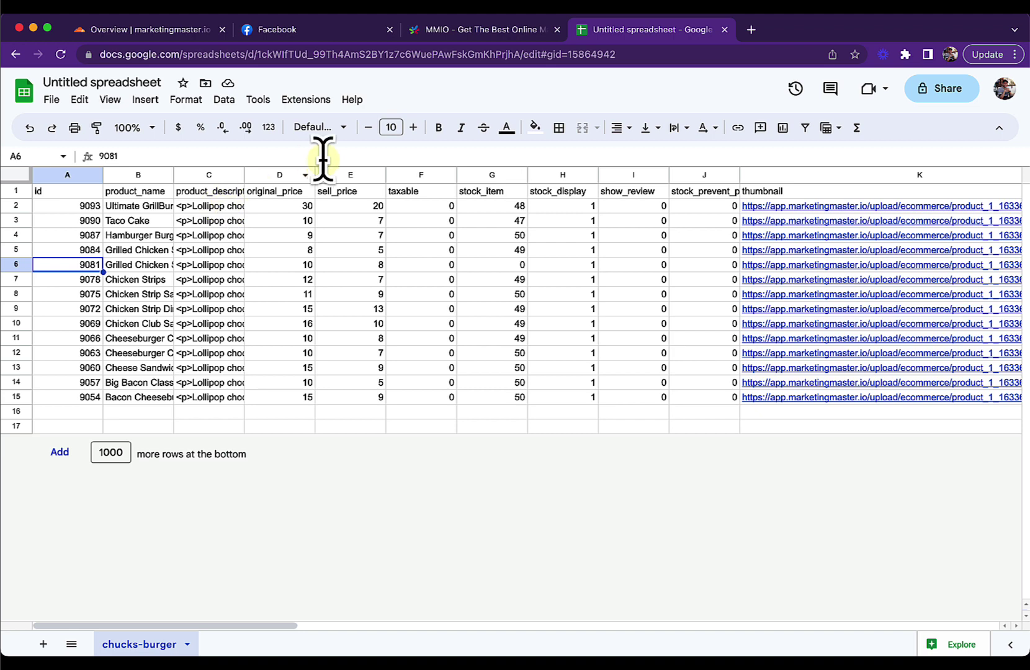
{"action": "scroll", "coordinate": [349, 260], "scroll_direction": "right", "scroll_amount": 5}
{"action": "scroll", "coordinate": [349, 260], "scroll_direction": "left", "scroll_amount": 5}
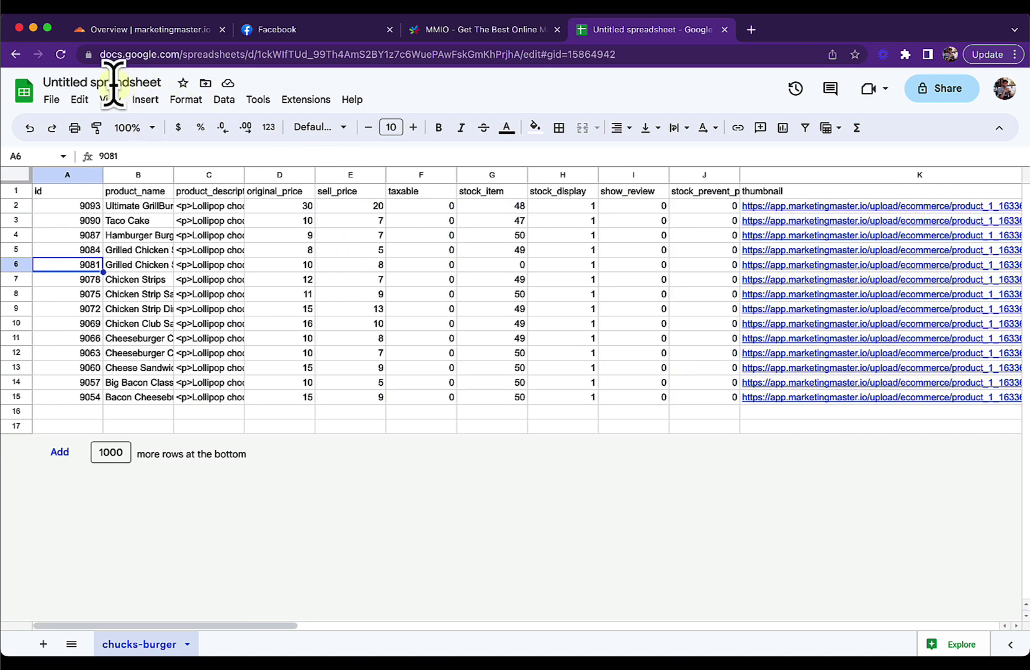
- Rename the spreadsheet as Dynamic Carousel Source
{"action": "left_click", "coordinate": [93, 77]}
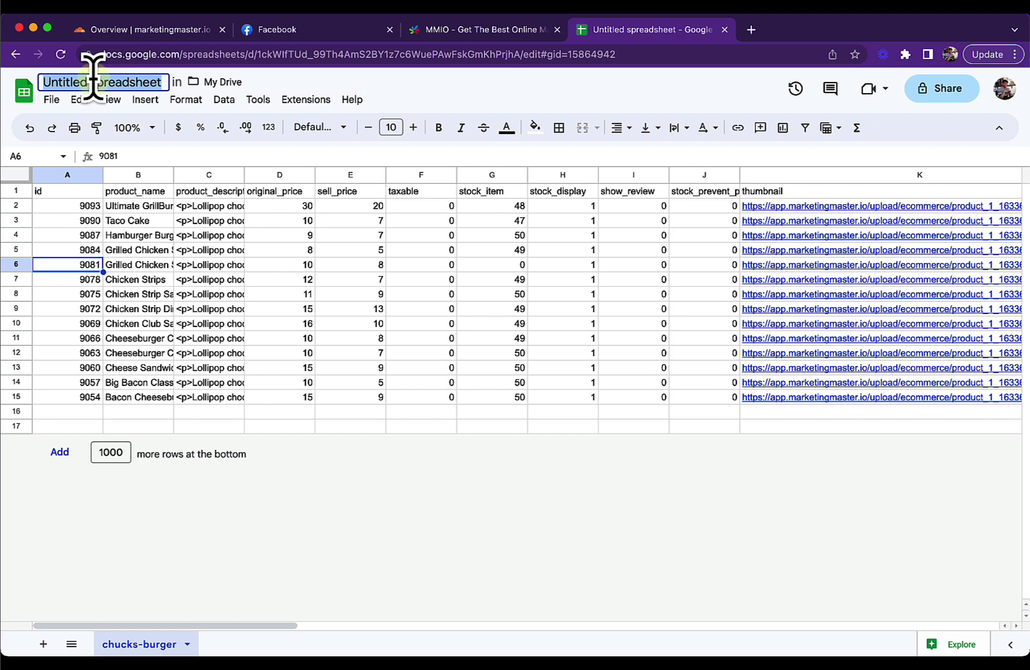
{"action": "type", "text": "Dynamic Caoursel"}
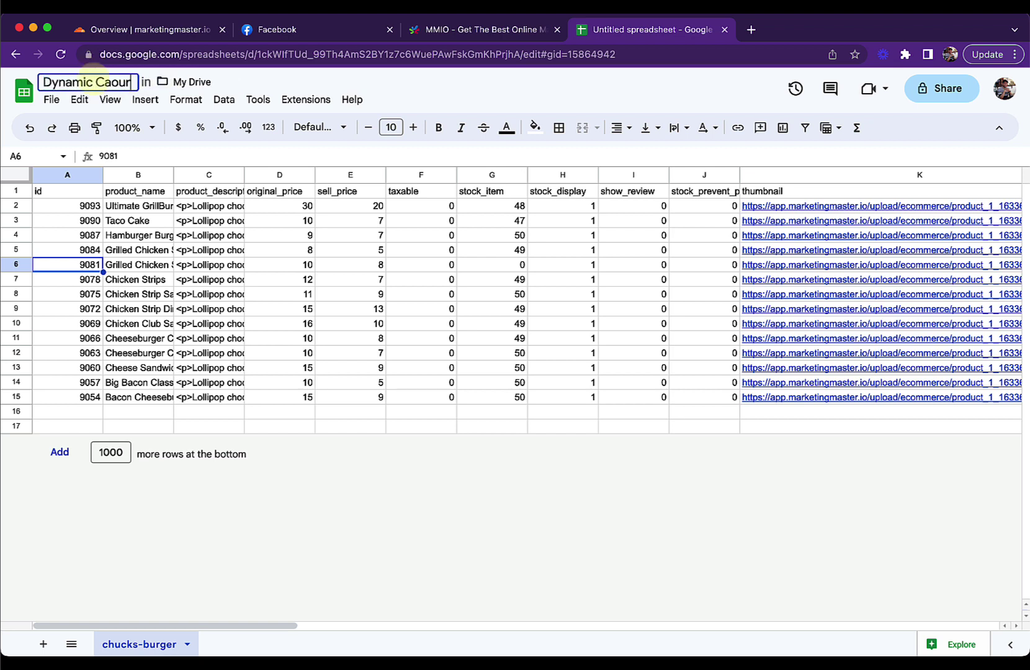
{"action": "key", "text": "BackSpace"}
{"action": "key", "text": "BackSpace"}
{"action": "key", "text": "BackSpace"}
{"action": "key", "text": "BackSpace"}
{"action": "key", "text": "BackSpace"}
{"action": "key", "text": "BackSpace"}
{"action": "type", "text": "rousel"}
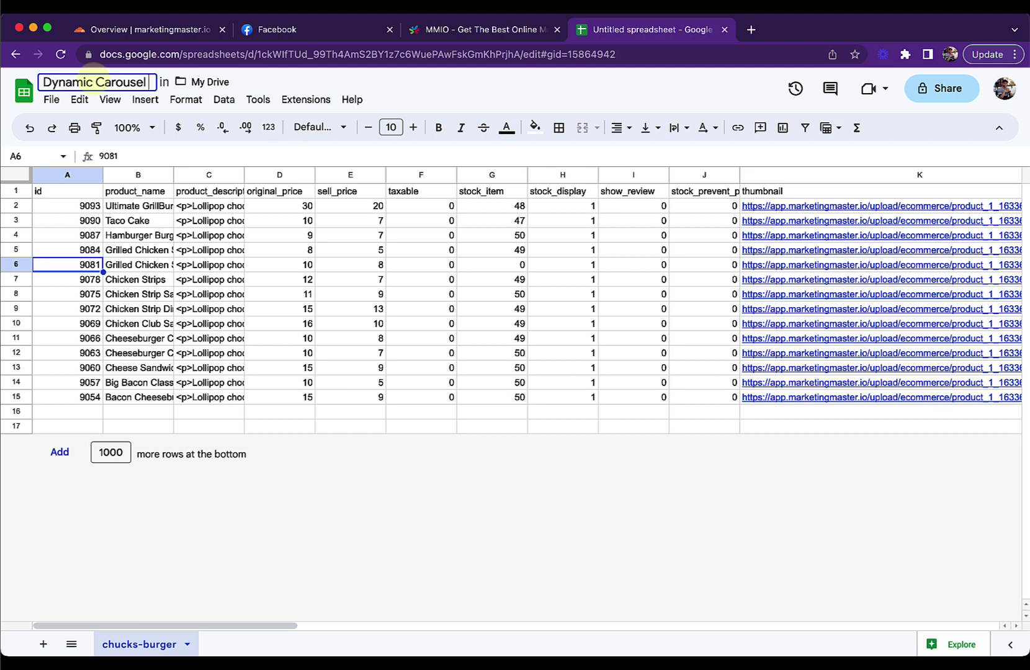
{"action": "type", "text": " Source"}
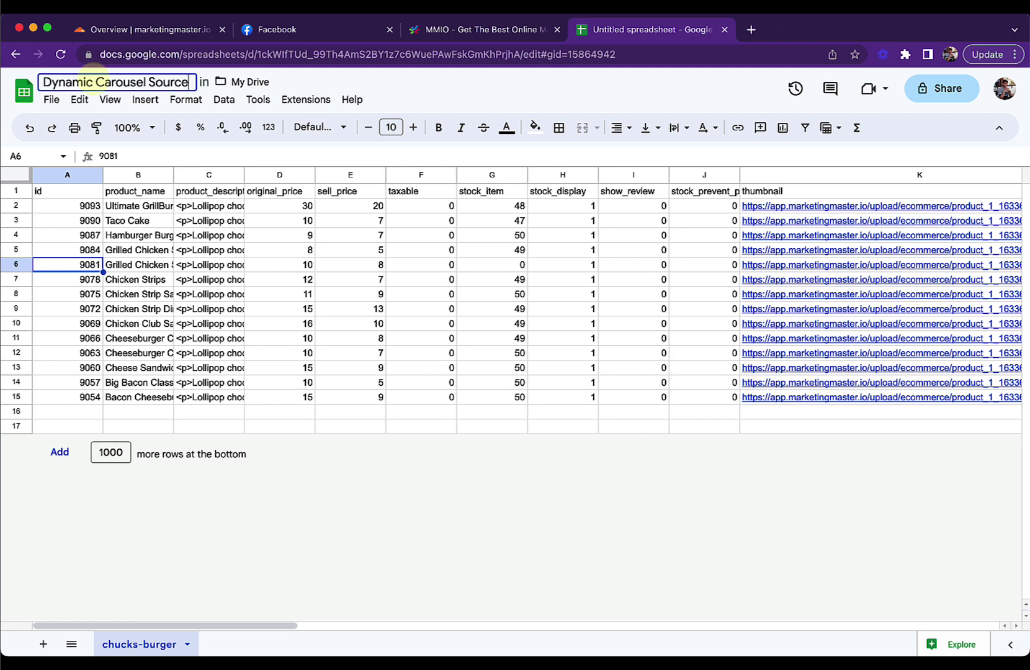
{"action": "key", "text": "Return"}
{"action": "left_click", "coordinate": [448, 31]}
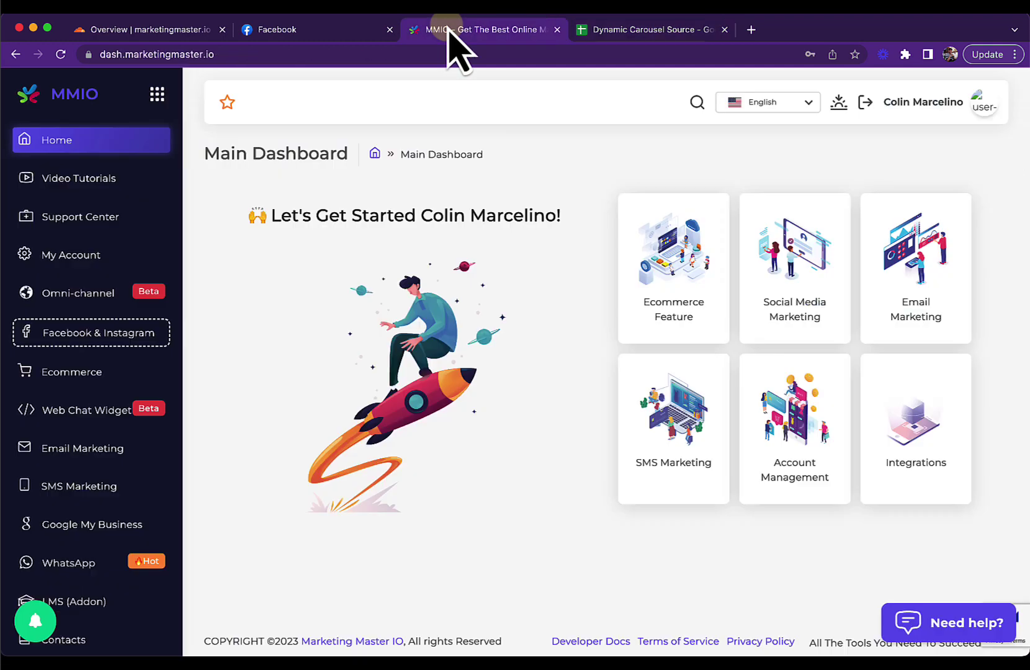
{"action": "left_click", "coordinate": [634, 29]}
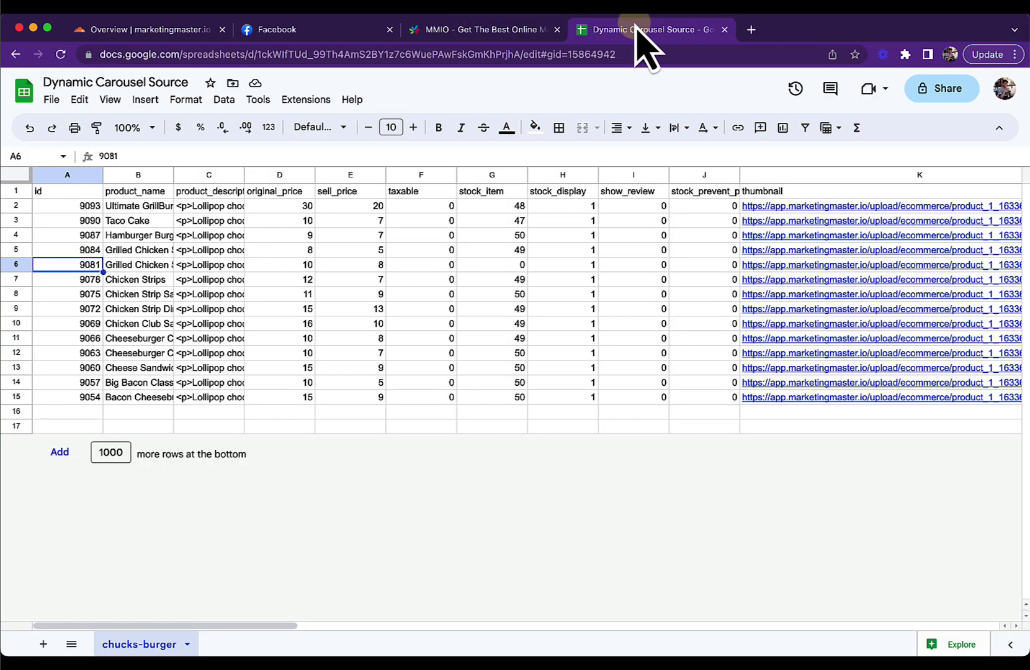
{"action": "left_click", "coordinate": [462, 32]}
{"action": "scroll", "coordinate": [99, 490], "scroll_direction": "down", "scroll_amount": 3}
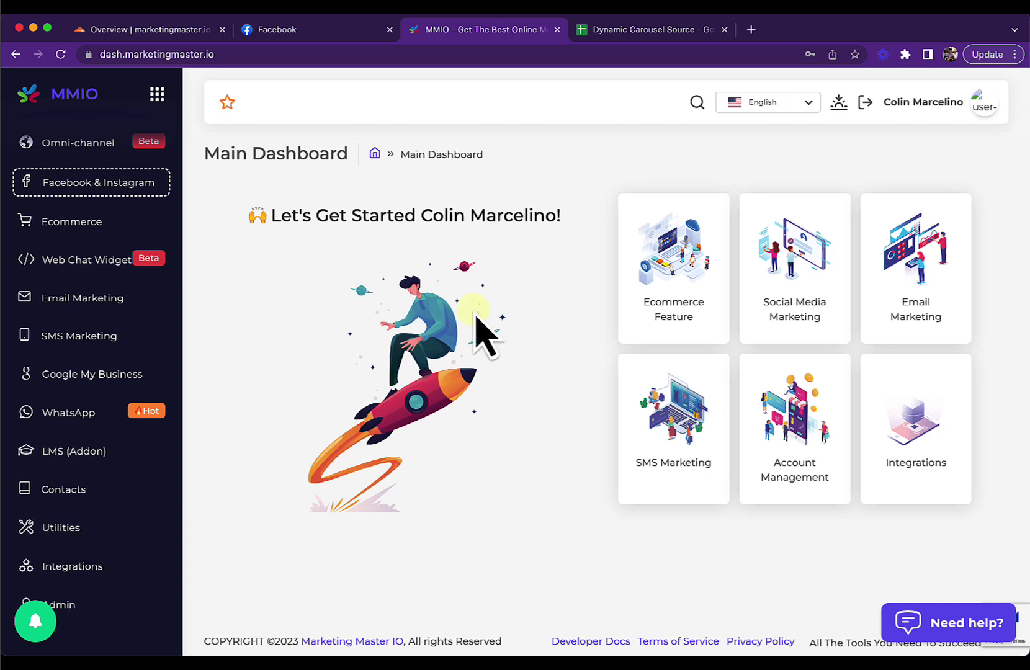
{"action": "left_click", "coordinate": [639, 31]}
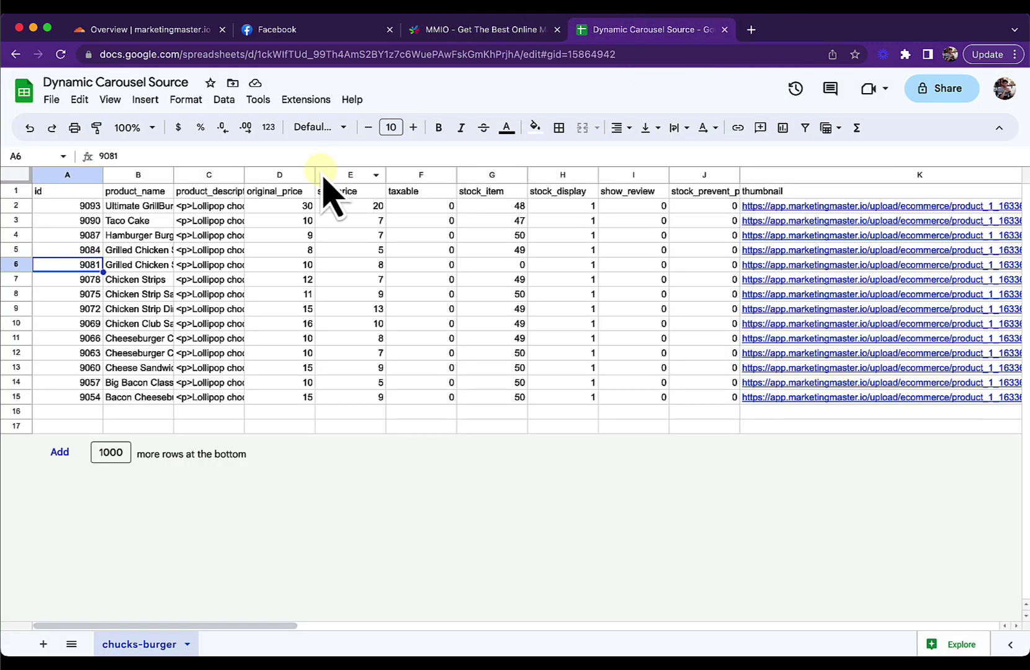
- Switch to the MMIO dashboard and start importing a new Google Sheet in the Bot Sheets utility
{"action": "left_click", "coordinate": [475, 31]}
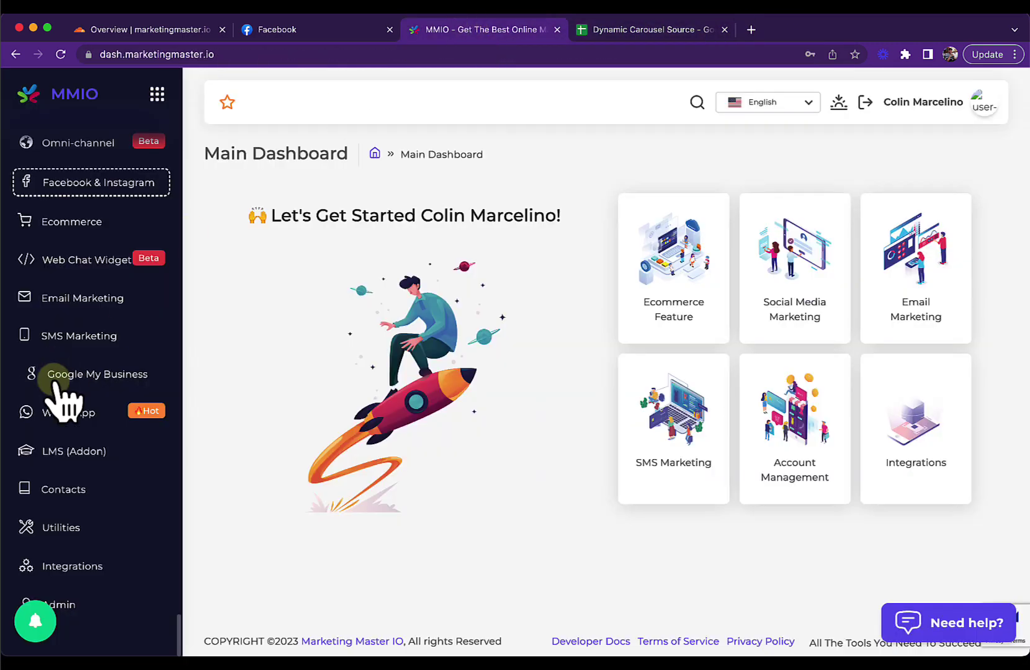
{"action": "left_click", "coordinate": [64, 527]}
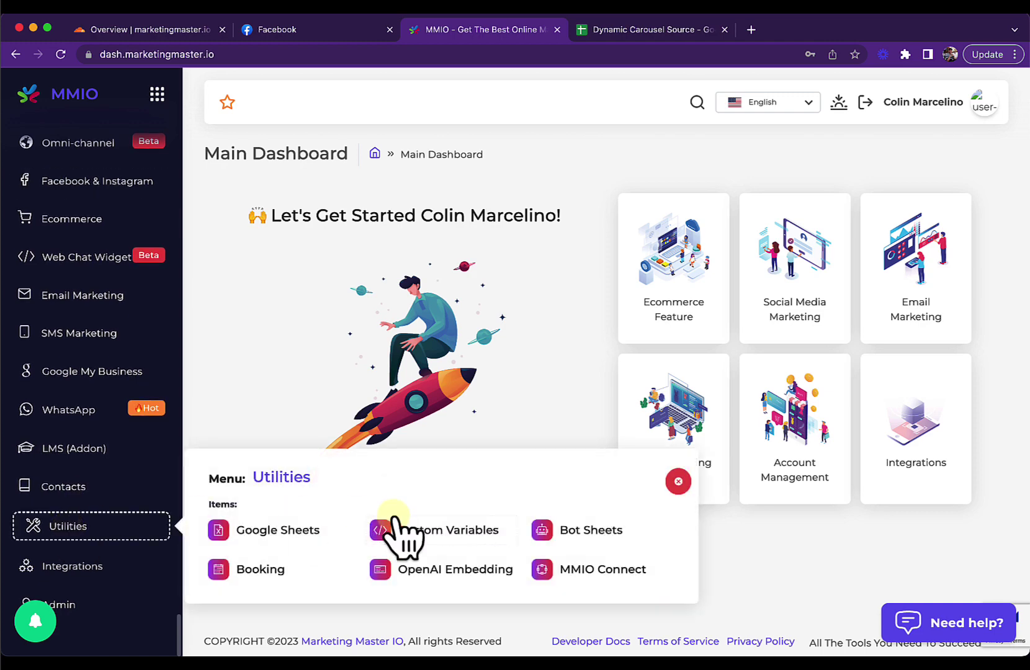
{"action": "left_click", "coordinate": [562, 534]}
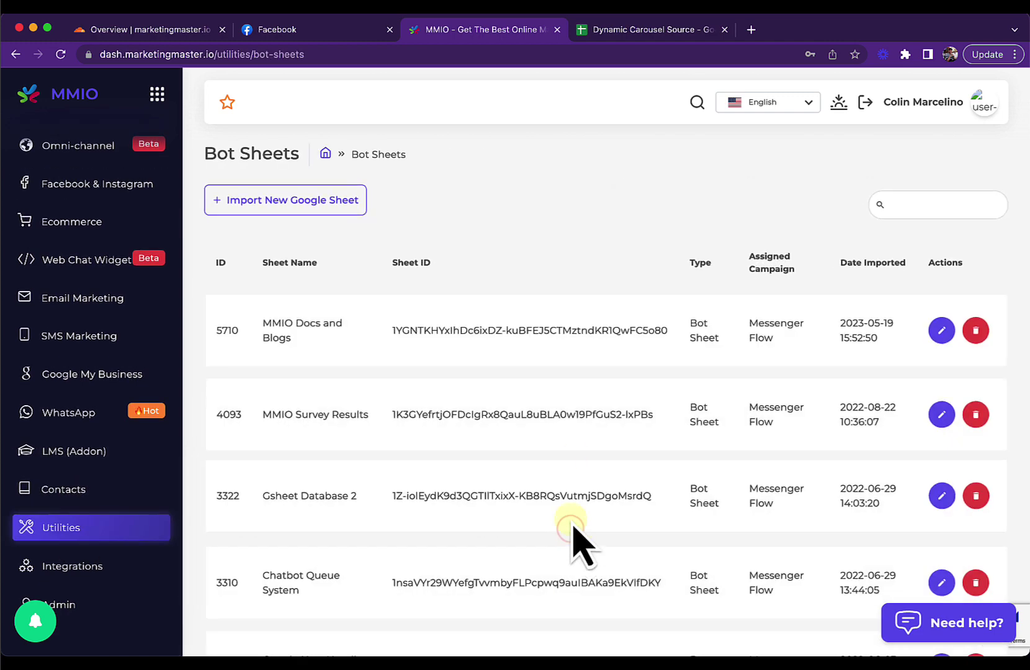
{"action": "left_click", "coordinate": [273, 202]}
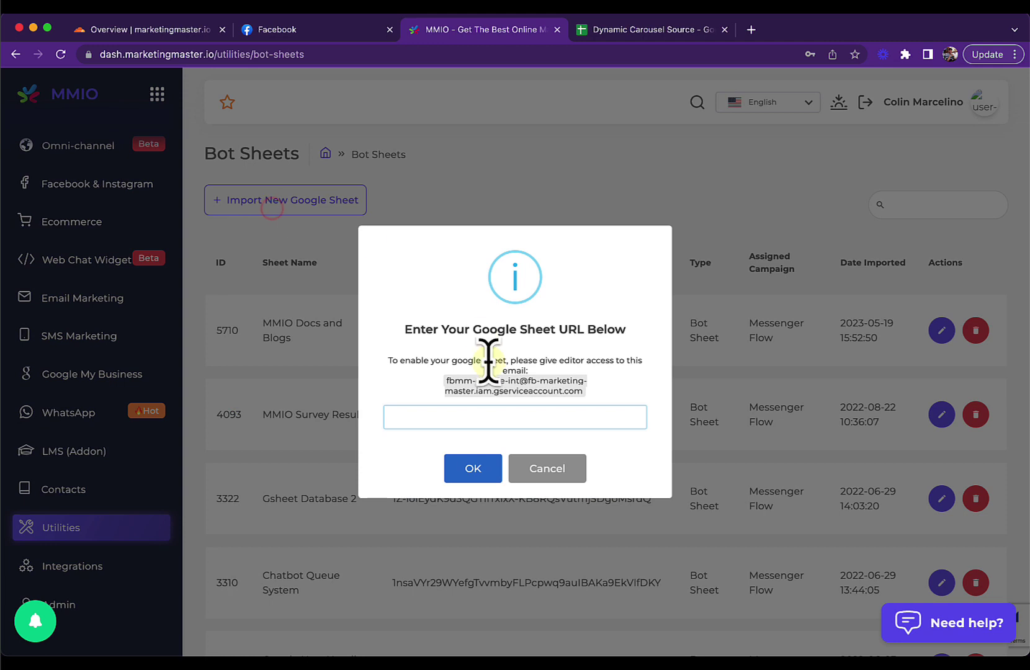
- Share the Dynamic Carousel Source spreadsheet as Editor with the service account e-mail given in MMIO's import dialog, accepting external sharing
{"action": "left_click_drag", "start_coordinate": [446, 380], "coordinate": [586, 403]}
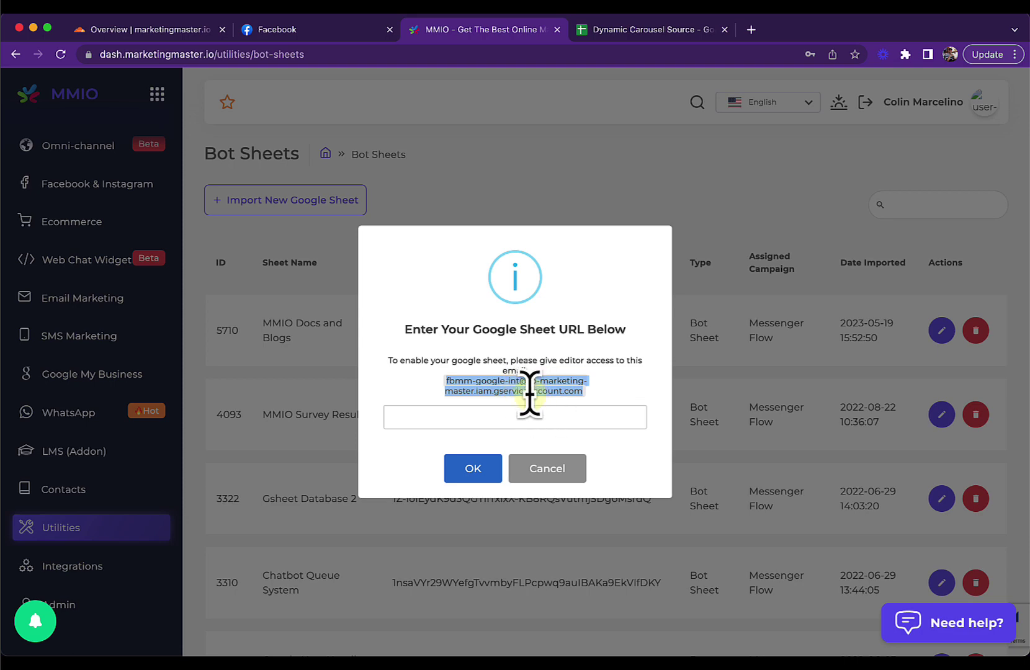
{"action": "left_click", "coordinate": [640, 31]}
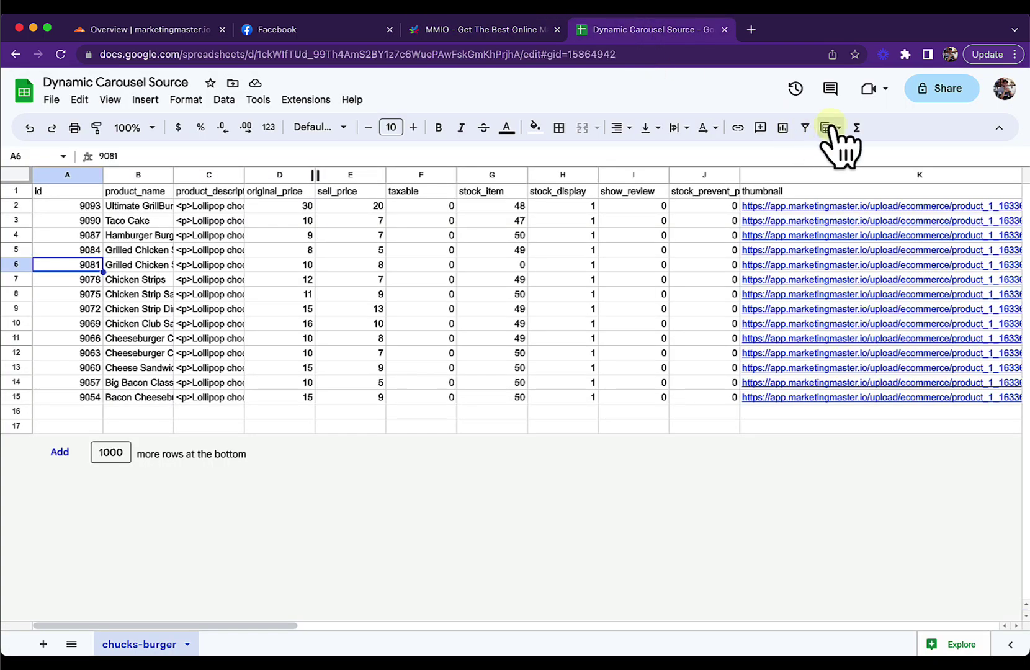
{"action": "left_click", "coordinate": [948, 93]}
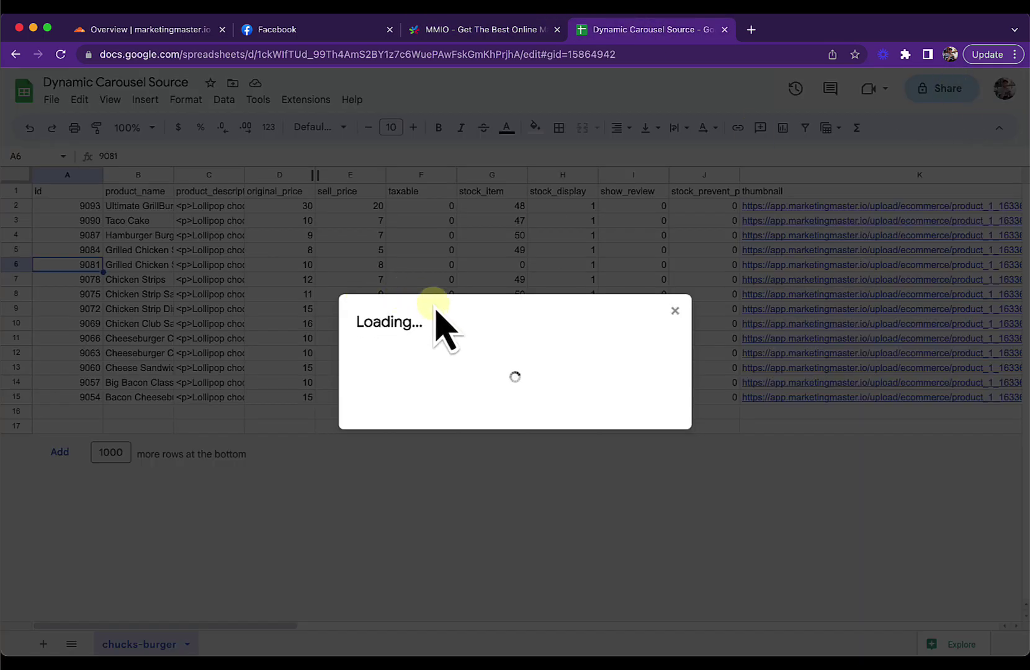
{"action": "left_click", "coordinate": [421, 283]}
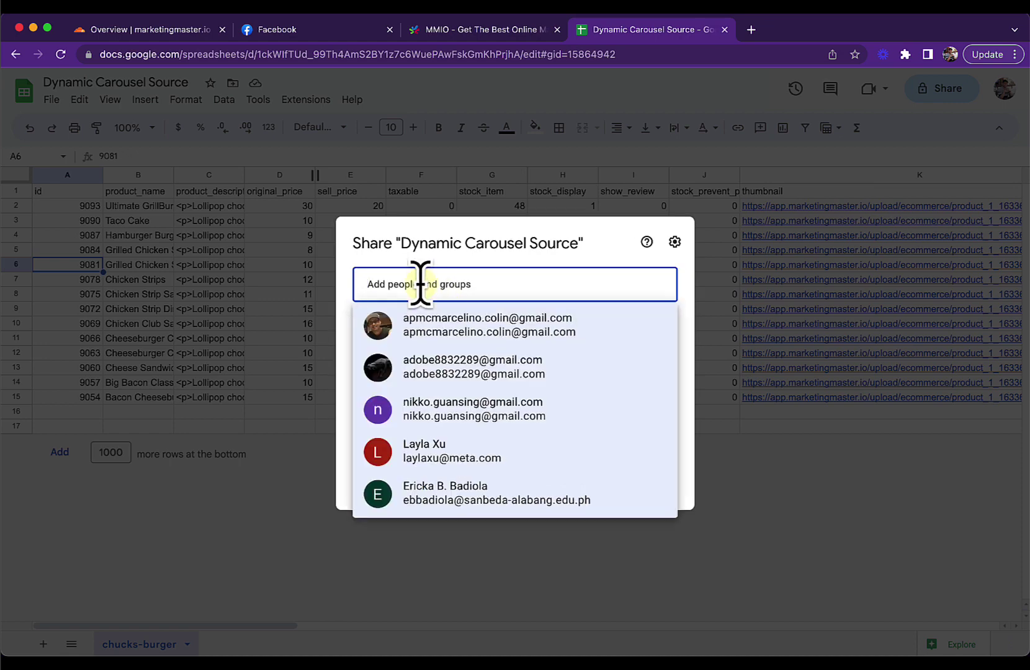
{"action": "key", "text": "super+v"}
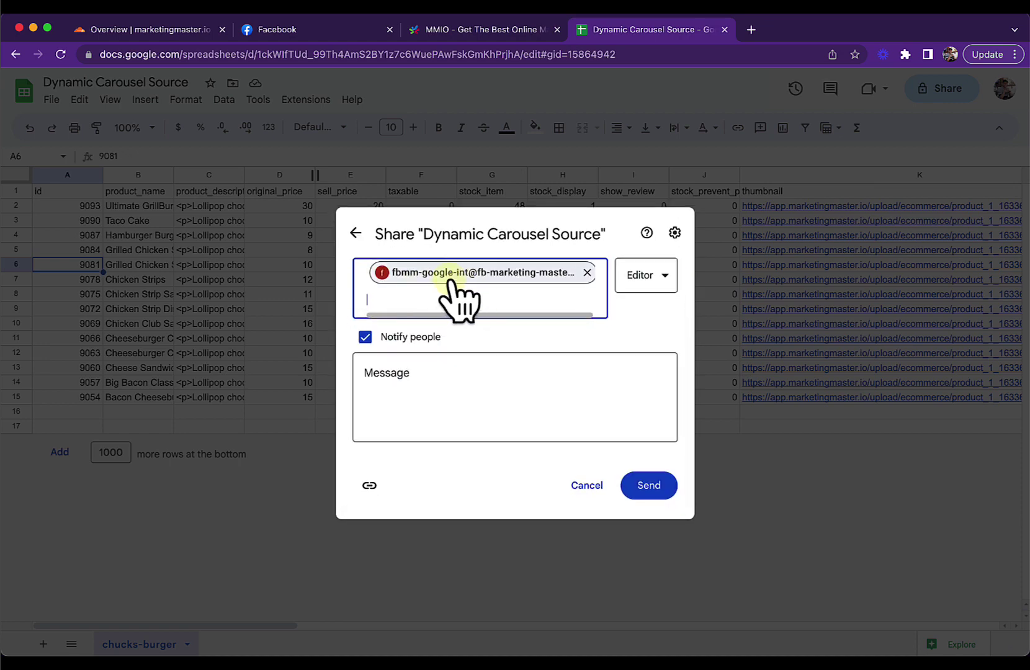
{"action": "left_click", "coordinate": [488, 31]}
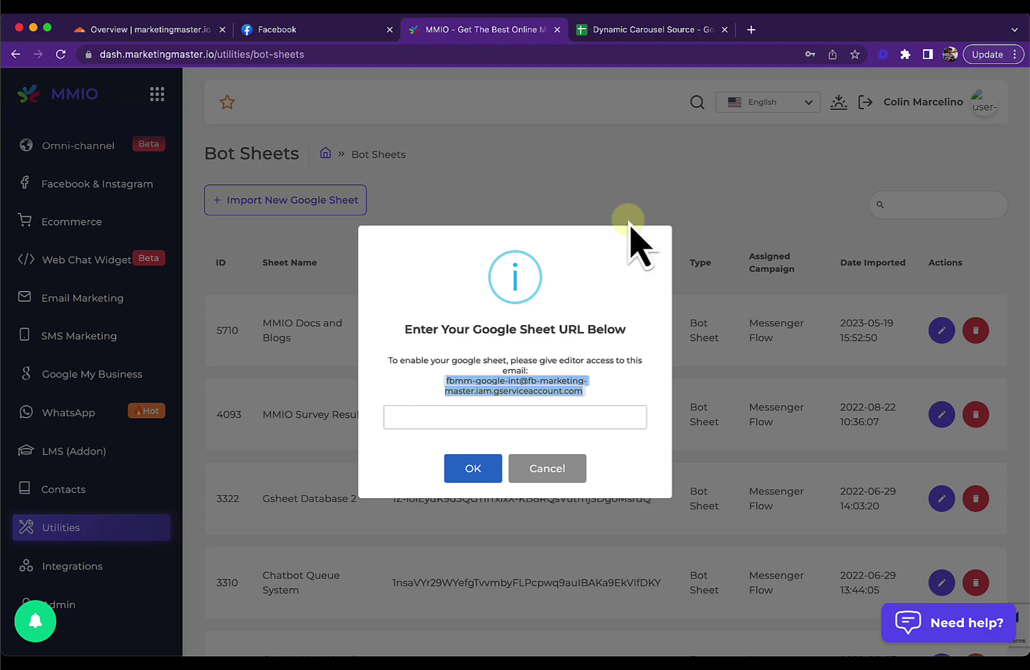
{"action": "left_click", "coordinate": [664, 32]}
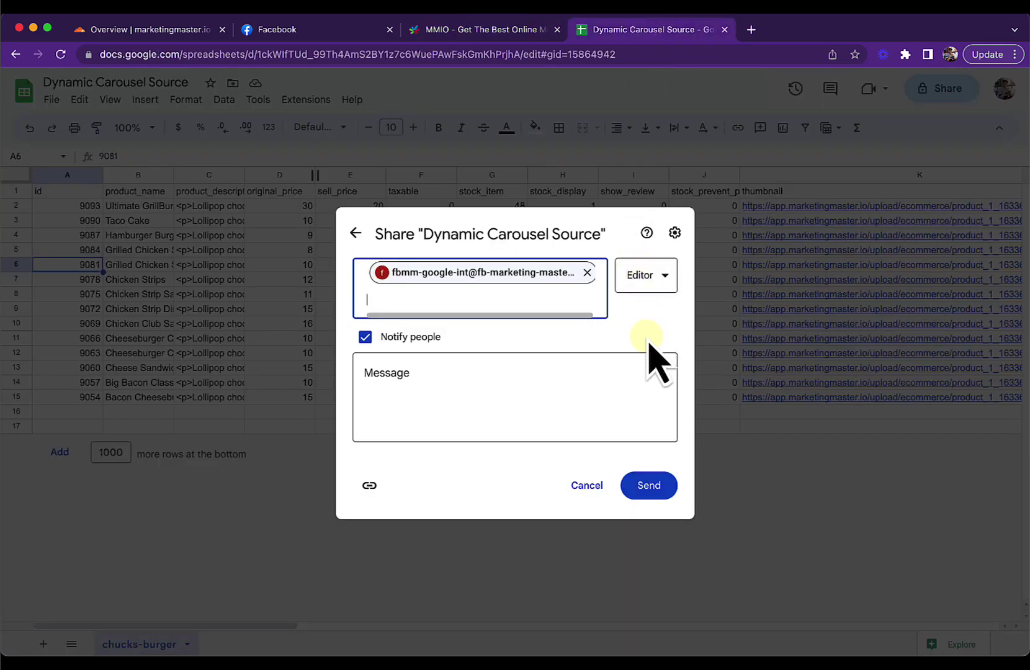
{"action": "left_click", "coordinate": [646, 487]}
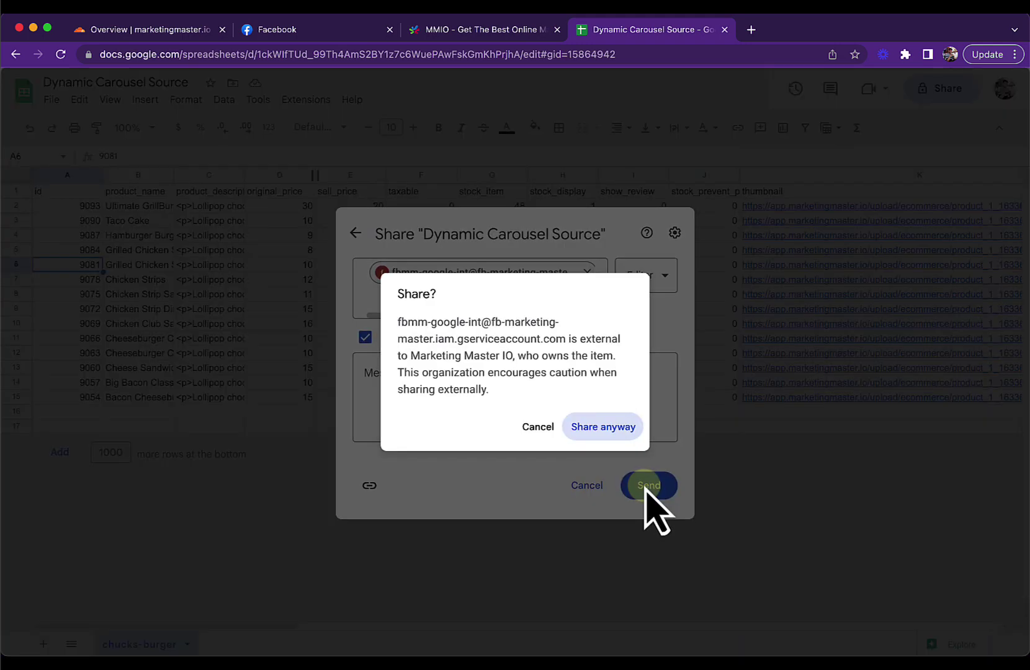
{"action": "left_click", "coordinate": [593, 424]}
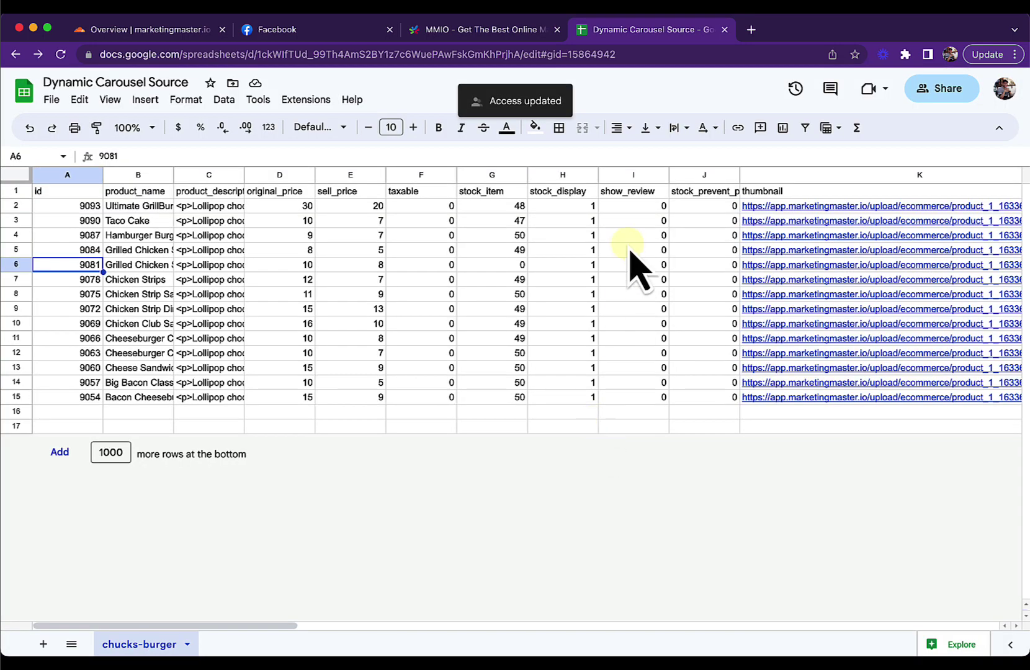
- Copy the sharing link of the Dynamic Carousel Source spreadsheet and enter it as the Google Sheet URL in MMIO's import dialog
{"action": "left_click", "coordinate": [936, 92]}
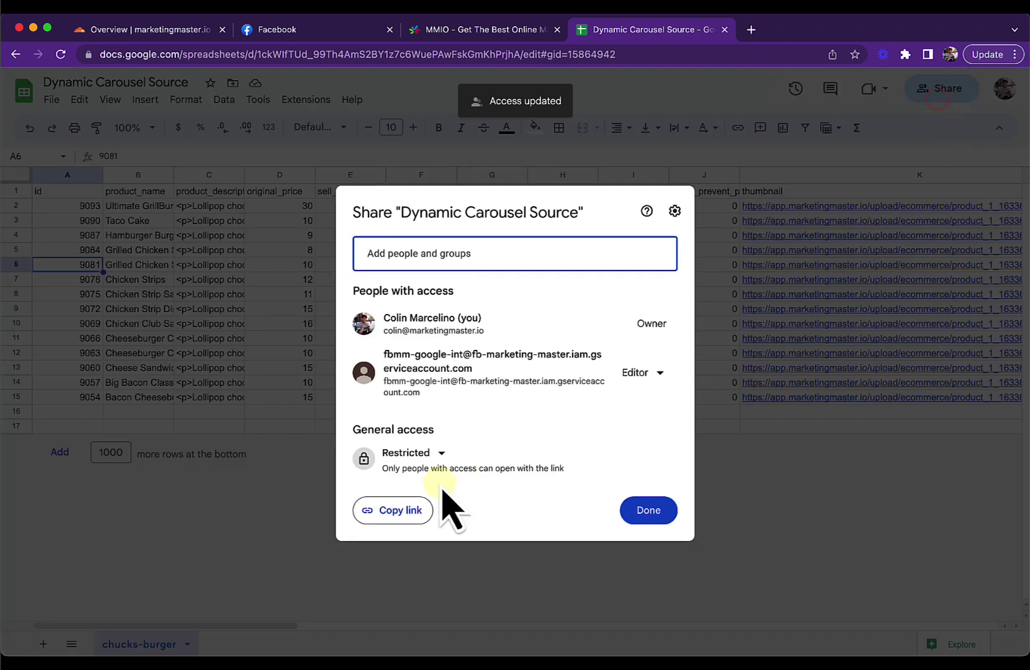
{"action": "left_click", "coordinate": [400, 511]}
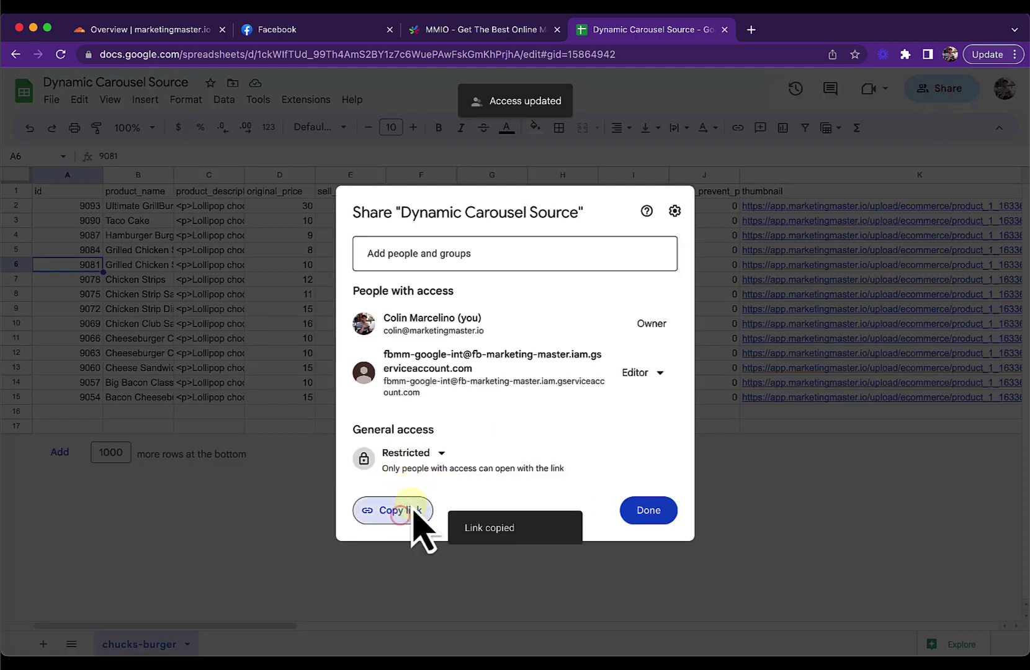
{"action": "left_click", "coordinate": [466, 31]}
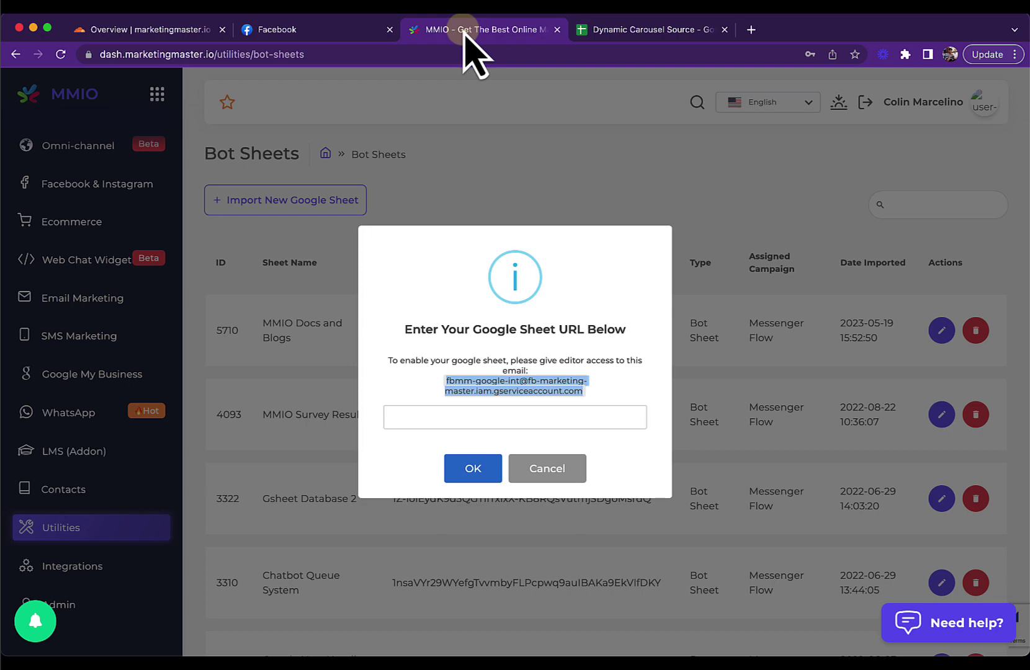
{"action": "left_click", "coordinate": [421, 409]}
{"action": "key", "text": "super+v"}
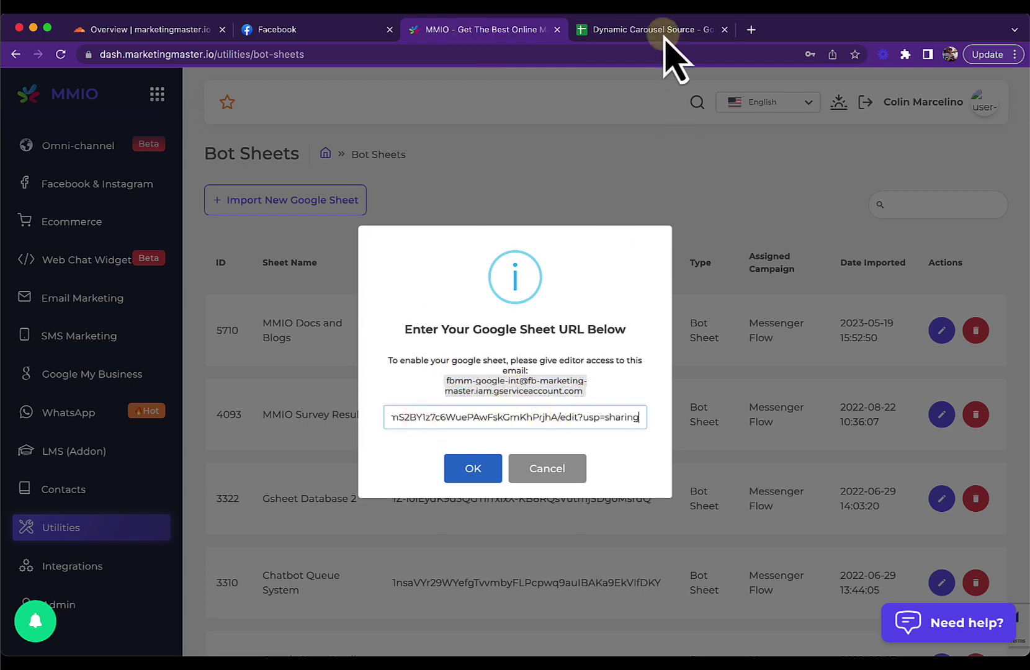
- Check the link against the spreadsheet's web address, then import the Google Sheet into Bot Sheets and acknowledge the result
{"action": "left_click", "coordinate": [638, 31]}
{"action": "left_click", "coordinate": [537, 55]}
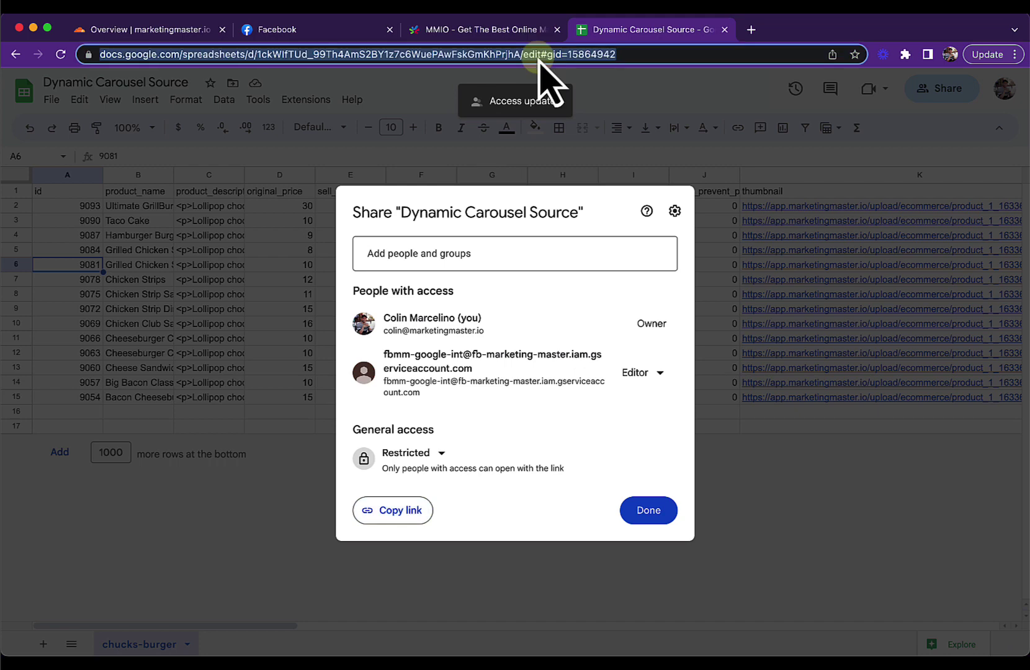
{"action": "left_click", "coordinate": [501, 31]}
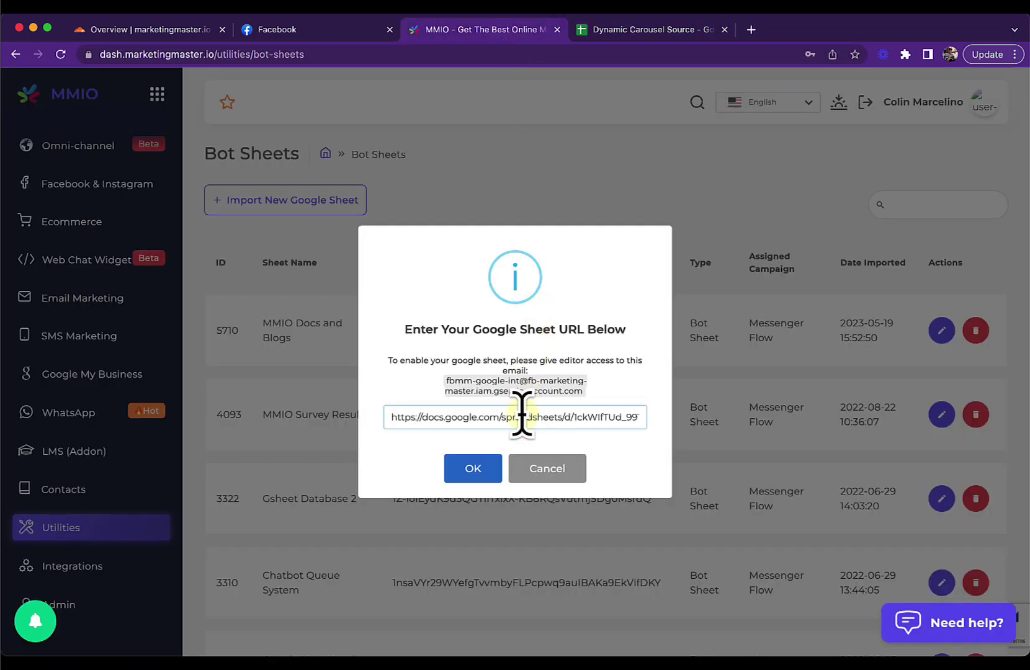
{"action": "left_click", "coordinate": [474, 471]}
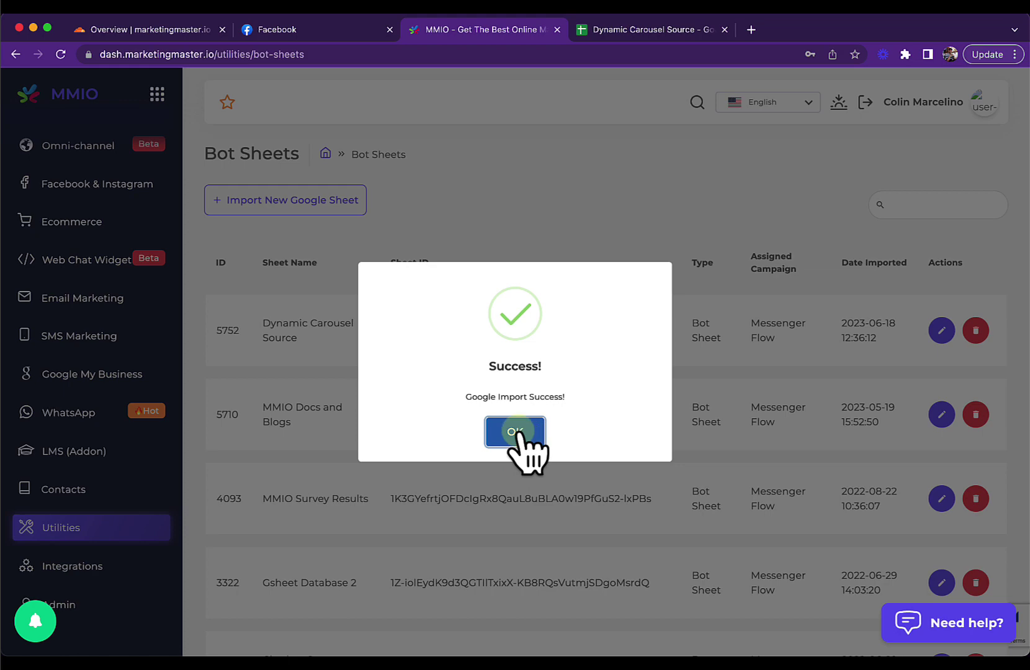
{"action": "left_click", "coordinate": [518, 431]}
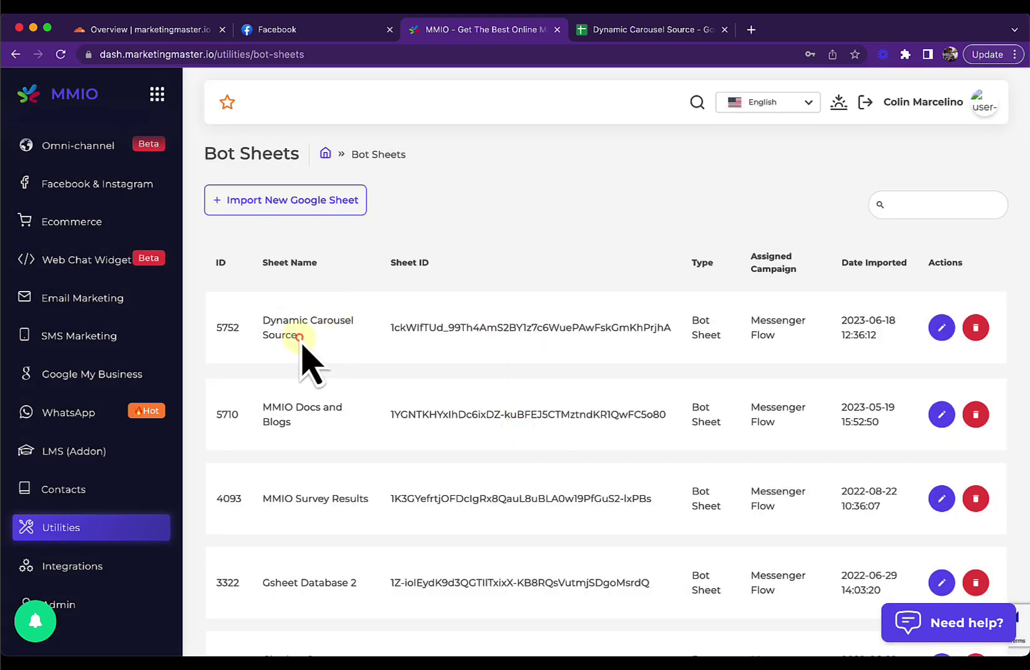
{"action": "left_click_drag", "start_coordinate": [299, 339], "coordinate": [266, 321]}
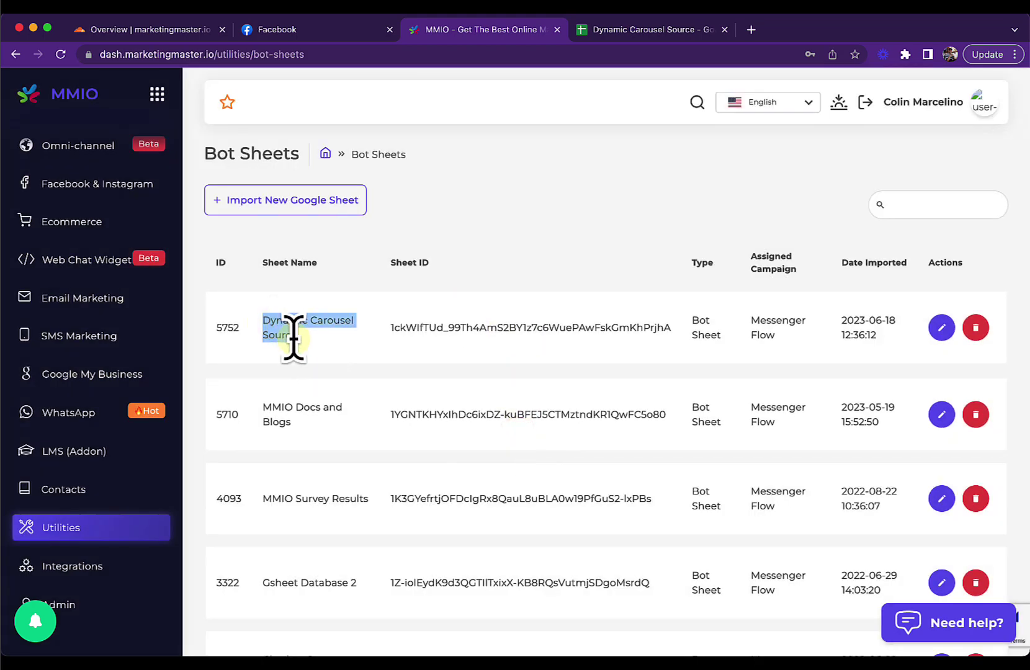
- Open the Chatbot Flow Builder for Facebook & Instagram
{"action": "scroll", "coordinate": [148, 371], "scroll_direction": "up", "scroll_amount": 3}
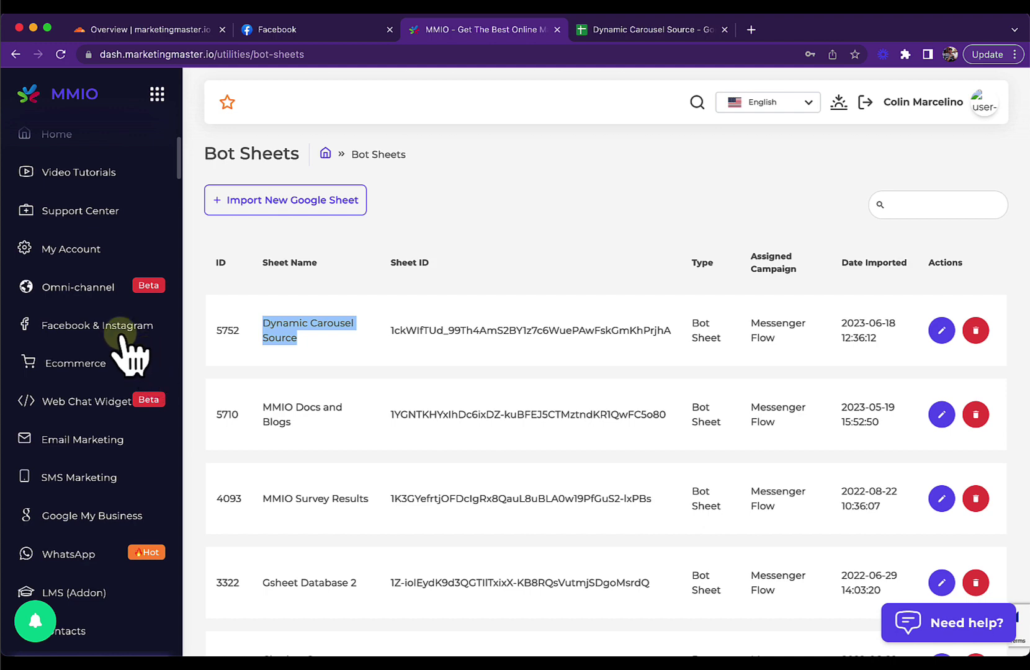
{"action": "scroll", "coordinate": [94, 341], "scroll_direction": "up", "scroll_amount": 1}
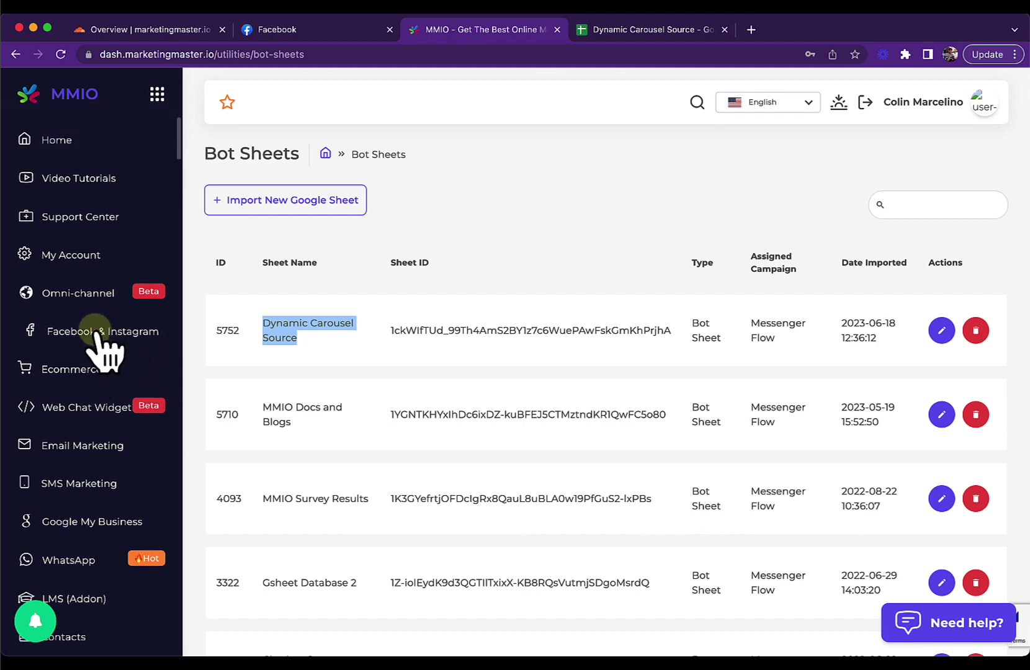
{"action": "left_click", "coordinate": [105, 330]}
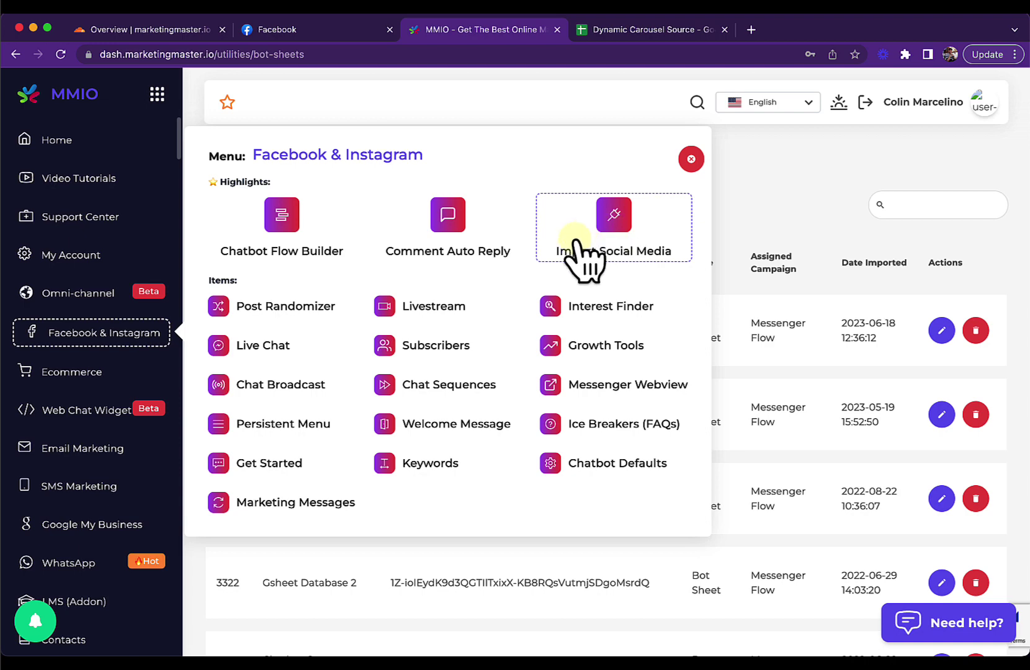
{"action": "left_click", "coordinate": [280, 223]}
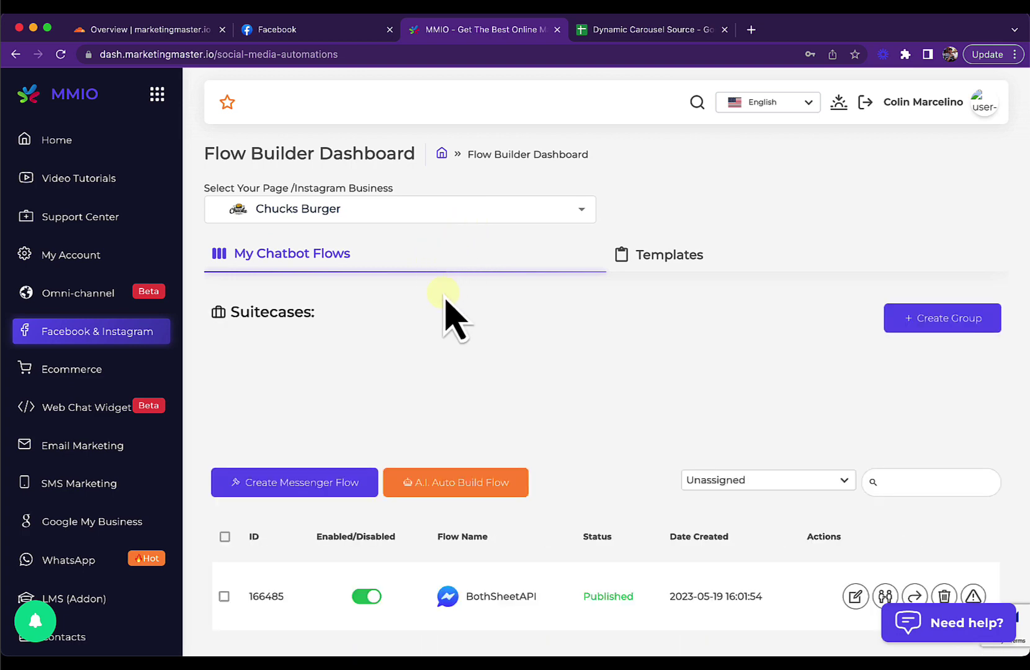
- Create a Messenger flow named Dynamic Coursel with Google Sheets for the Chucks Burger page
{"action": "scroll", "coordinate": [428, 395], "scroll_direction": "down", "scroll_amount": 1}
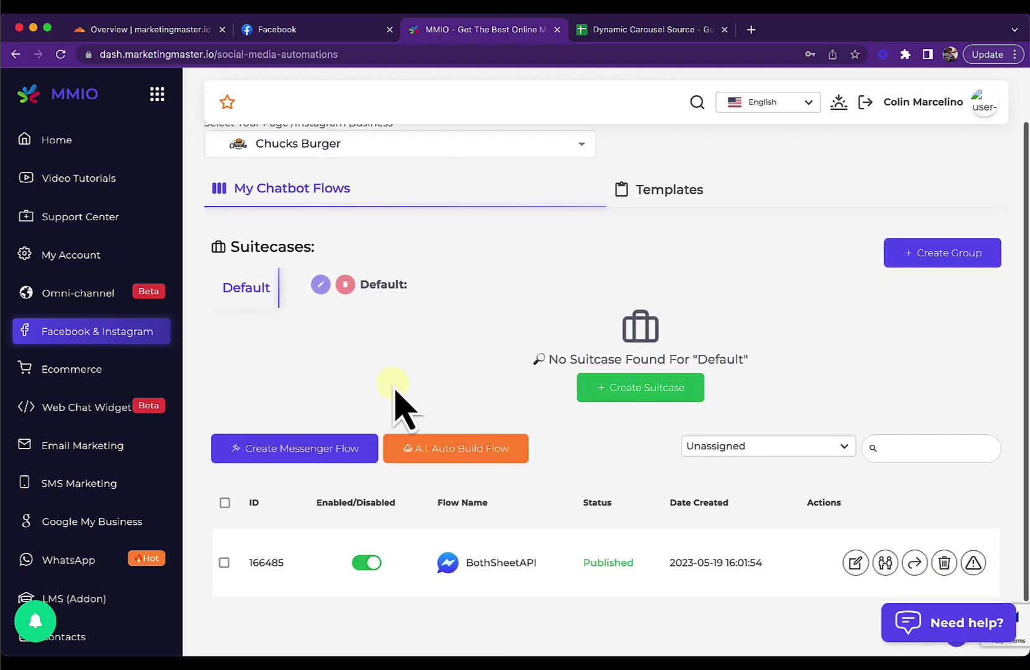
{"action": "left_click", "coordinate": [293, 451]}
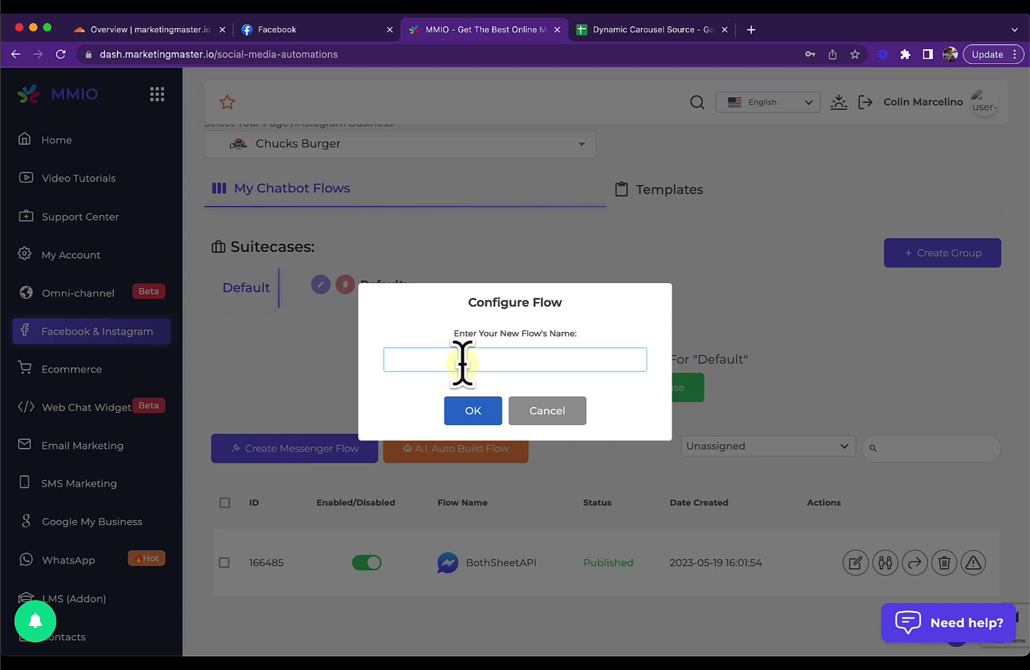
{"action": "type", "text": "Dynamic Coursel with Google Sheets"}
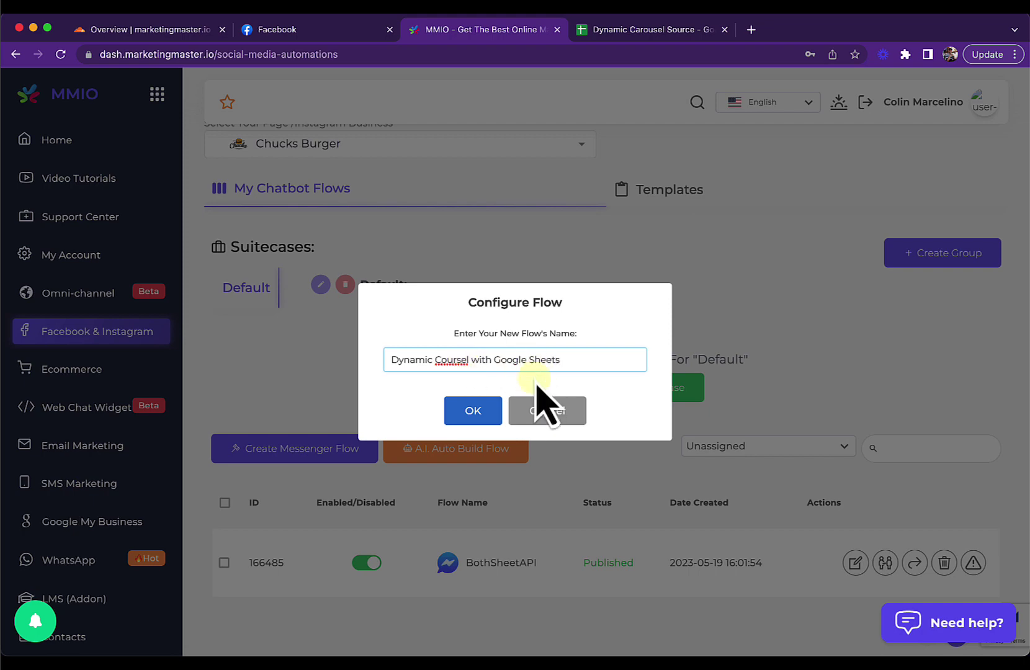
{"action": "left_click", "coordinate": [462, 412]}
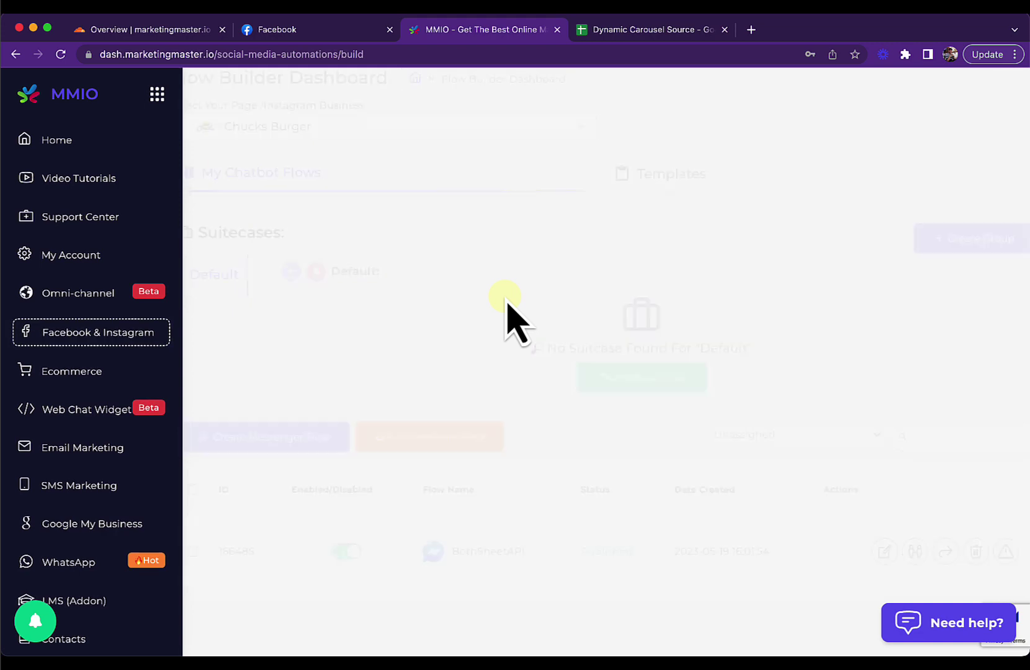
{"action": "left_click", "coordinate": [532, 348]}
- Add a DynamicCarousel block connected to the Reference block's Continue To Next Step output
{"action": "left_click_drag", "start_coordinate": [454, 434], "coordinate": [614, 254]}
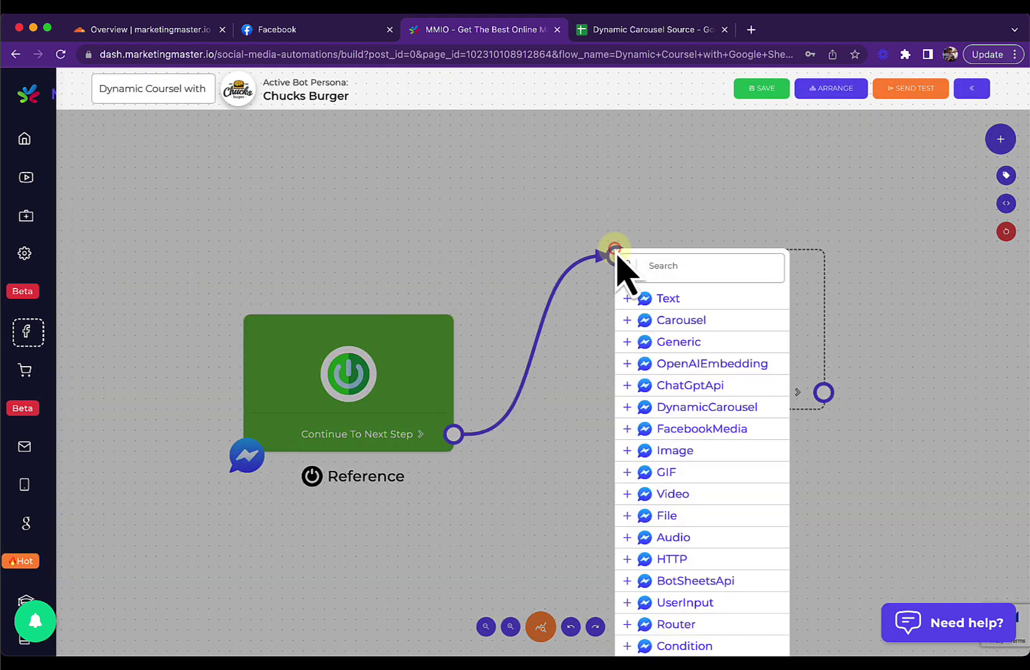
{"action": "left_click", "coordinate": [674, 269]}
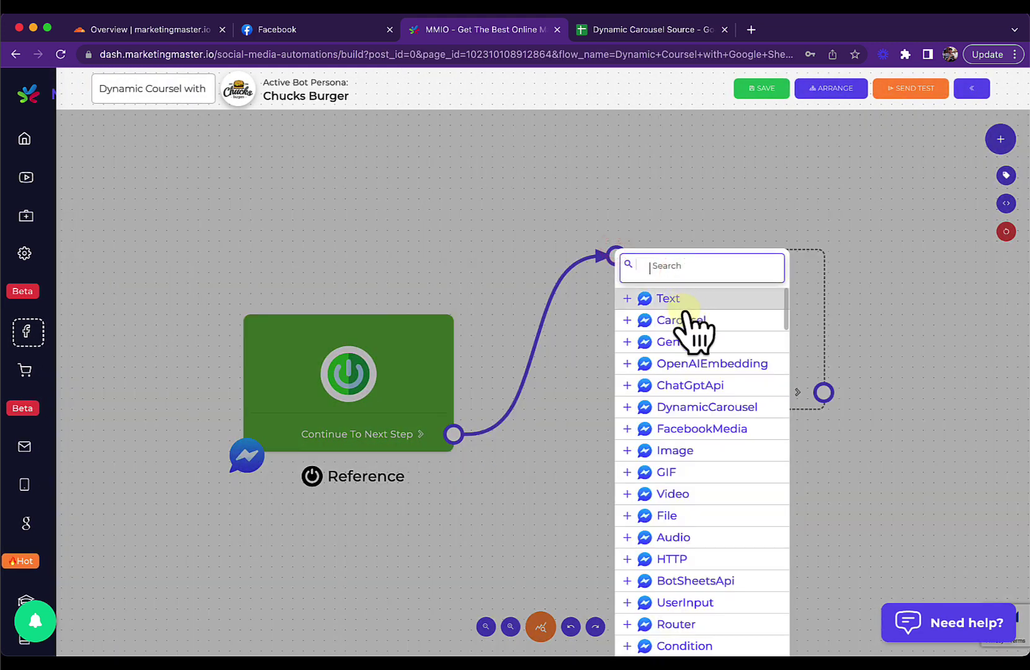
{"action": "left_click", "coordinate": [688, 407]}
{"action": "left_click_drag", "start_coordinate": [938, 365], "coordinate": [715, 366]}
{"action": "left_click_drag", "start_coordinate": [519, 264], "coordinate": [484, 237]}
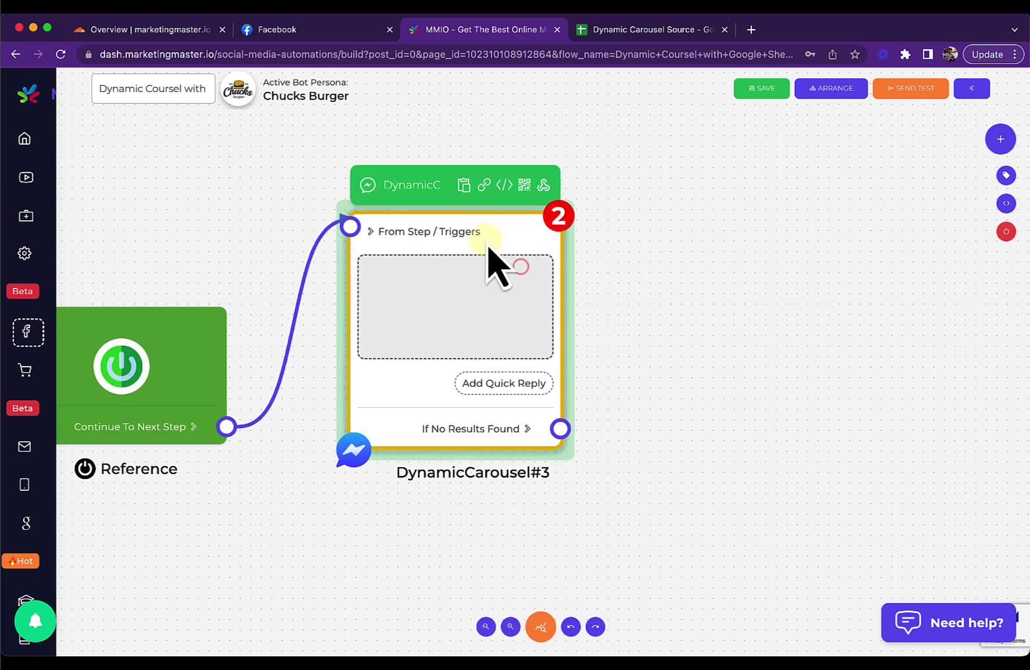
{"action": "left_click_drag", "start_coordinate": [642, 275], "coordinate": [713, 275]}
- Set the dynamic carousel's data source to Google Sheet and select the imported Dynamic Carousel Source sheet
{"action": "left_click", "coordinate": [530, 332]}
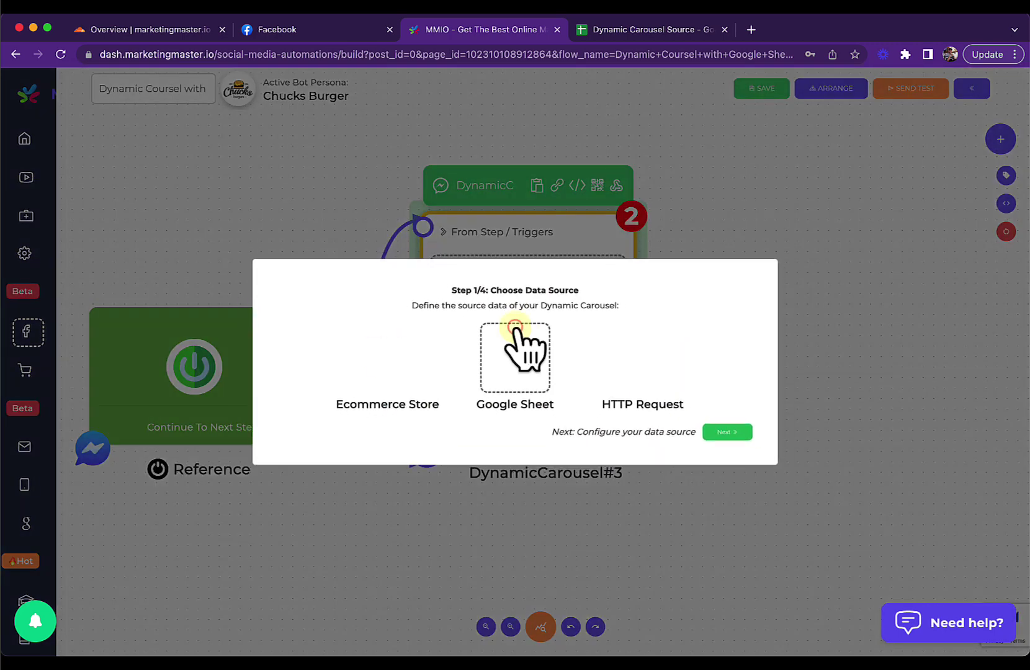
{"action": "left_click", "coordinate": [504, 363]}
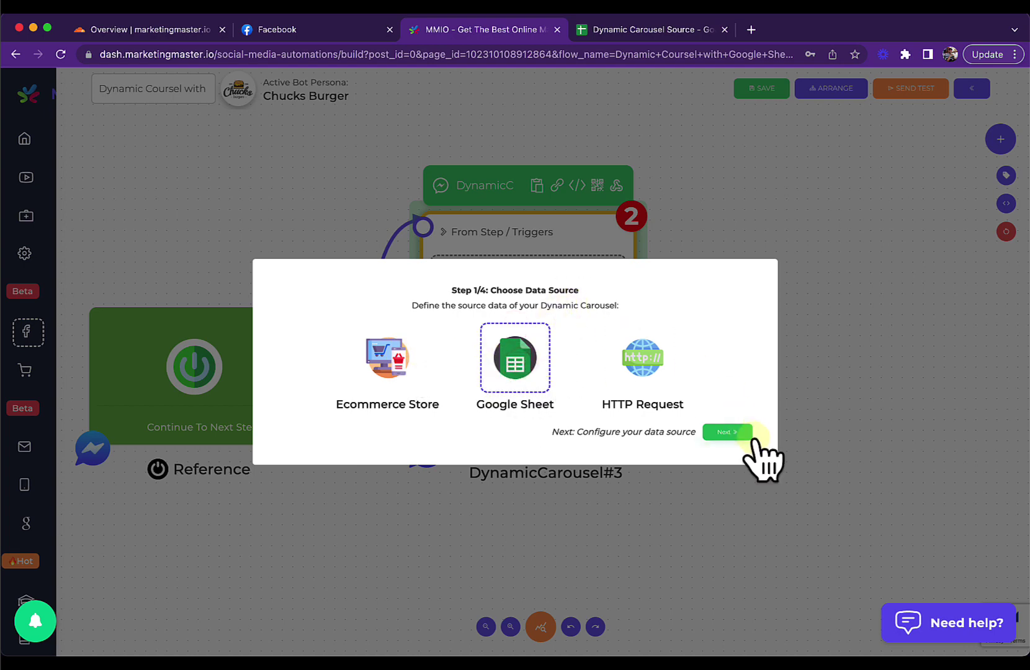
{"action": "left_click", "coordinate": [729, 435]}
{"action": "left_click", "coordinate": [375, 310]}
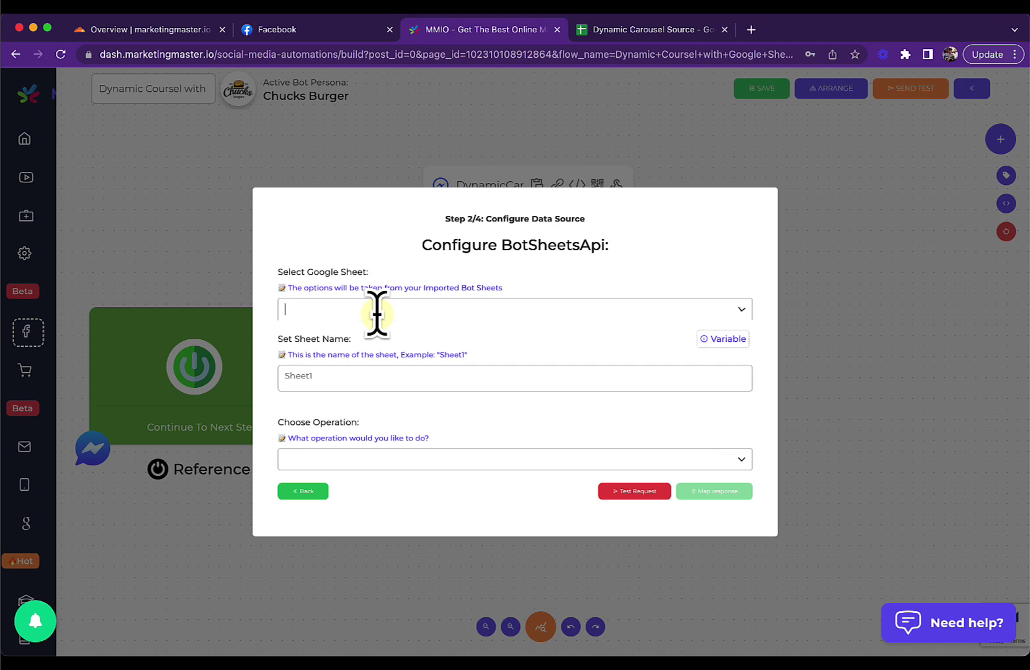
{"action": "left_click", "coordinate": [366, 333]}
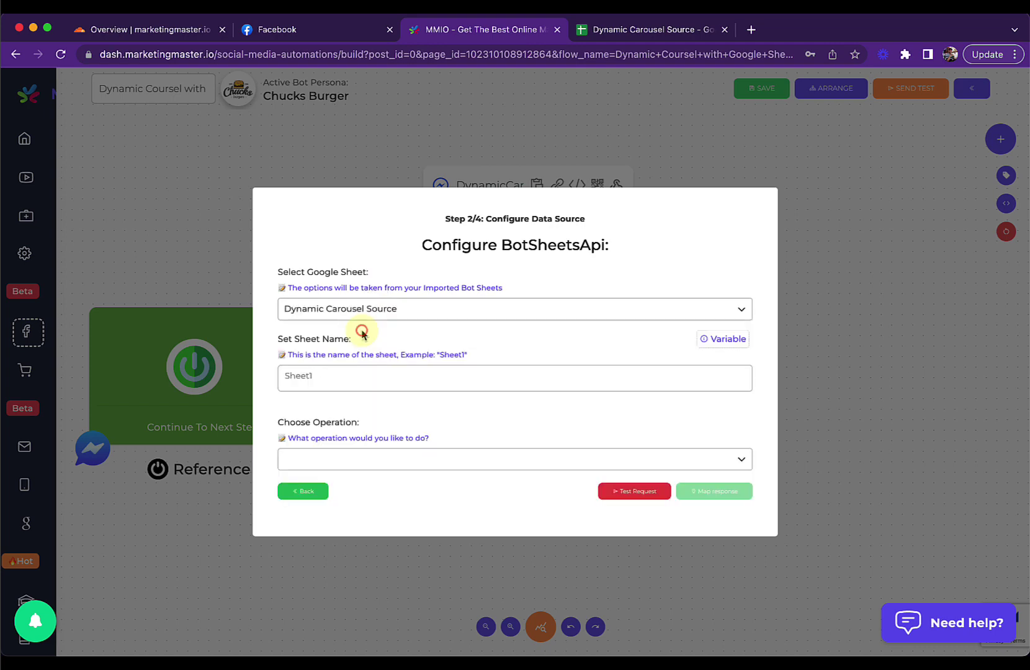
- Copy the tab name chucks-burger from the spreadsheet into the data source's sheet name and choose the Read operation
{"action": "left_click", "coordinate": [383, 378]}
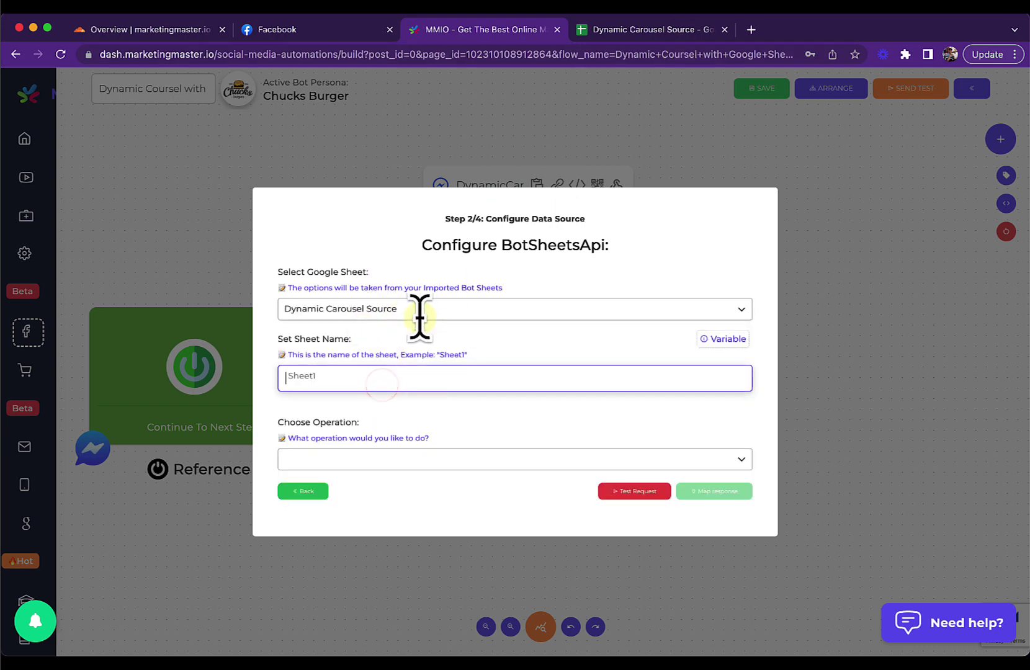
{"action": "left_click", "coordinate": [636, 31]}
{"action": "left_click", "coordinate": [653, 510]}
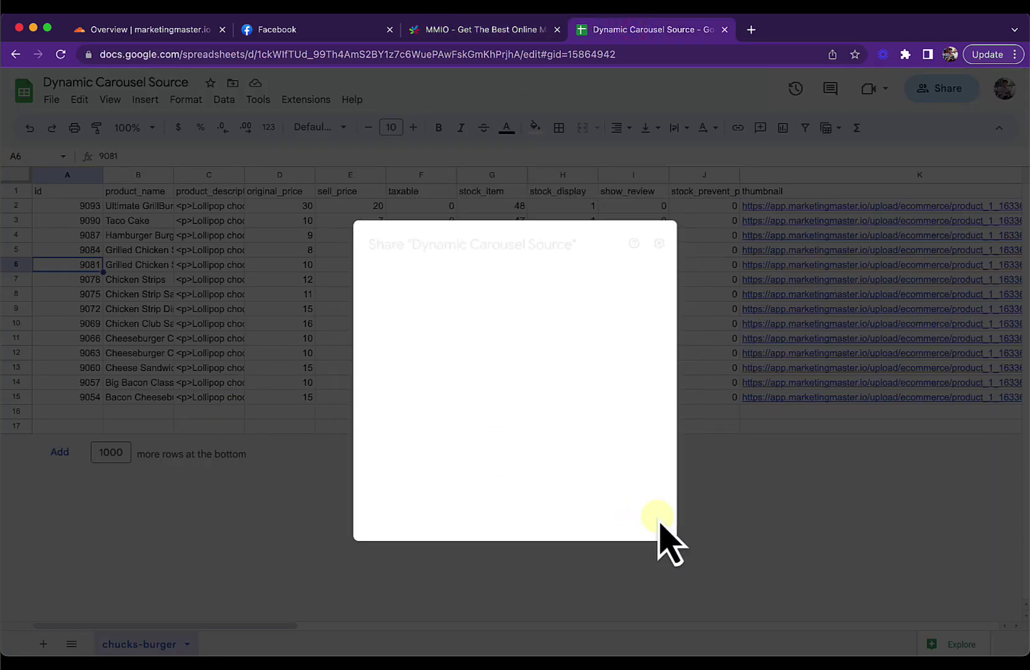
{"action": "double_click", "coordinate": [137, 647]}
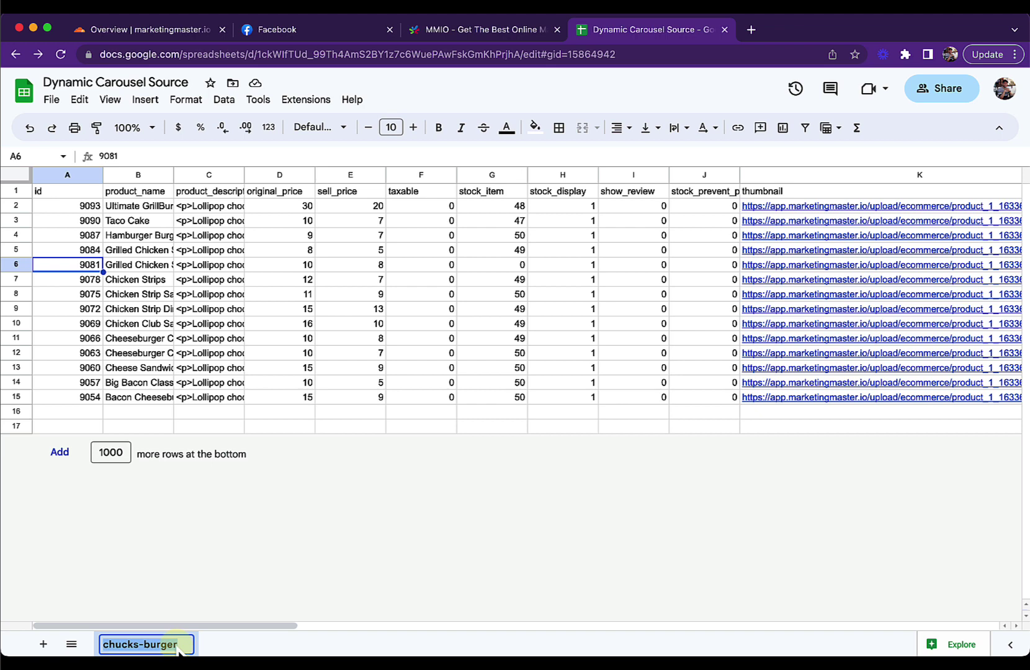
{"action": "left_click", "coordinate": [453, 29]}
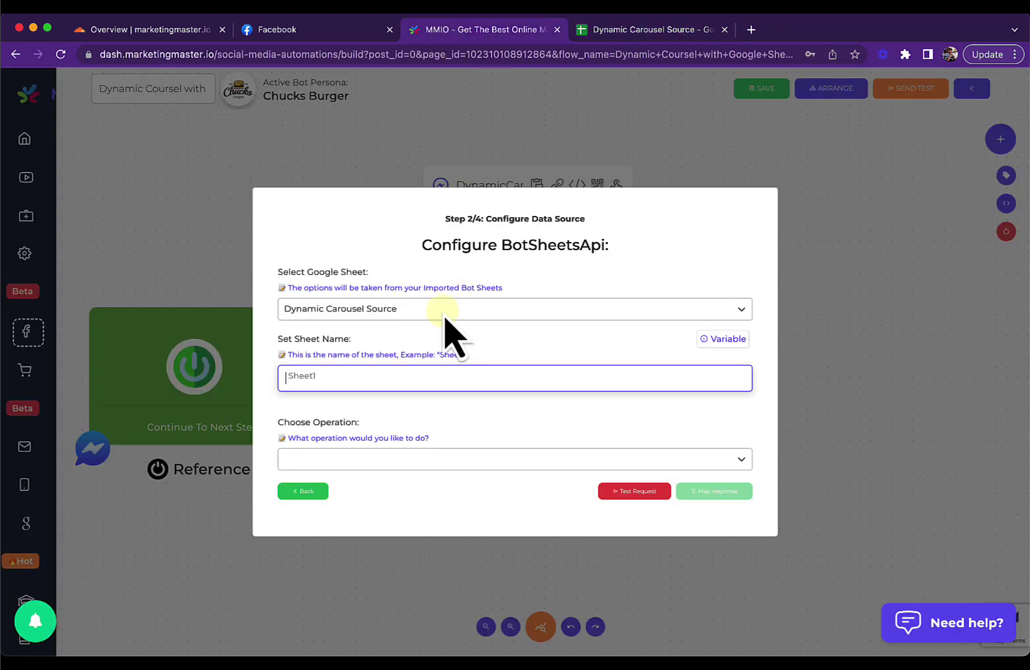
{"action": "left_click", "coordinate": [397, 414]}
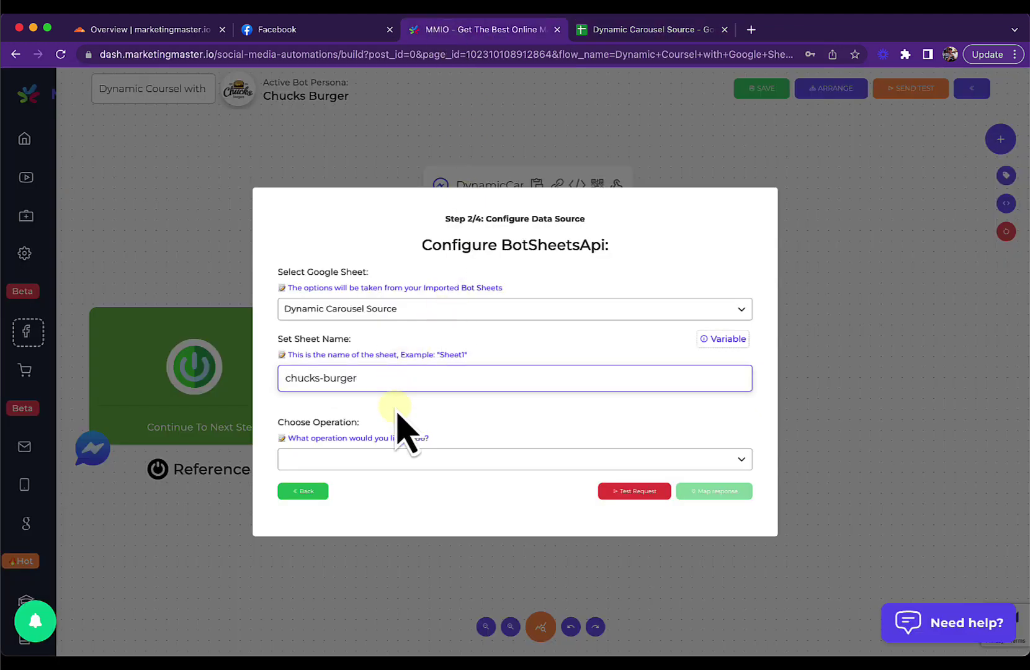
{"action": "left_click", "coordinate": [390, 462]}
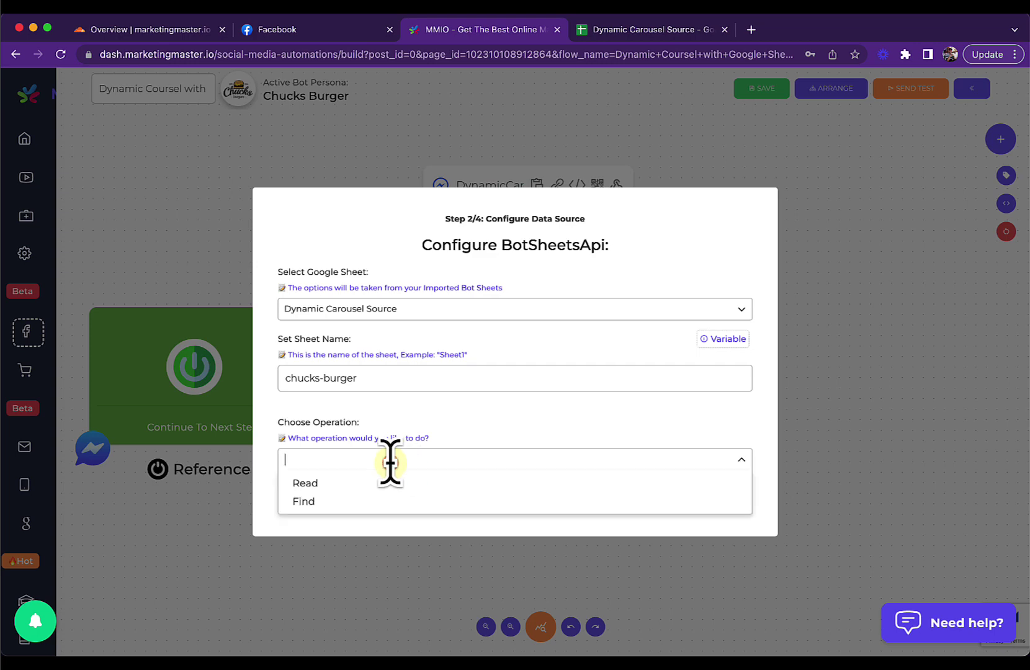
{"action": "left_click", "coordinate": [367, 483]}
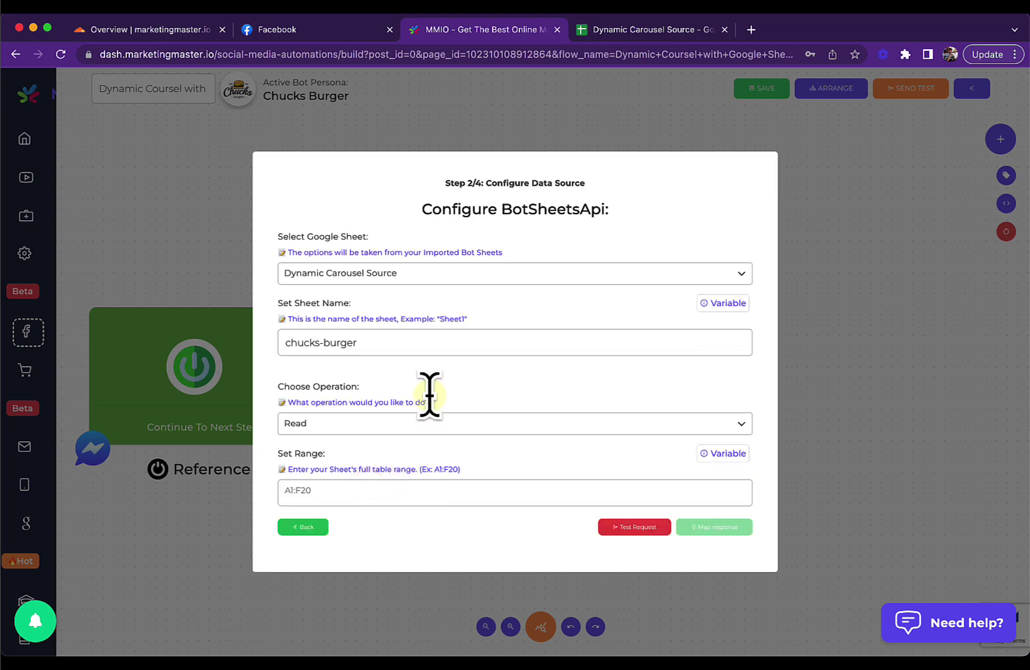
- Switch to the Dynamic Carousel Source spreadsheet and select the full product table, A1:AA15, to determine its range
{"action": "left_click", "coordinate": [643, 33]}
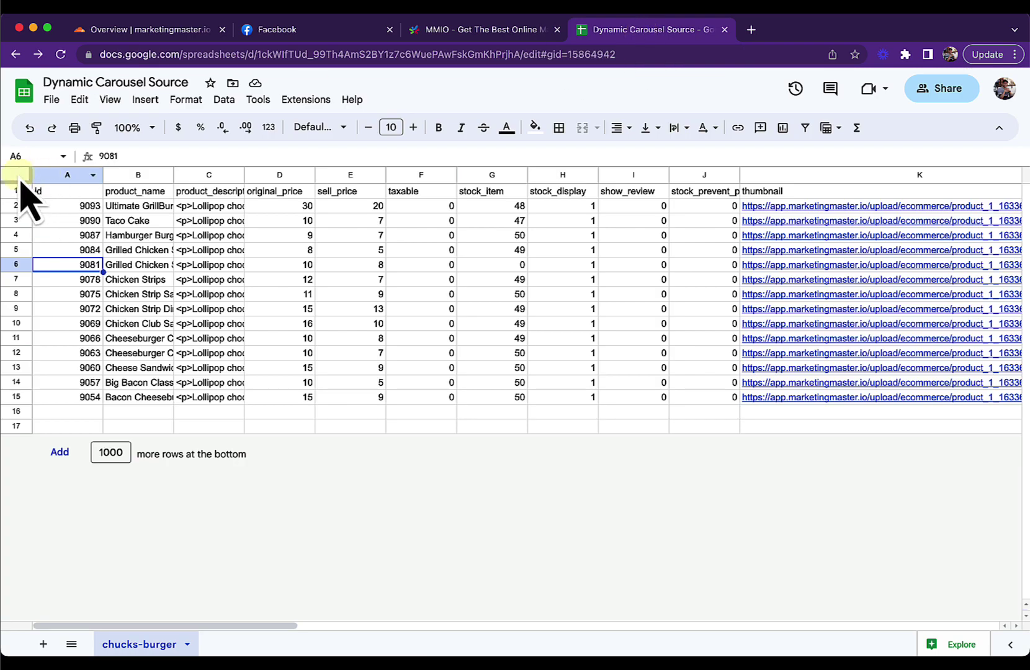
{"action": "left_click", "coordinate": [17, 176]}
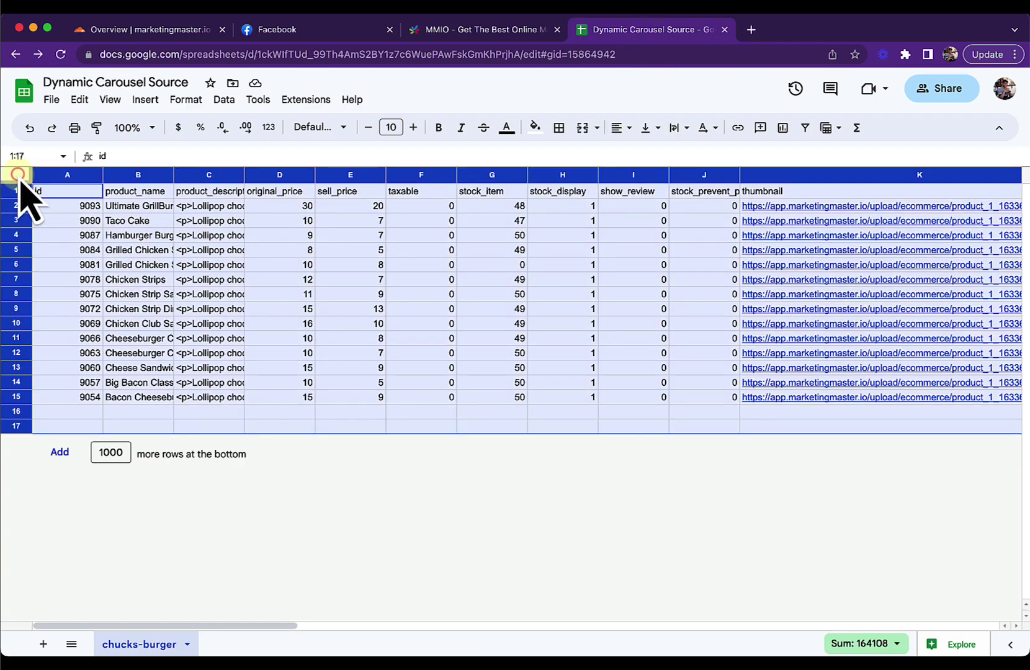
{"action": "left_click", "coordinate": [84, 195]}
{"action": "scroll", "coordinate": [263, 347], "scroll_direction": "right", "scroll_amount": 15}
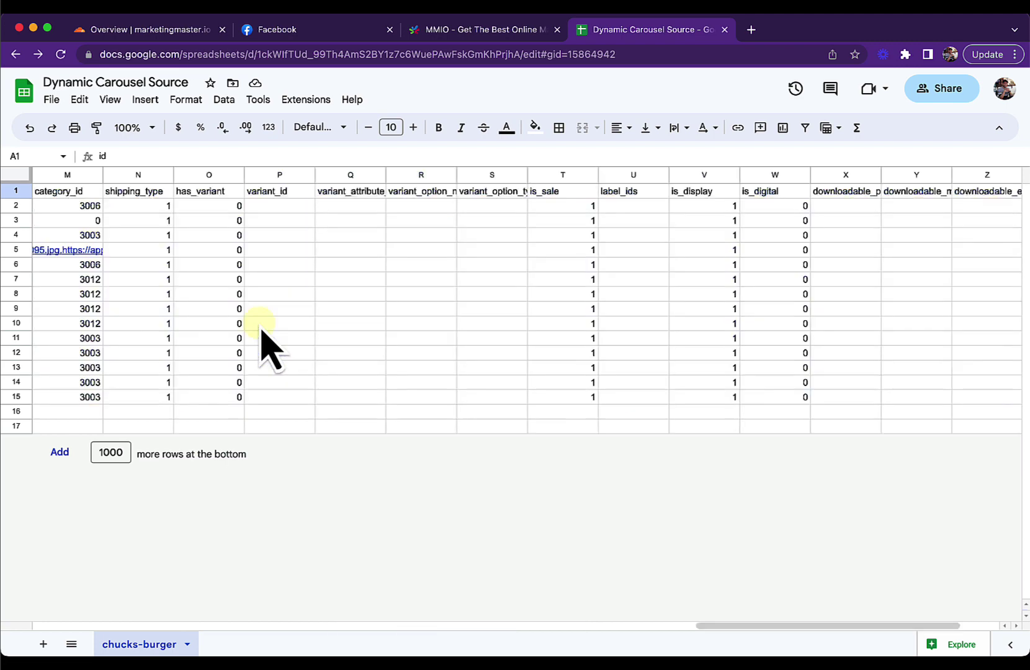
{"action": "left_click", "coordinate": [845, 402], "text": "shift"}
{"action": "scroll", "coordinate": [660, 354], "scroll_direction": "left", "scroll_amount": 15}
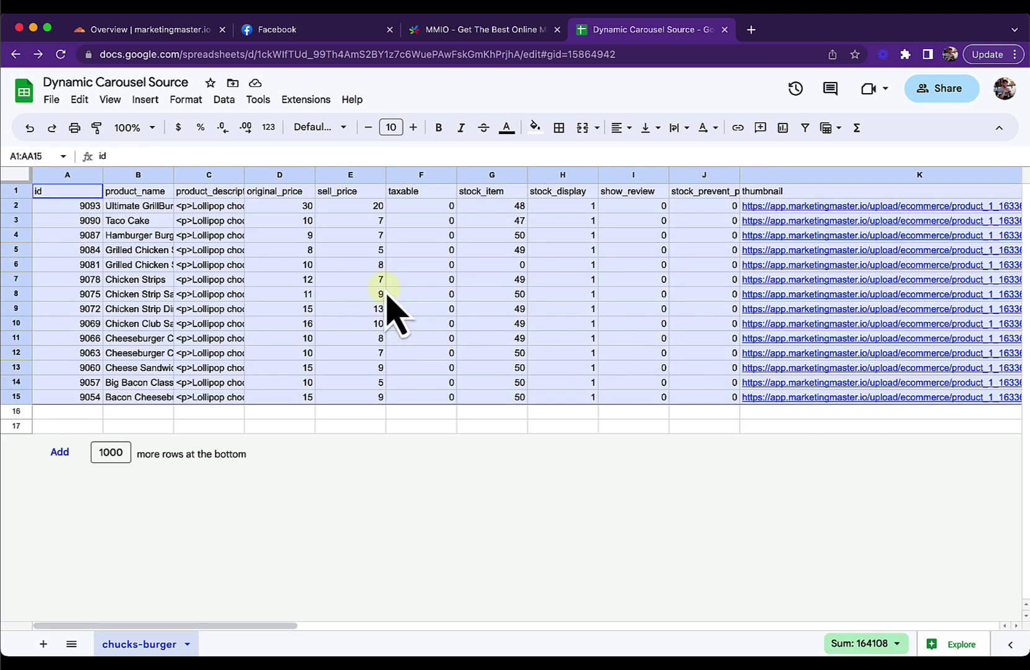
- Copy the range A1:AA15 from the spreadsheet into the MMIO data source's range setting and run a test request
{"action": "left_click", "coordinate": [40, 156]}
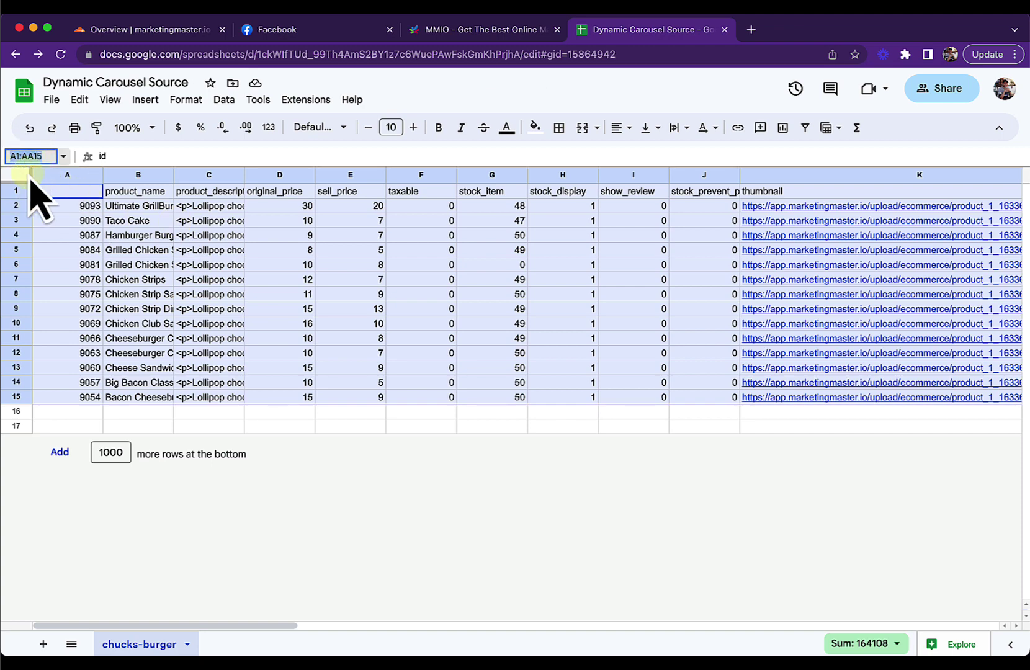
{"action": "left_click", "coordinate": [497, 35]}
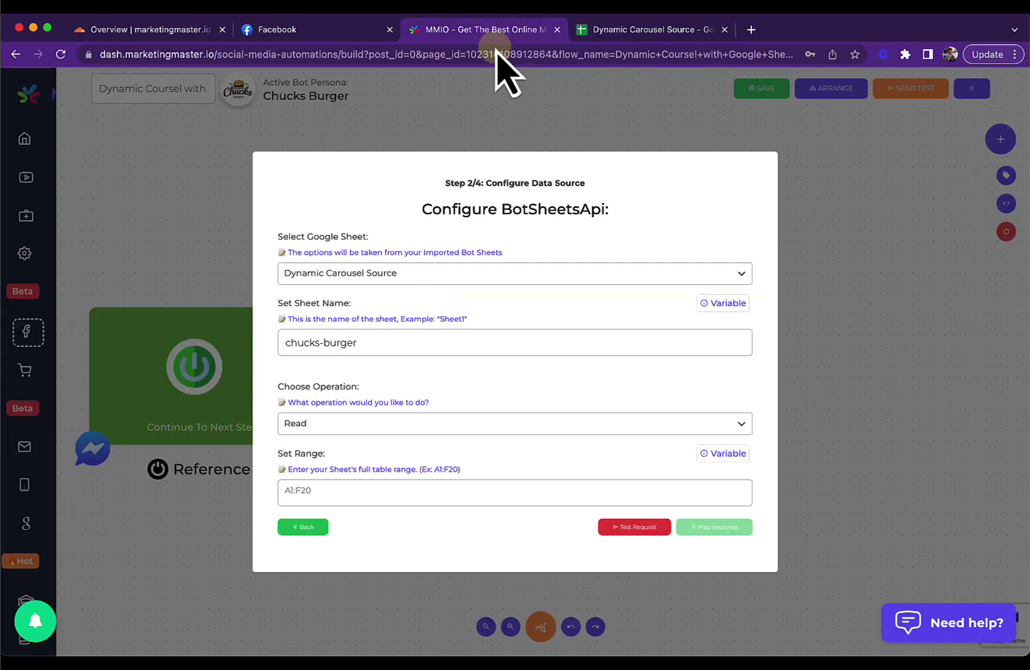
{"action": "left_click", "coordinate": [350, 495]}
{"action": "key", "text": "super+v"}
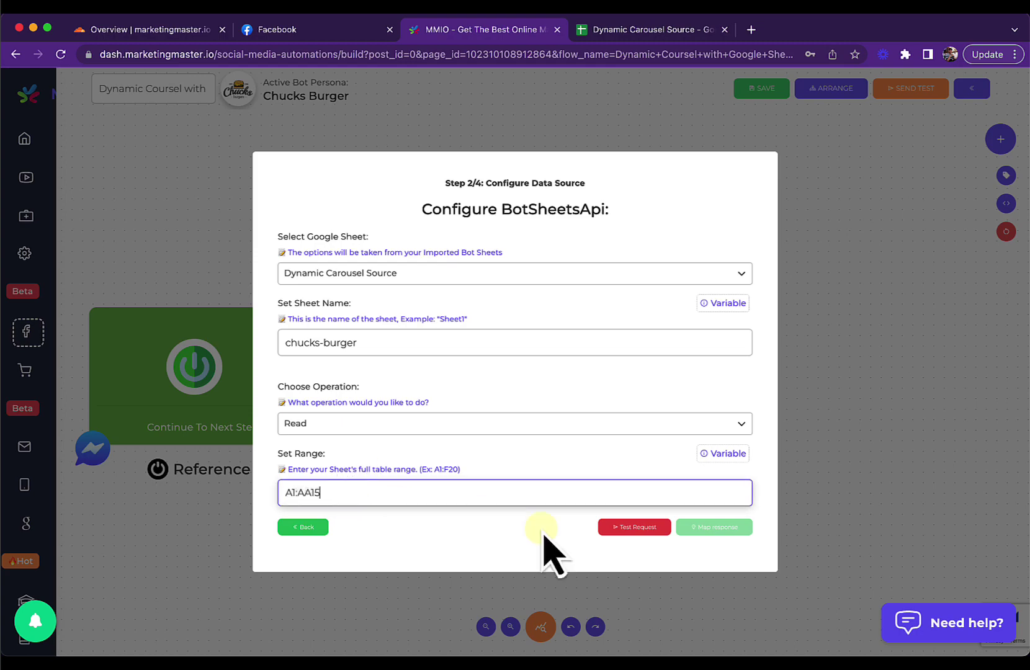
{"action": "left_click", "coordinate": [633, 527]}
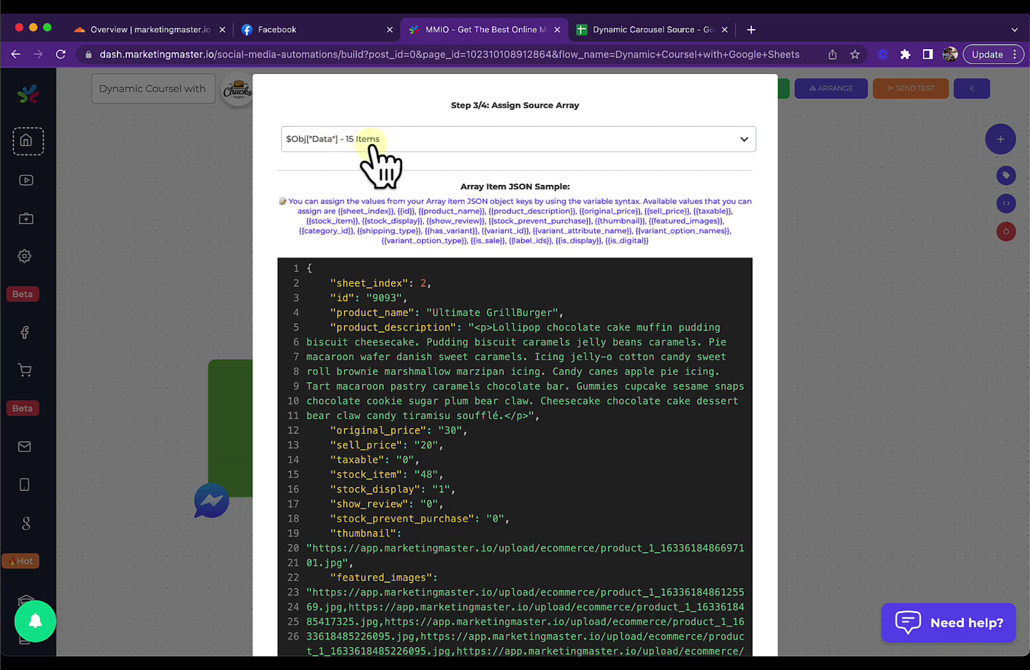
- Examine the array item JSON sample for the keys usable in the carousel, such as product_name, product_description and thumbnail
{"action": "scroll", "coordinate": [397, 505], "scroll_direction": "down", "scroll_amount": 5}
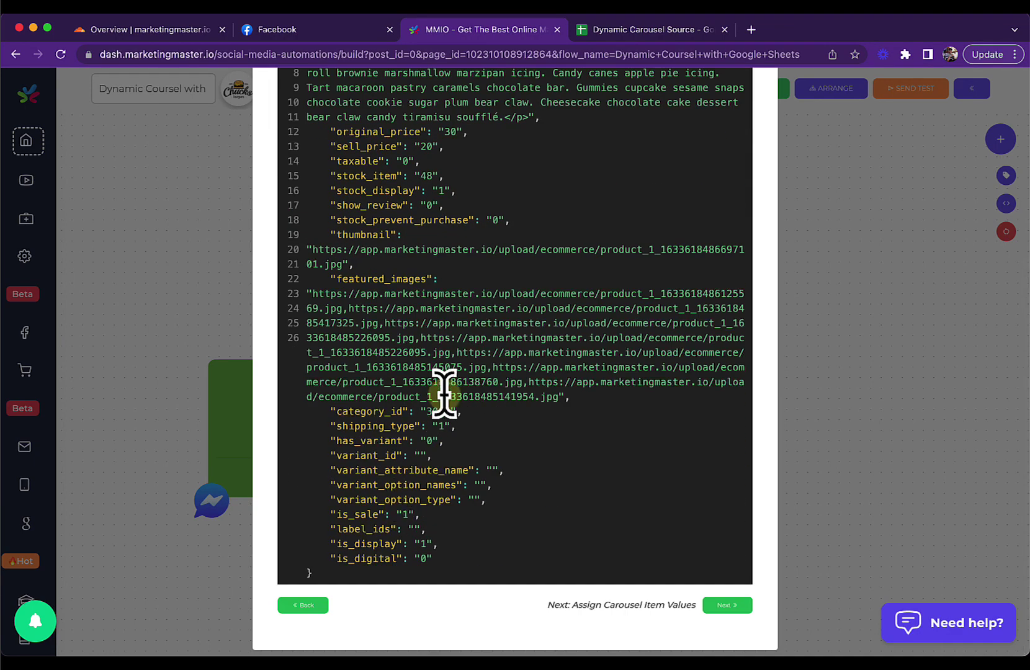
{"action": "scroll", "coordinate": [444, 387], "scroll_direction": "up", "scroll_amount": 5}
{"action": "scroll", "coordinate": [404, 385], "scroll_direction": "down", "scroll_amount": 1}
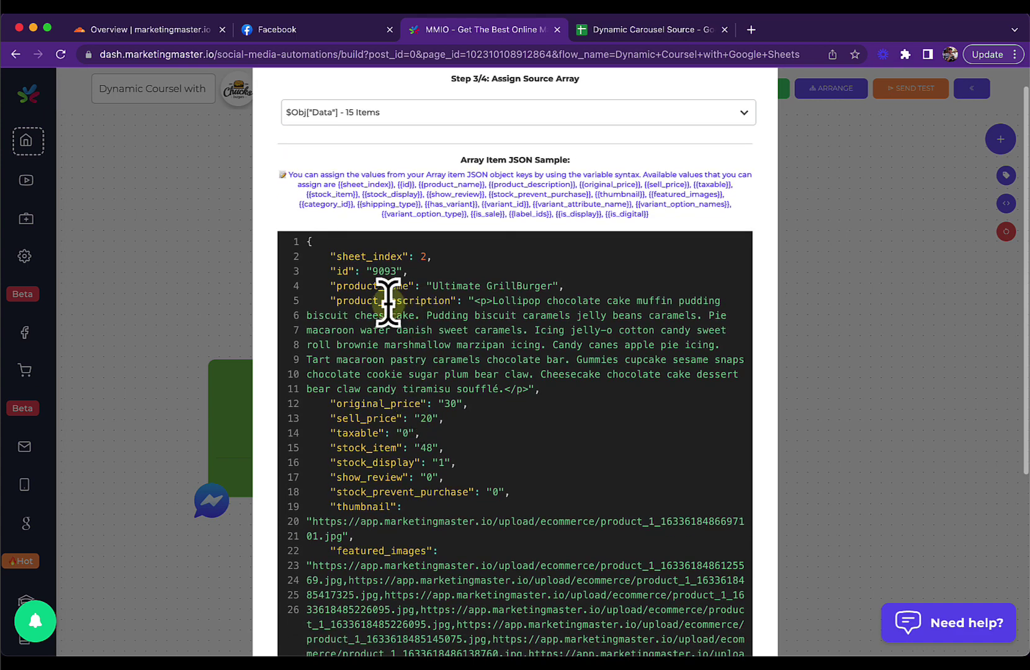
{"action": "scroll", "coordinate": [386, 395], "scroll_direction": "down", "scroll_amount": 5}
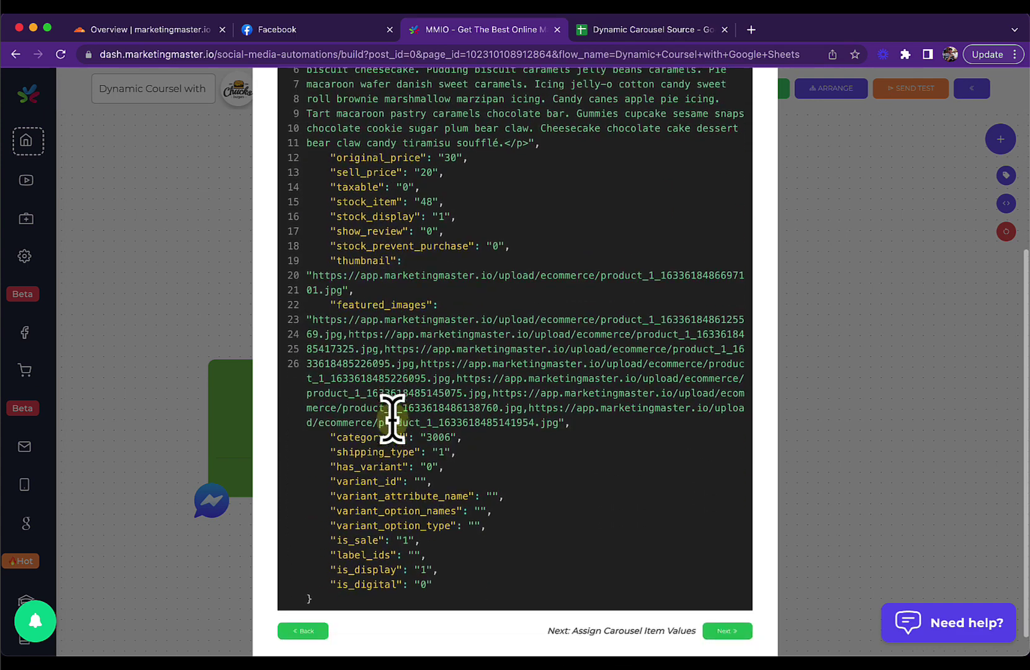
{"action": "scroll", "coordinate": [440, 388], "scroll_direction": "up", "scroll_amount": 4}
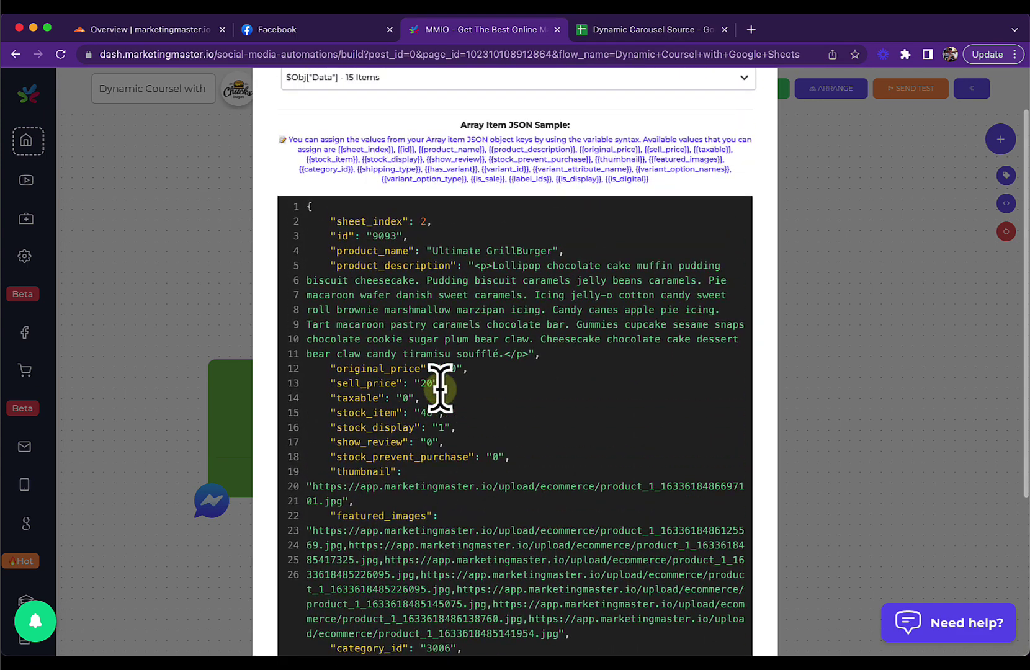
{"action": "scroll", "coordinate": [440, 388], "scroll_direction": "up", "scroll_amount": 1}
{"action": "double_click", "coordinate": [350, 306]}
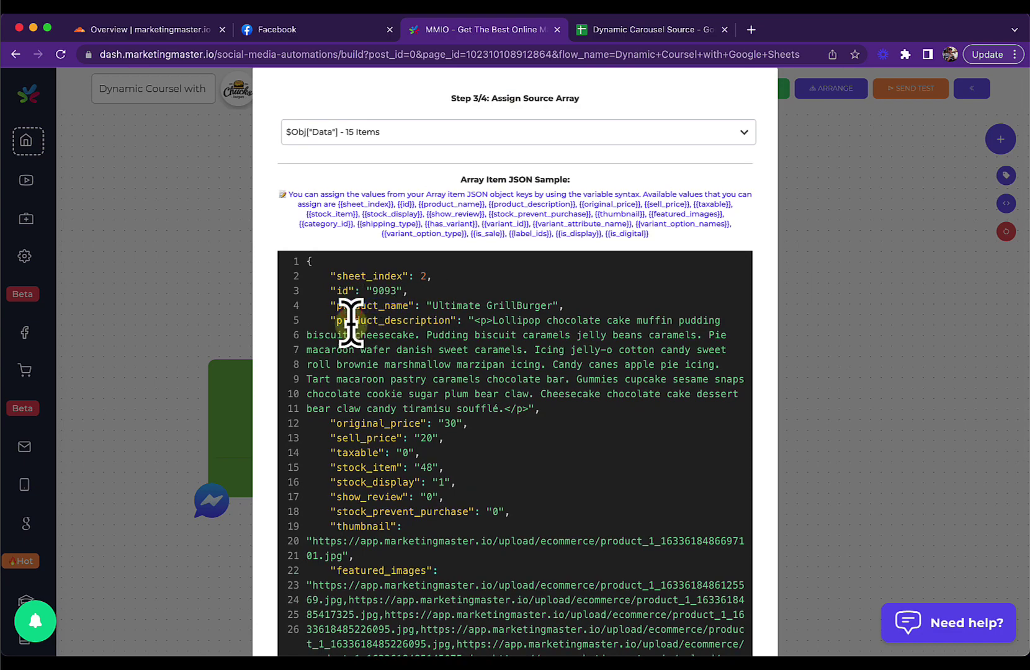
{"action": "double_click", "coordinate": [350, 321]}
{"action": "scroll", "coordinate": [391, 441], "scroll_direction": "down", "scroll_amount": 5}
{"action": "scroll", "coordinate": [480, 433], "scroll_direction": "up", "scroll_amount": 5}
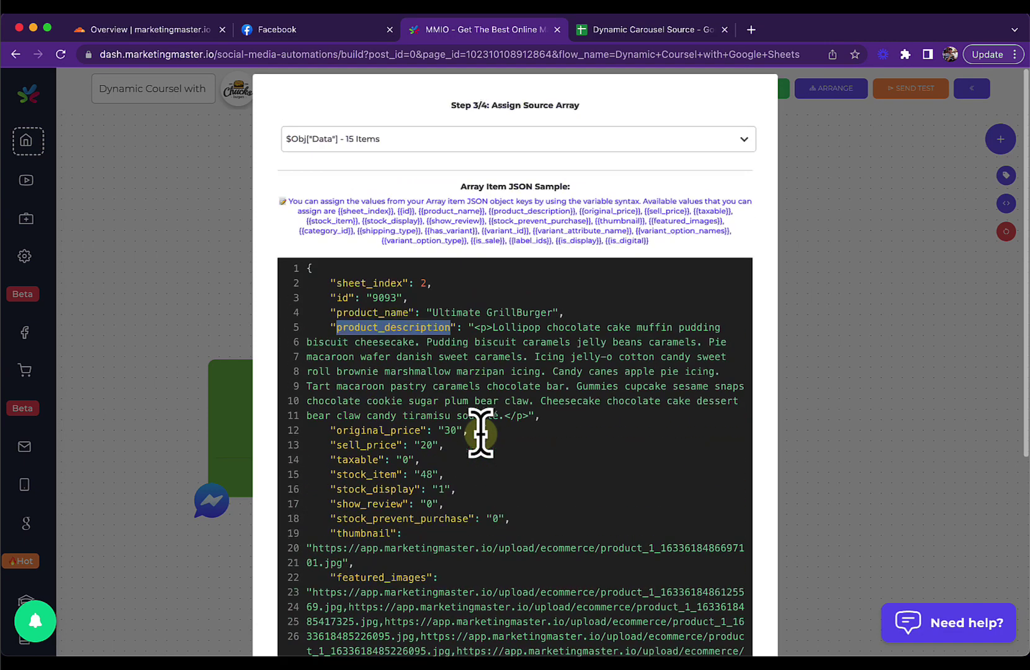
{"action": "scroll", "coordinate": [481, 434], "scroll_direction": "down", "scroll_amount": 5}
{"action": "scroll", "coordinate": [481, 433], "scroll_direction": "up", "scroll_amount": 5}
{"action": "scroll", "coordinate": [434, 426], "scroll_direction": "down", "scroll_amount": 1}
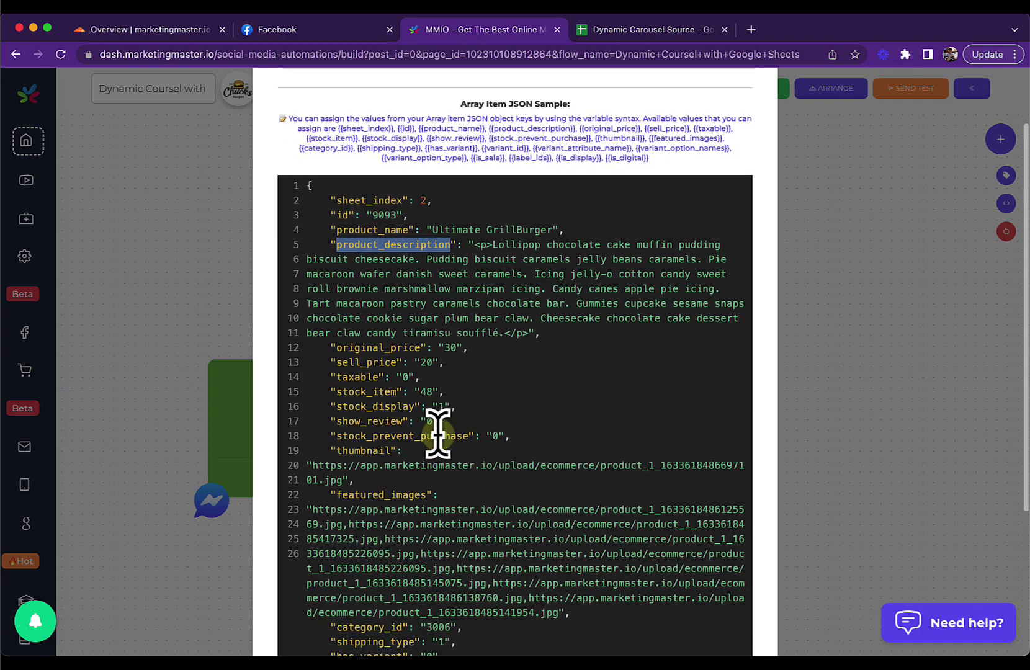
{"action": "double_click", "coordinate": [372, 448]}
{"action": "scroll", "coordinate": [372, 444], "scroll_direction": "down", "scroll_amount": 1}
{"action": "scroll", "coordinate": [372, 439], "scroll_direction": "down", "scroll_amount": 2}
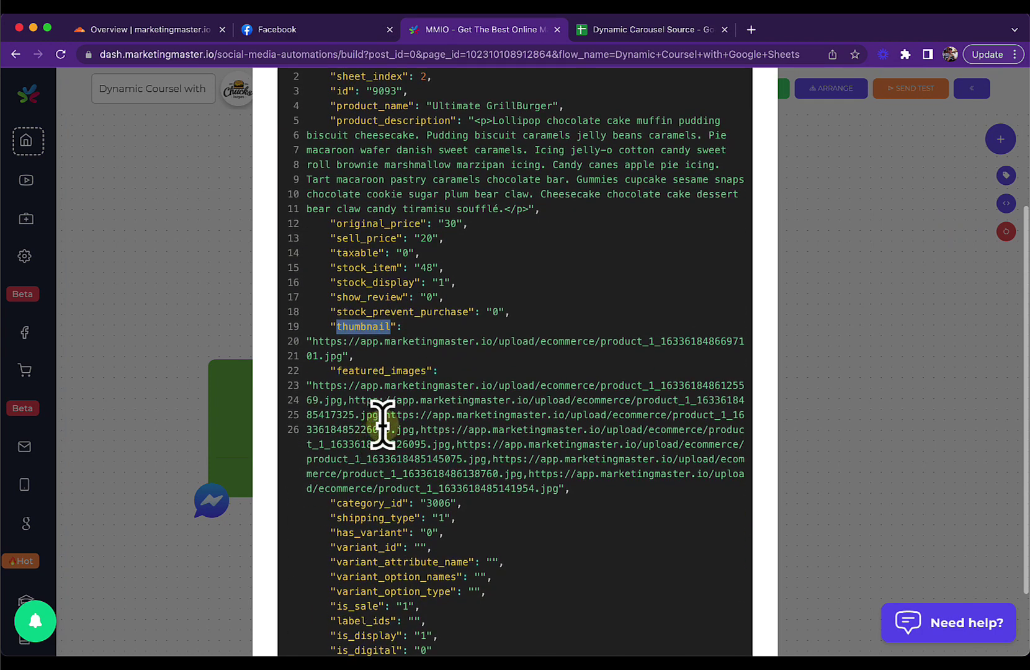
{"action": "scroll", "coordinate": [369, 372], "scroll_direction": "up", "scroll_amount": 2}
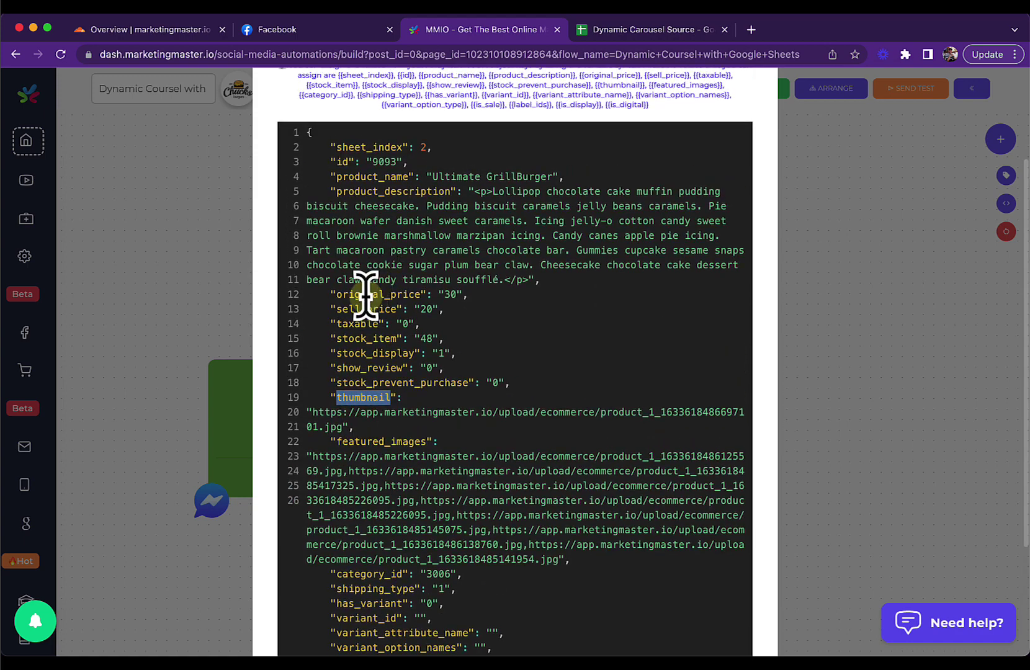
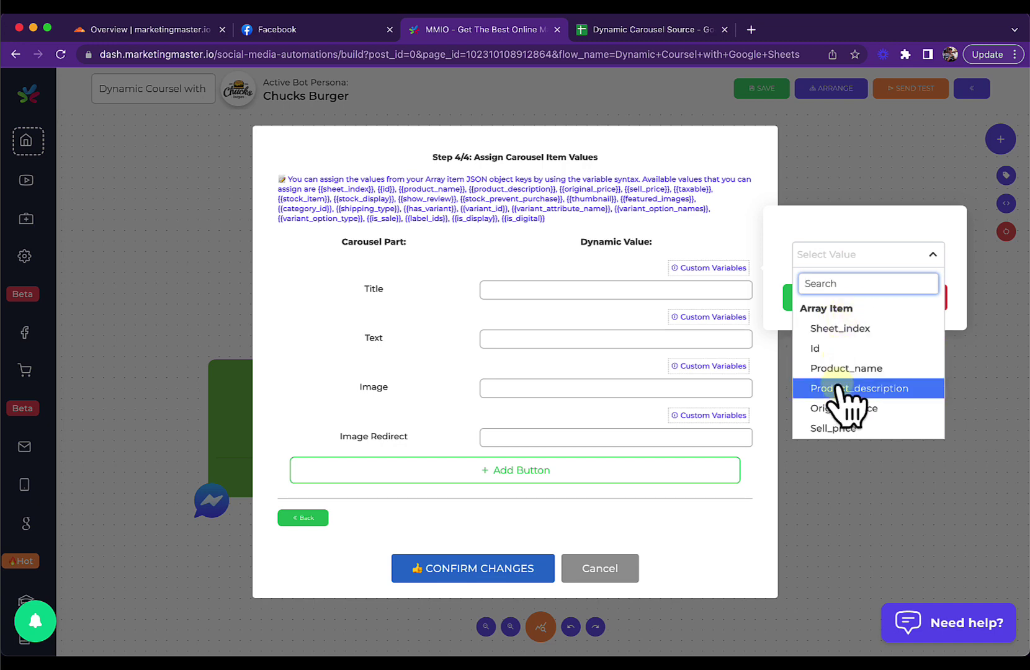
- Assign the Product_name variable from the array item to the carousel's Title
{"action": "scroll", "coordinate": [841, 390], "scroll_direction": "down", "scroll_amount": 8}
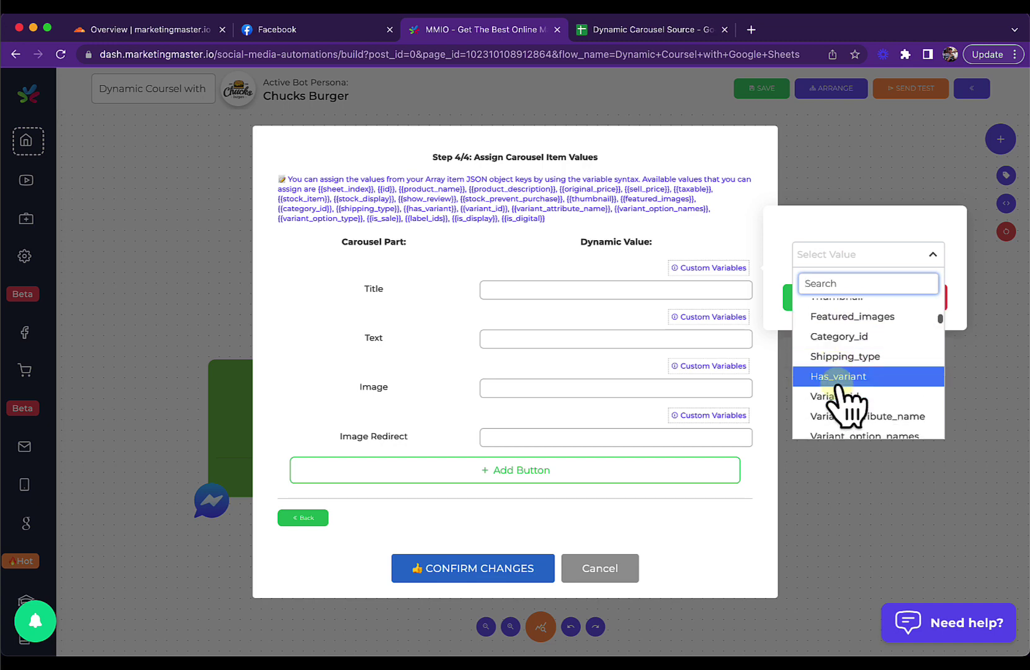
{"action": "scroll", "coordinate": [840, 397], "scroll_direction": "up", "scroll_amount": 8}
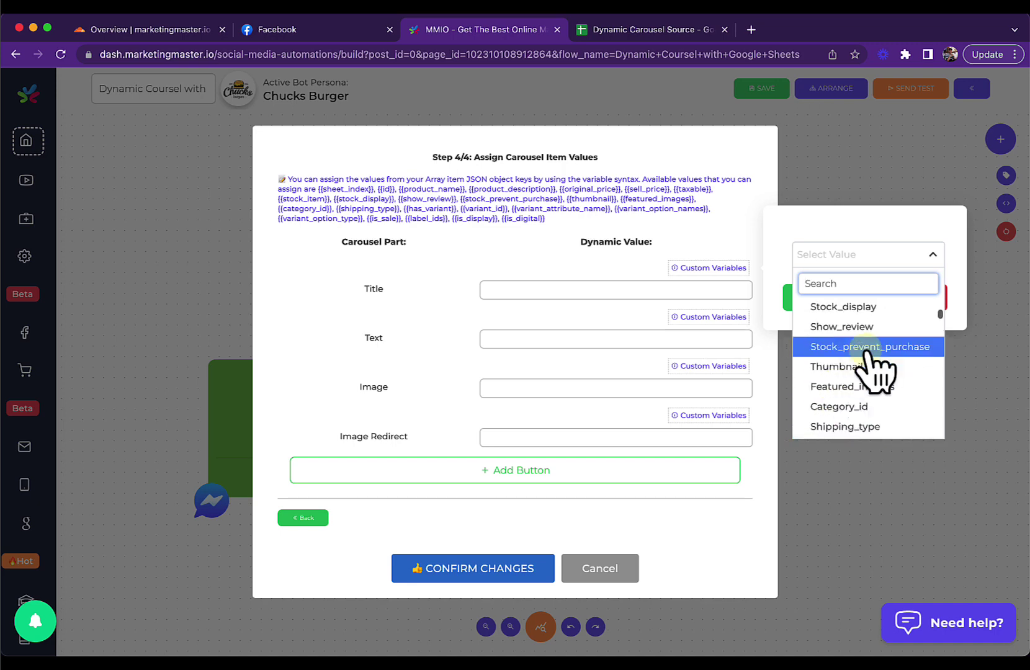
{"action": "scroll", "coordinate": [869, 369], "scroll_direction": "up", "scroll_amount": 5}
{"action": "scroll", "coordinate": [869, 357], "scroll_direction": "up", "scroll_amount": 3}
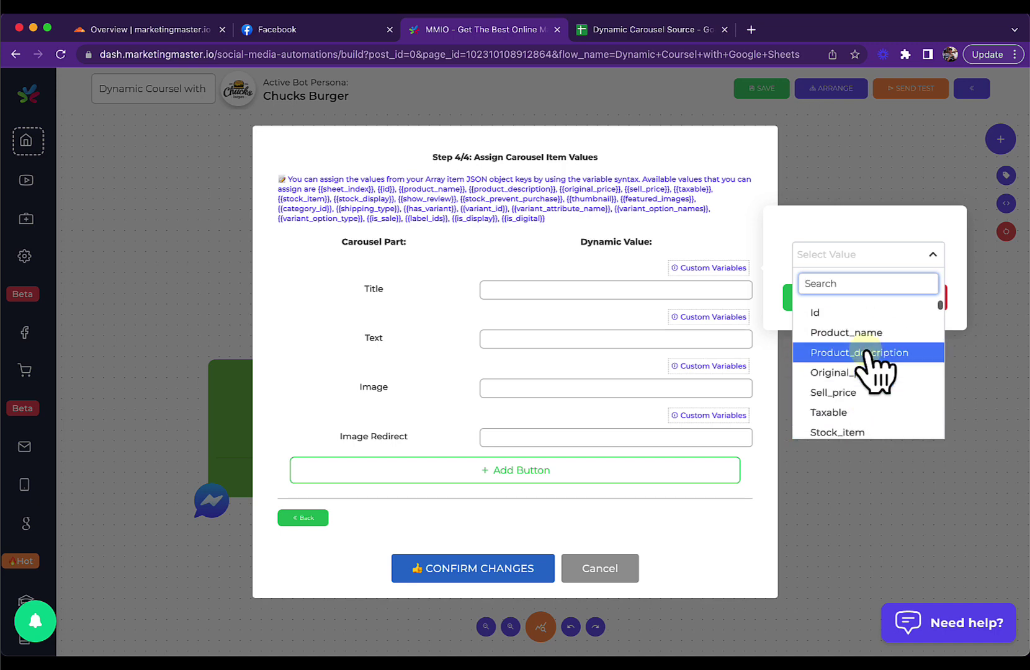
{"action": "left_click", "coordinate": [847, 366]}
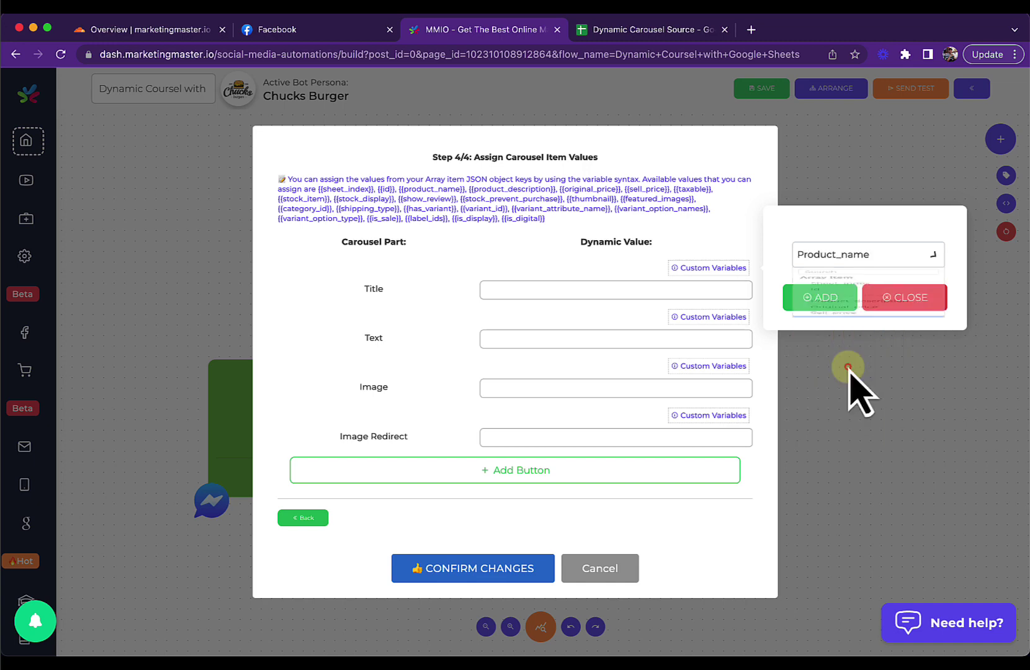
{"action": "left_click", "coordinate": [816, 295]}
{"action": "left_click", "coordinate": [891, 300]}
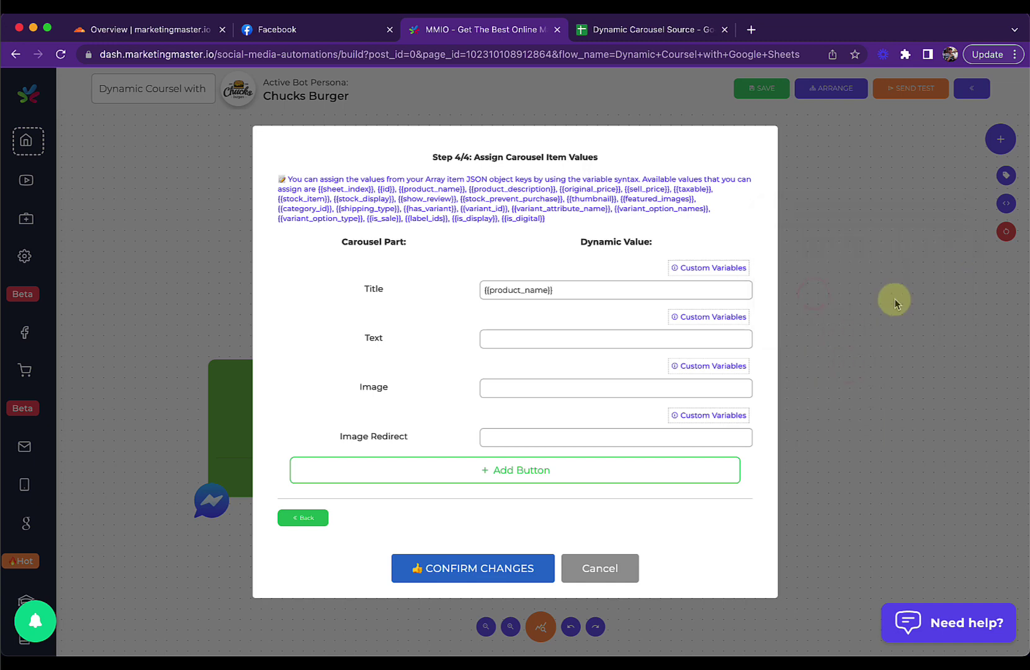
- Assign the Product_description variable from the array item to the carousel's Text
{"action": "left_click", "coordinate": [590, 339]}
{"action": "left_click", "coordinate": [698, 318]}
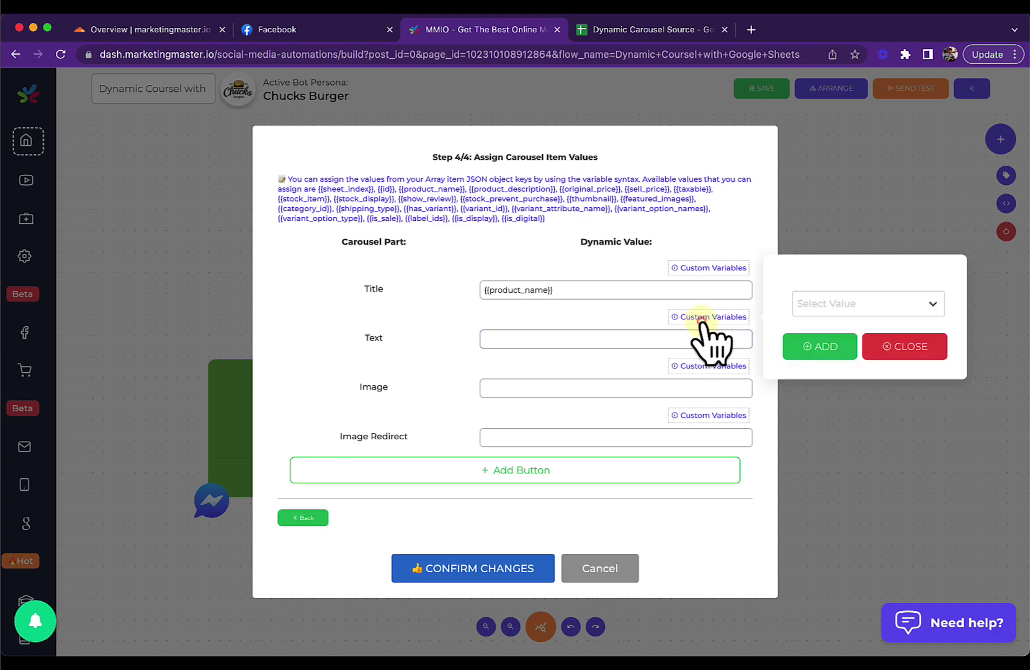
{"action": "left_click", "coordinate": [825, 304]}
{"action": "scroll", "coordinate": [853, 409], "scroll_direction": "down", "scroll_amount": 1}
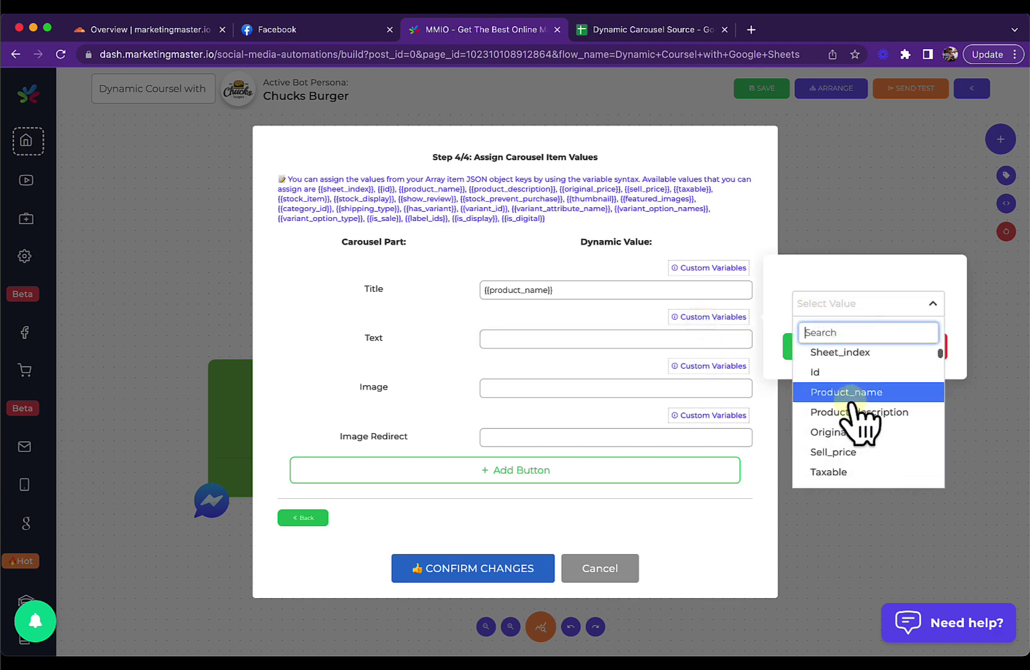
{"action": "left_click", "coordinate": [847, 413]}
{"action": "left_click", "coordinate": [818, 347]}
{"action": "left_click", "coordinate": [893, 347]}
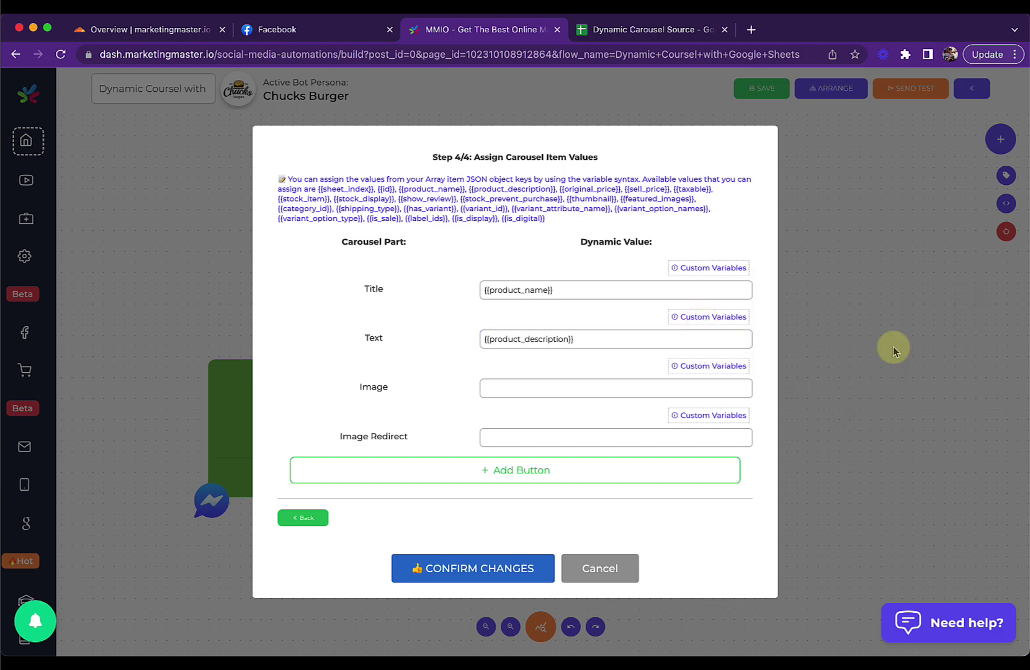
- Check the spreadsheet's sell_price and original_price columns, and insert the Original_price variable before the description in the carousel's Text
{"action": "left_click", "coordinate": [496, 339]}
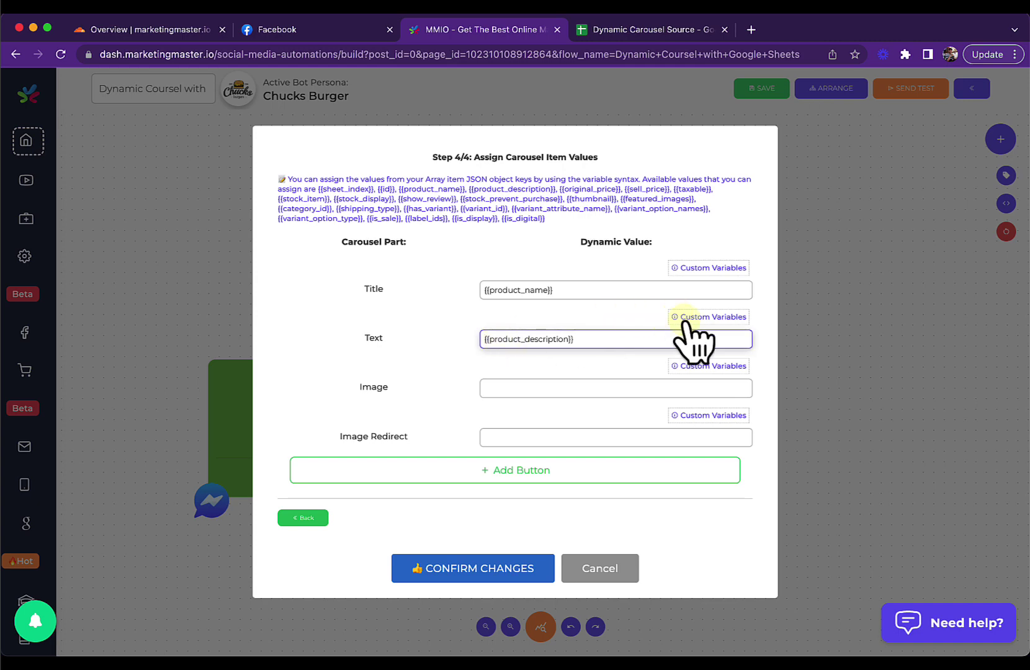
{"action": "left_click", "coordinate": [623, 31]}
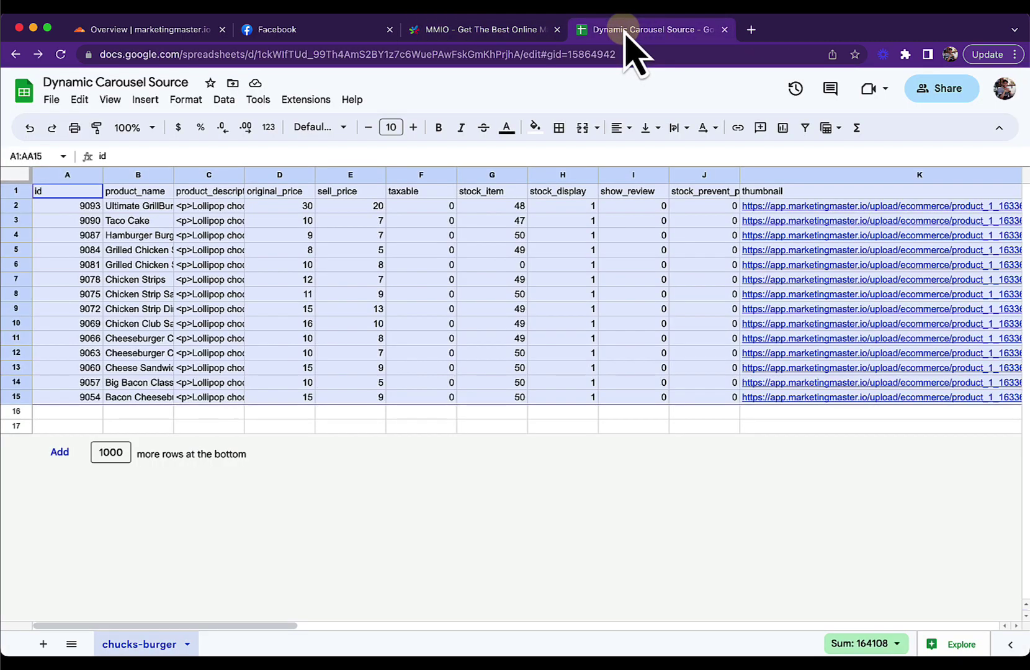
{"action": "left_click", "coordinate": [326, 265]}
{"action": "left_click", "coordinate": [347, 174]}
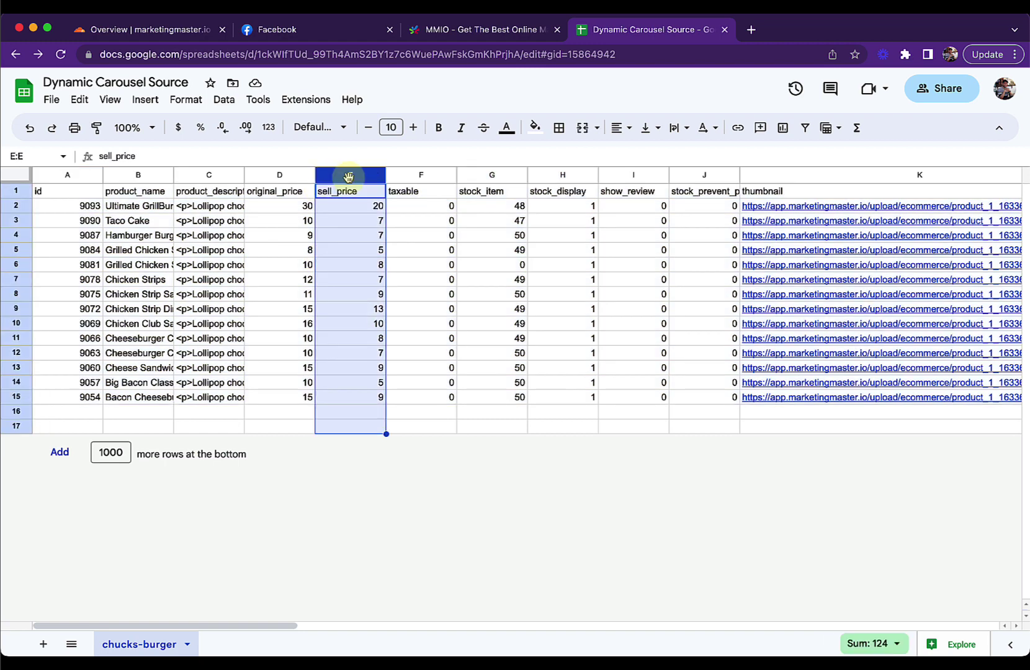
{"action": "left_click", "coordinate": [279, 176]}
{"action": "left_click", "coordinate": [485, 31]}
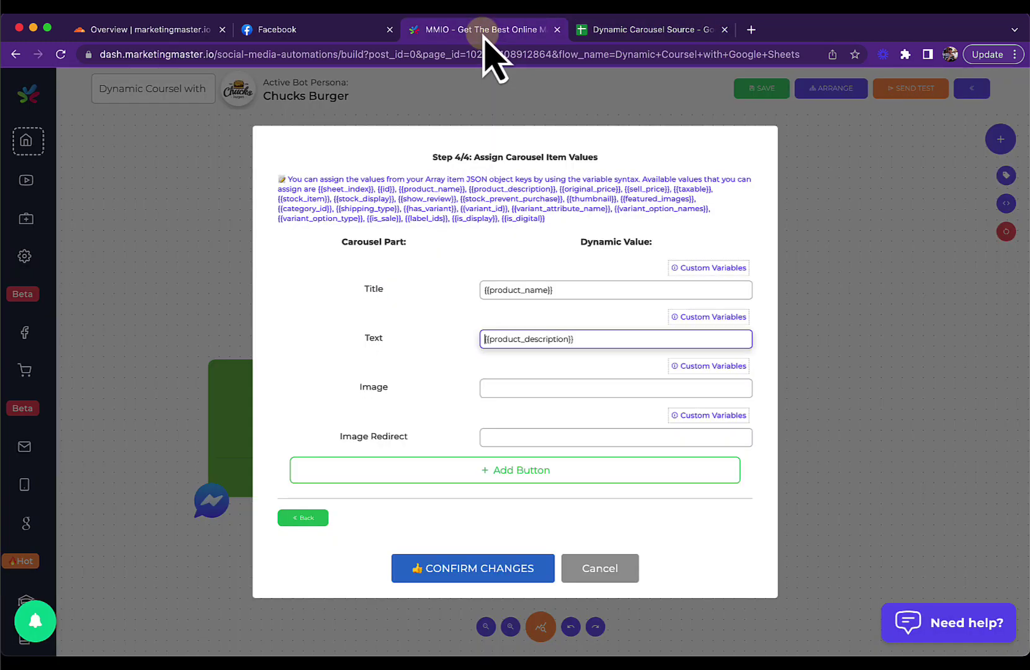
{"action": "left_click", "coordinate": [695, 317]}
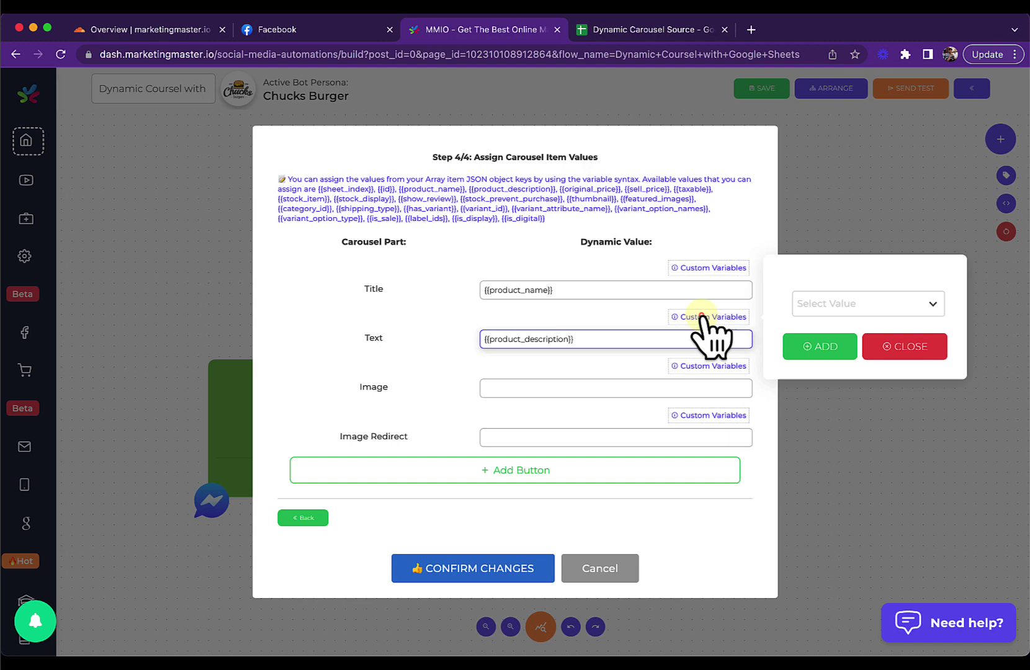
{"action": "left_click", "coordinate": [847, 303]}
{"action": "scroll", "coordinate": [859, 422], "scroll_direction": "down", "scroll_amount": 2}
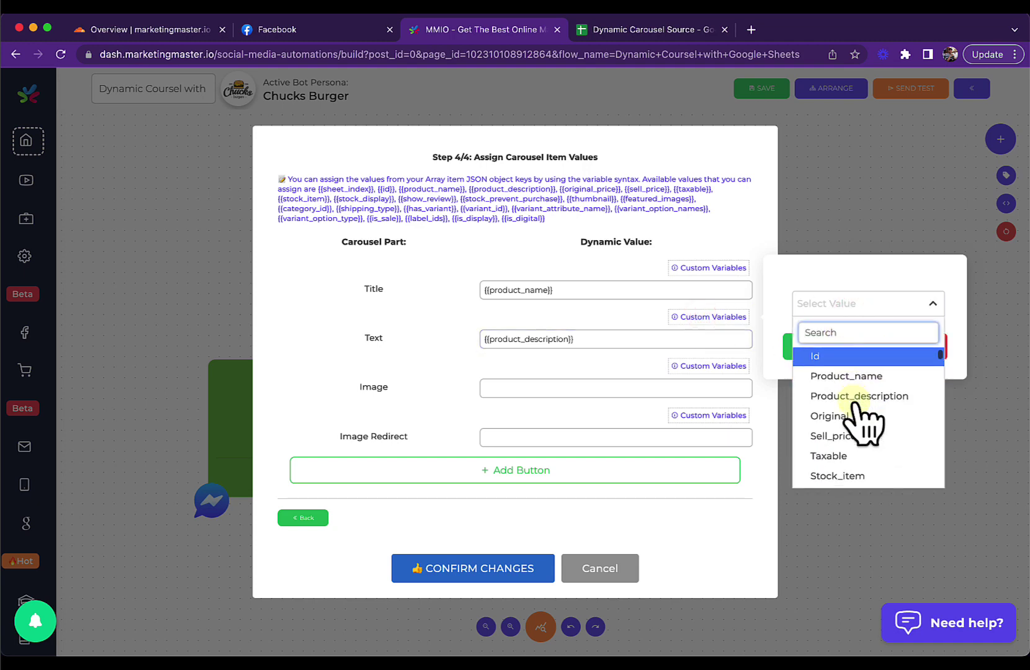
{"action": "left_click", "coordinate": [860, 418]}
{"action": "left_click", "coordinate": [807, 347]}
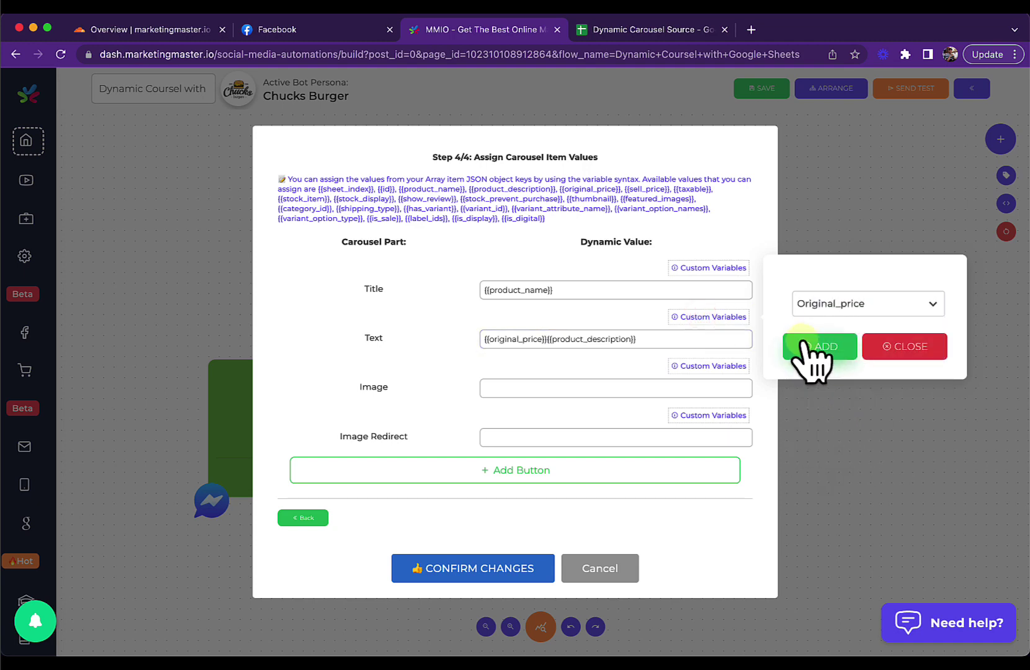
- Complete the carousel's Text as "Php {{original_price}} - {{product_description}}" by adding the currency prefix and dash separator
{"action": "left_click", "coordinate": [646, 339]}
{"action": "left_click", "coordinate": [568, 340]}
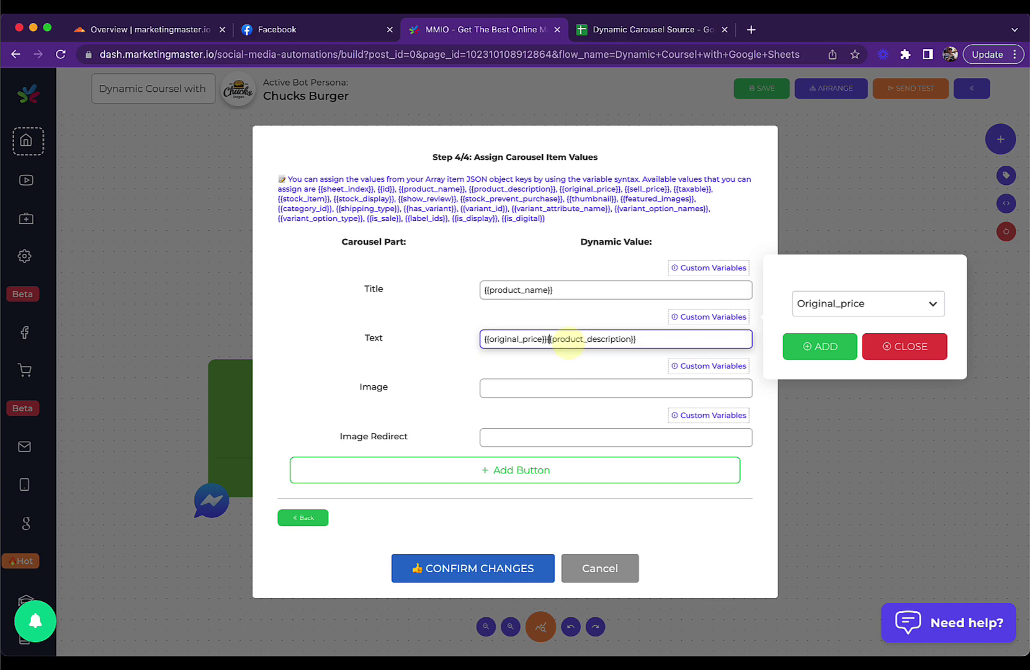
{"action": "type", "text": "-"}
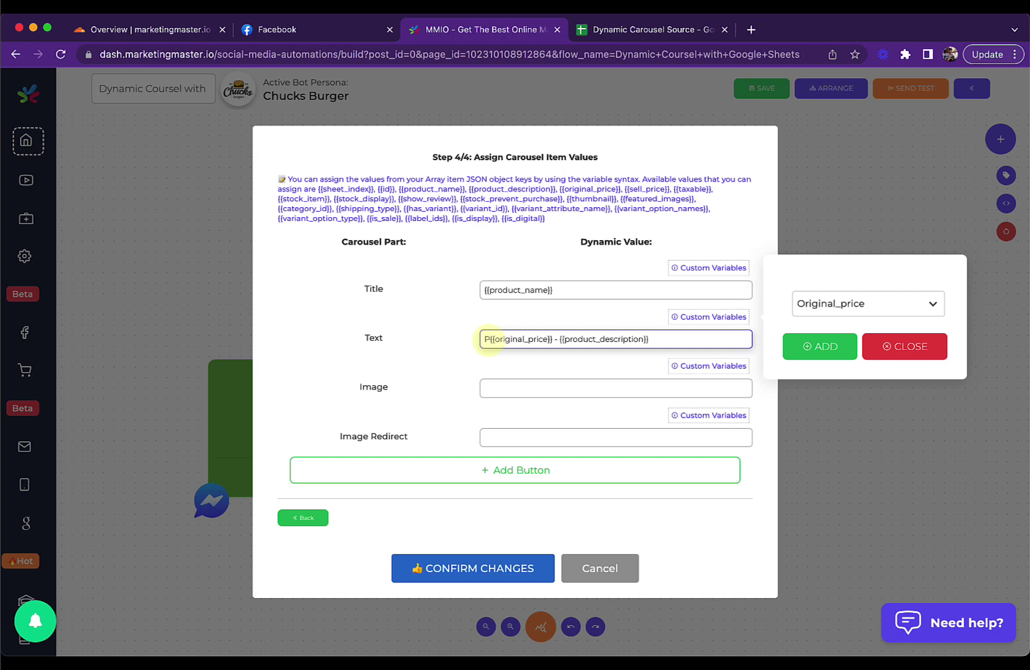
{"action": "left_click", "coordinate": [684, 338]}
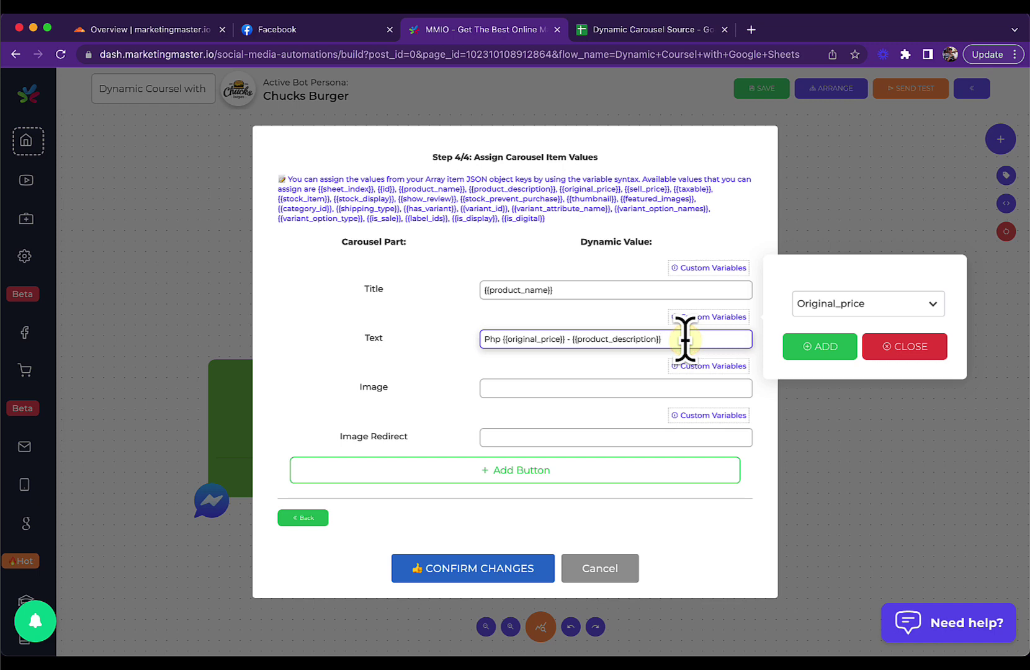
{"action": "left_click", "coordinate": [878, 349]}
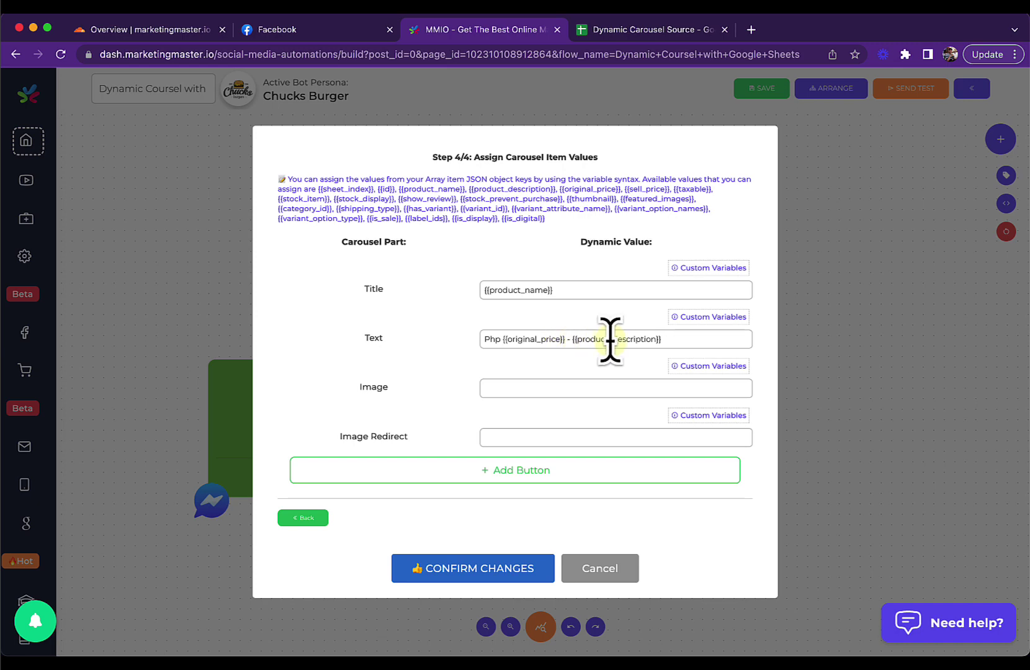
{"action": "left_click", "coordinate": [682, 339]}
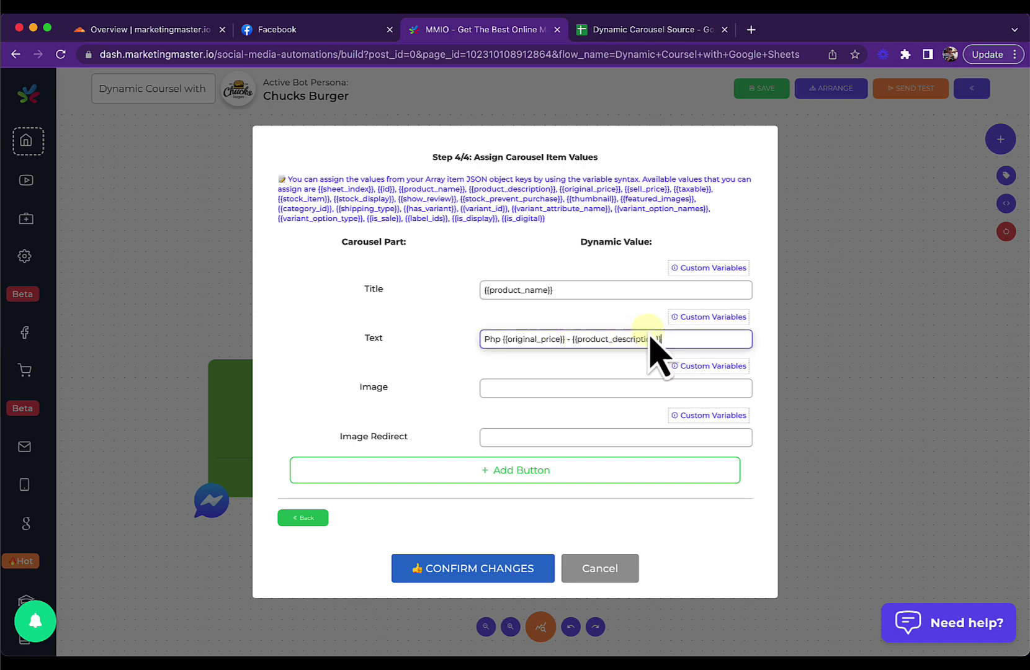
- Assign the Thumbnail variable from the array item to the carousel's Image
{"action": "left_click", "coordinate": [528, 385]}
{"action": "left_click", "coordinate": [720, 367]}
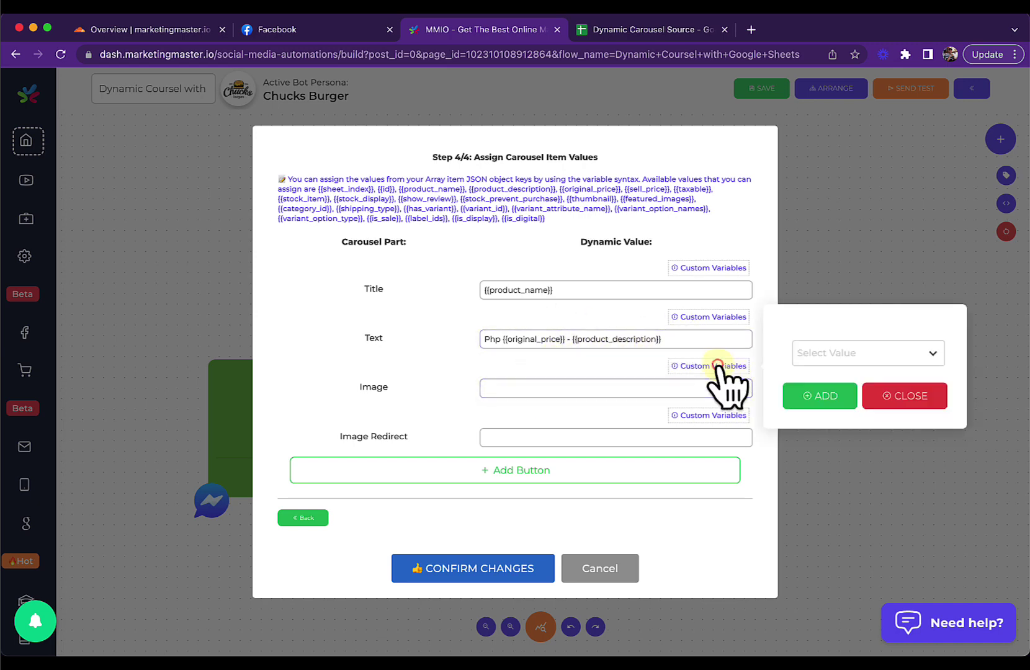
{"action": "left_click", "coordinate": [824, 355]}
{"action": "scroll", "coordinate": [845, 432], "scroll_direction": "down", "scroll_amount": 2}
{"action": "scroll", "coordinate": [843, 429], "scroll_direction": "down", "scroll_amount": 4}
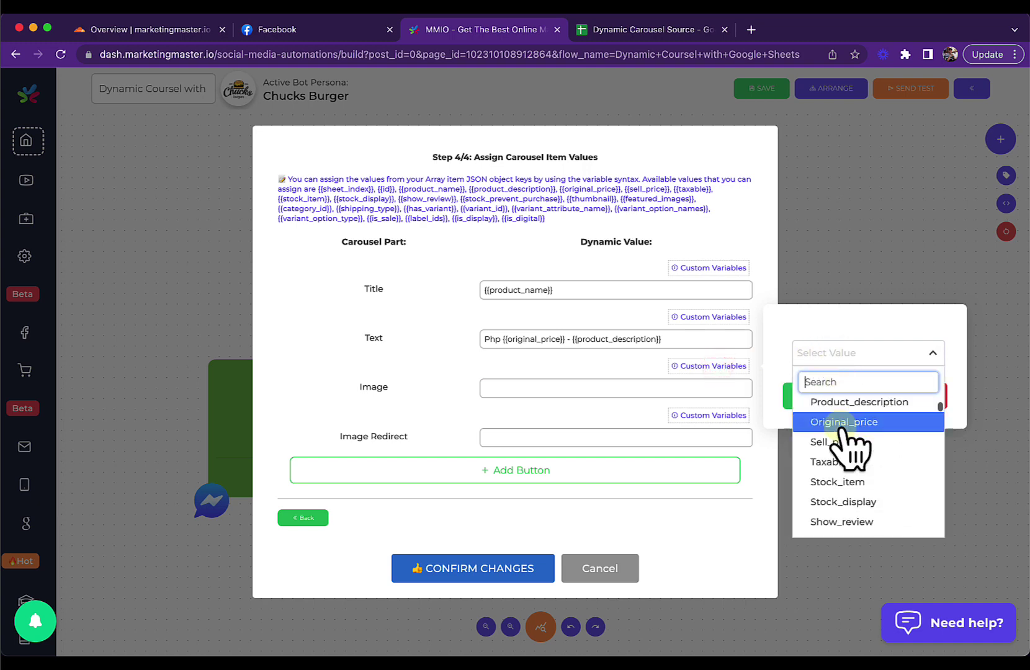
{"action": "left_click", "coordinate": [843, 469]}
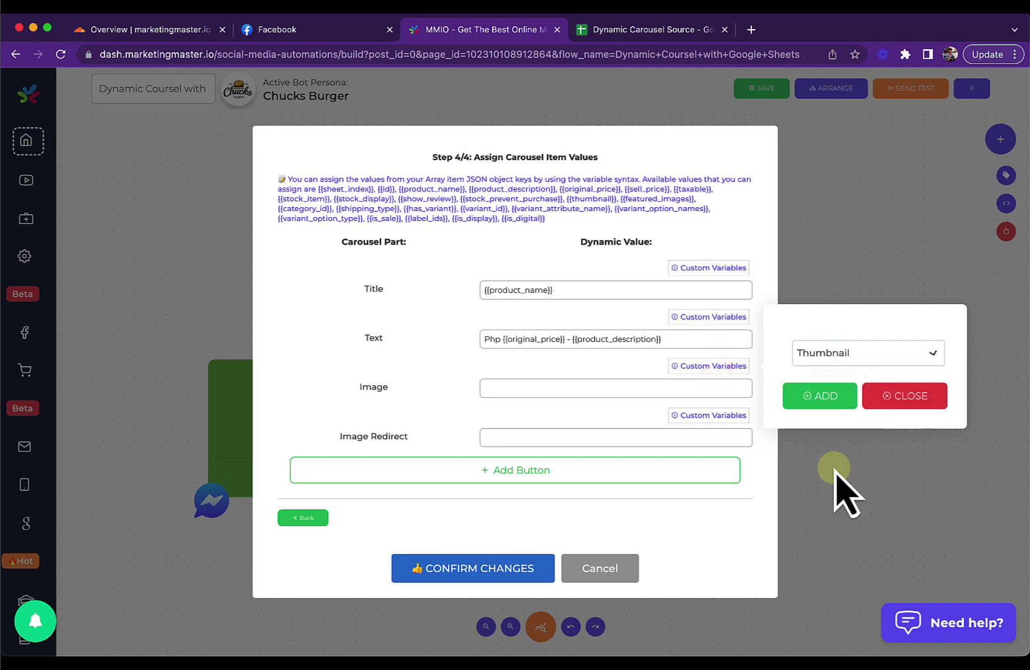
{"action": "left_click", "coordinate": [821, 397]}
{"action": "left_click", "coordinate": [891, 401]}
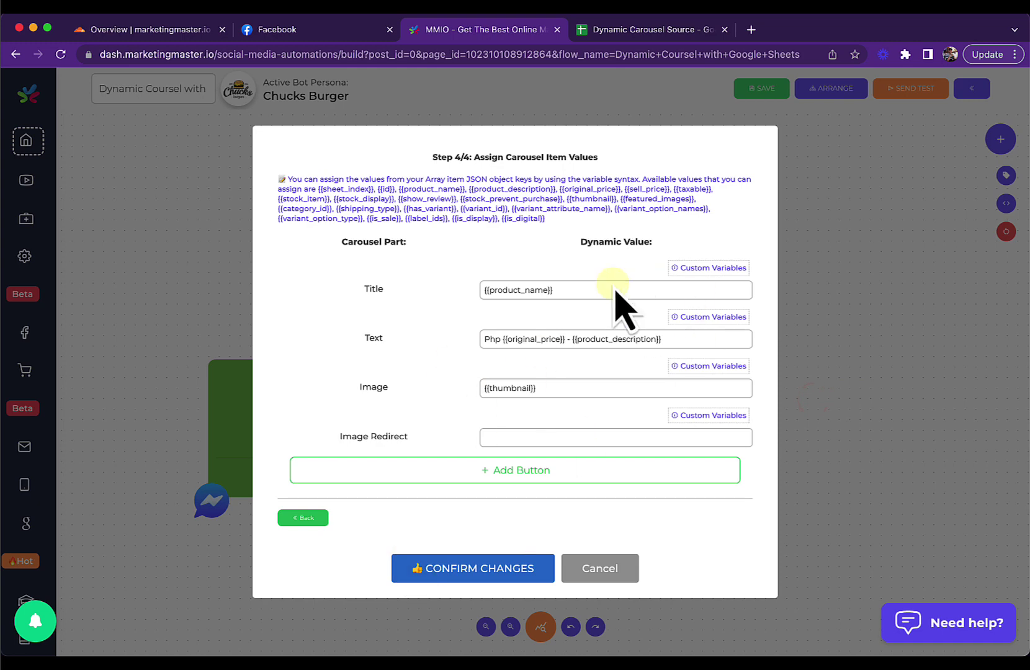
{"action": "left_click", "coordinate": [448, 426]}
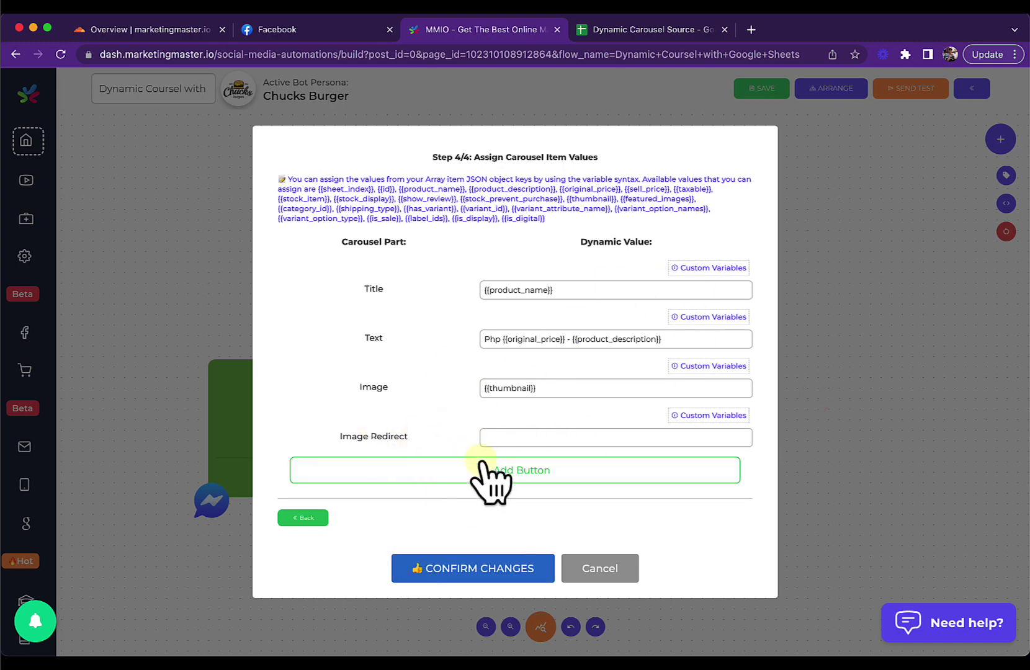
{"action": "left_click", "coordinate": [533, 435]}
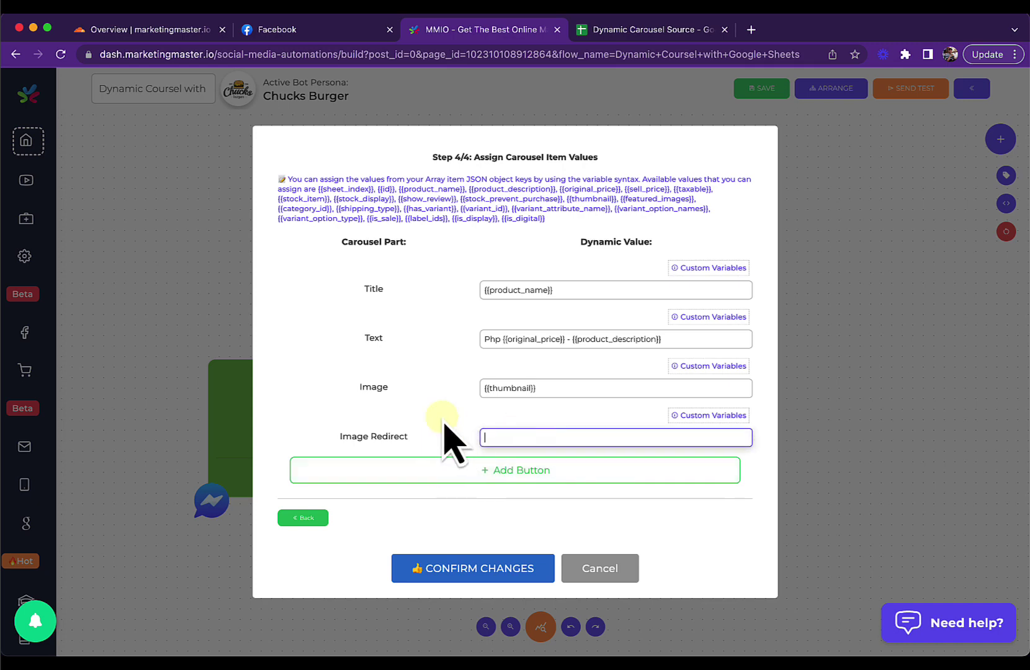
{"action": "left_click", "coordinate": [453, 437]}
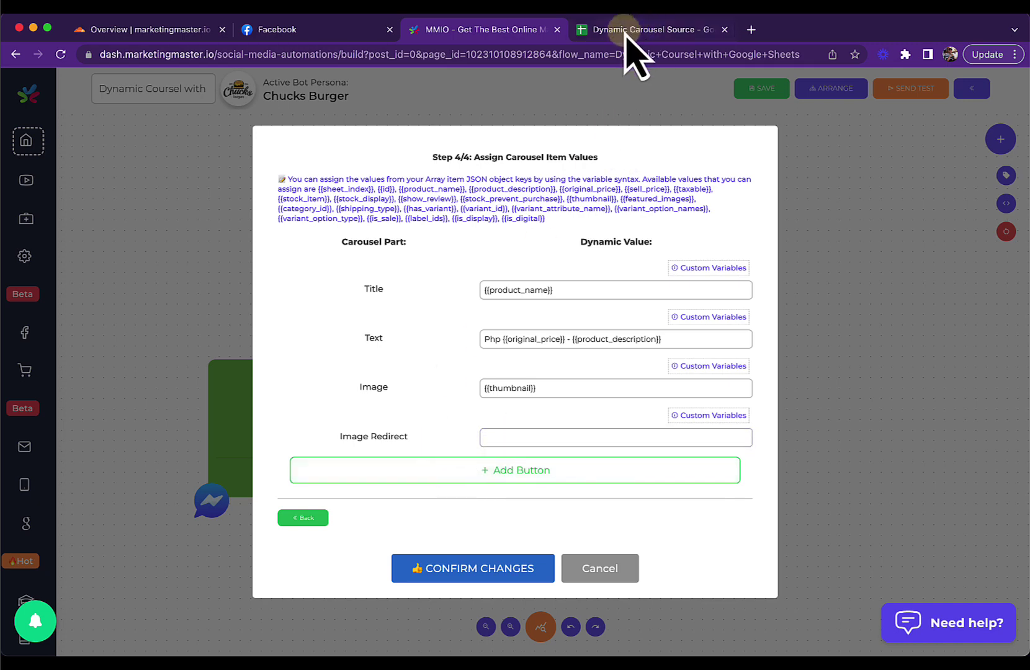
{"action": "left_click", "coordinate": [515, 438]}
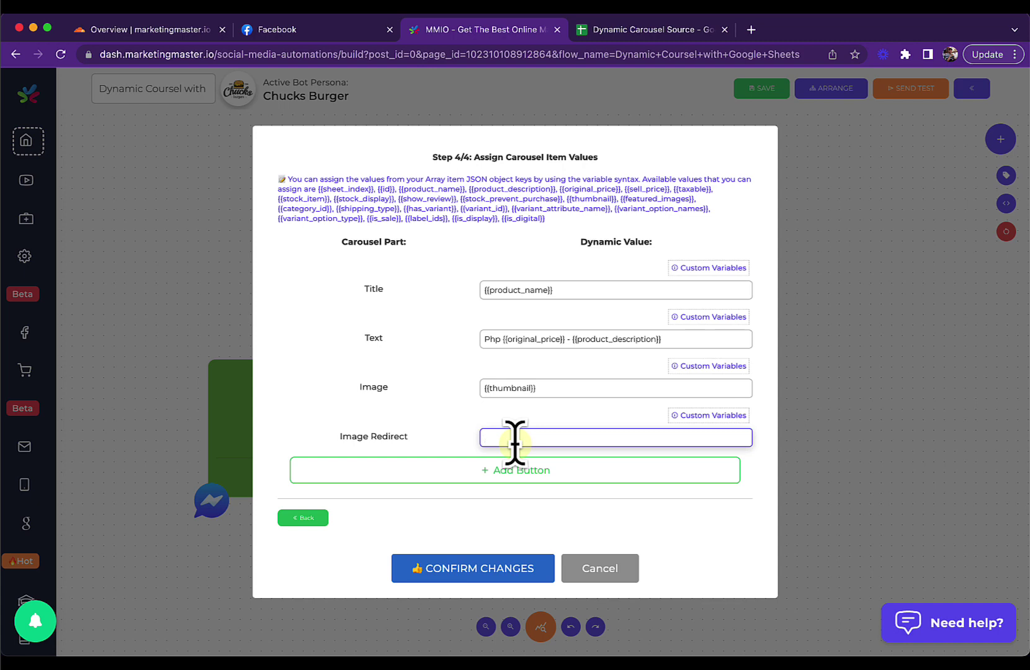
{"action": "left_click", "coordinate": [456, 450]}
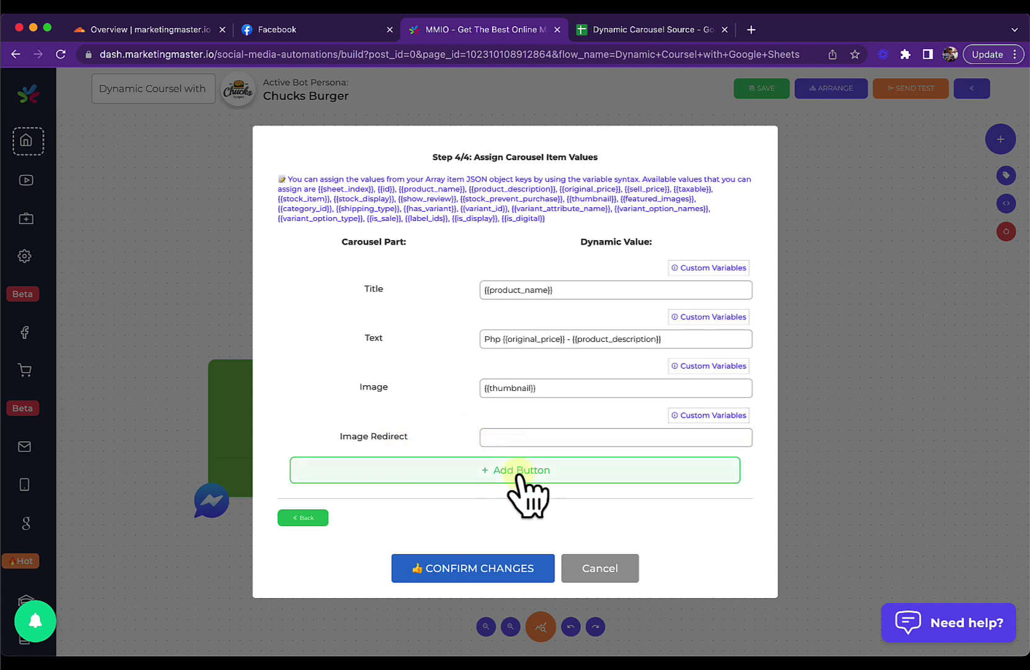
- Add a button to the carousel items with the text "Buy Now" and the button type Web URL
{"action": "left_click", "coordinate": [483, 472]}
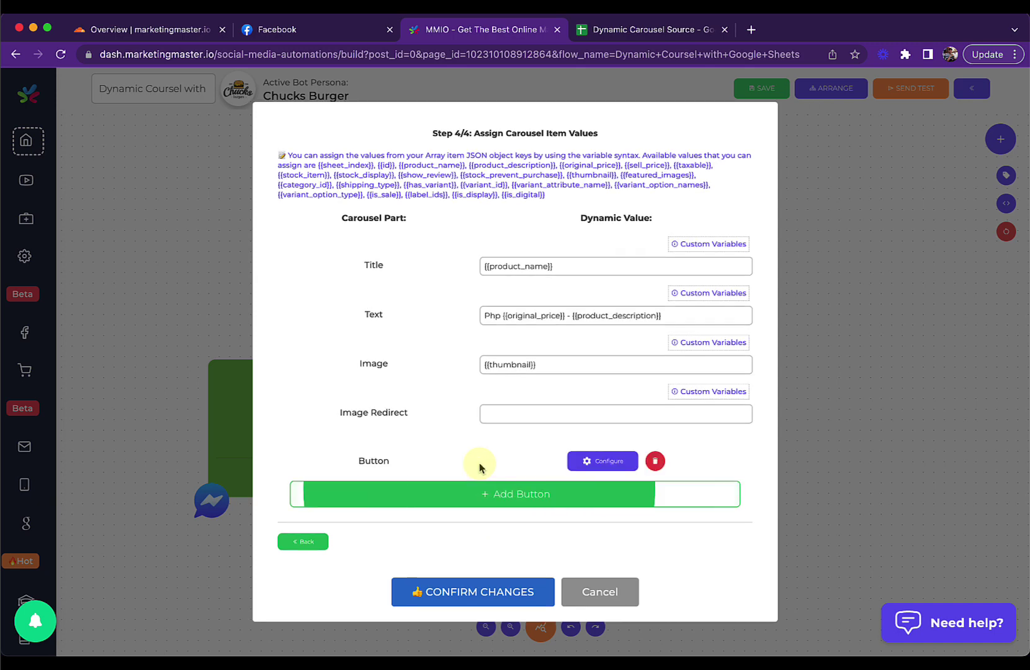
{"action": "left_click", "coordinate": [577, 467]}
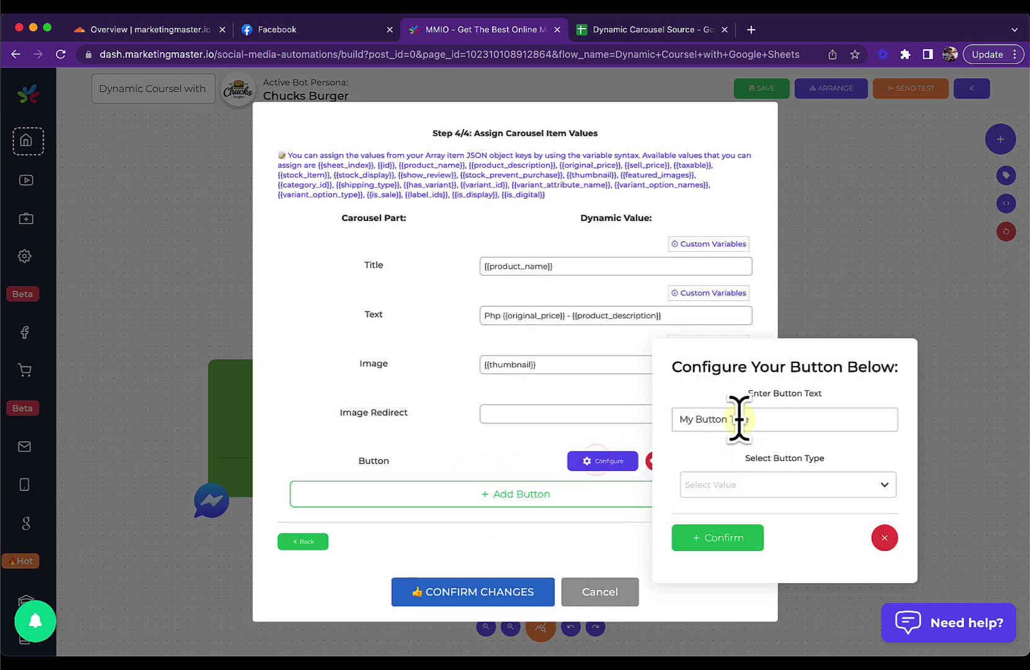
{"action": "left_click", "coordinate": [786, 419]}
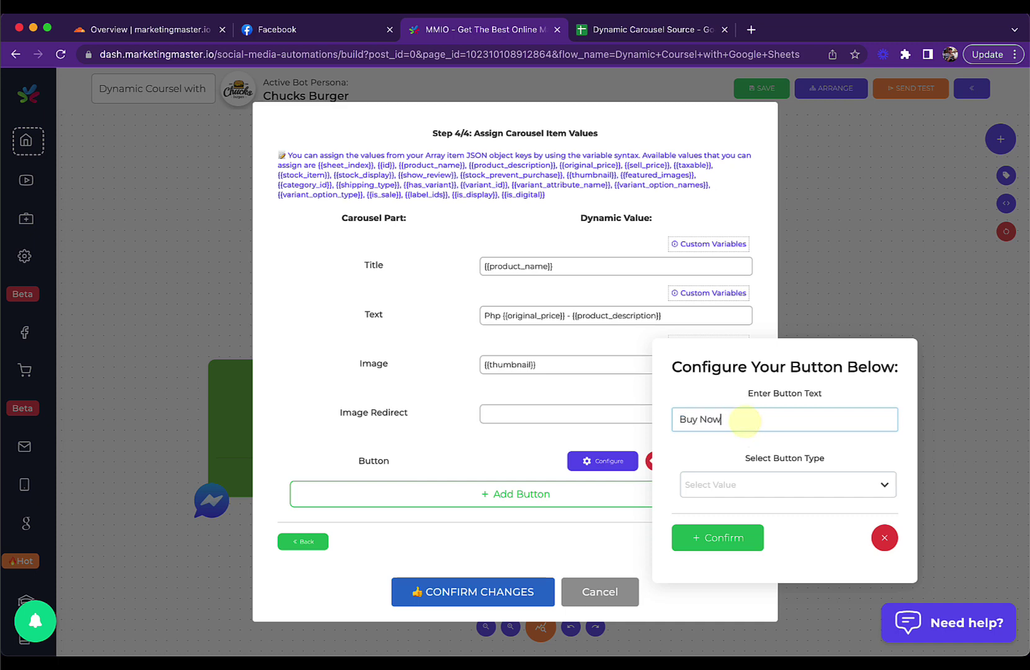
{"action": "left_click", "coordinate": [780, 488]}
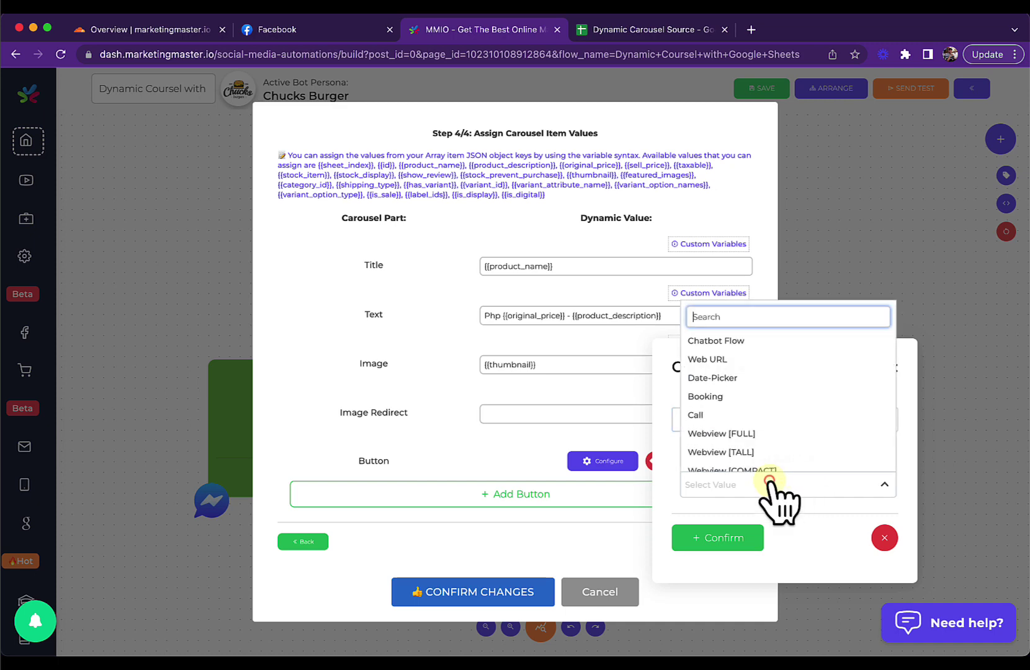
{"action": "left_click", "coordinate": [748, 361]}
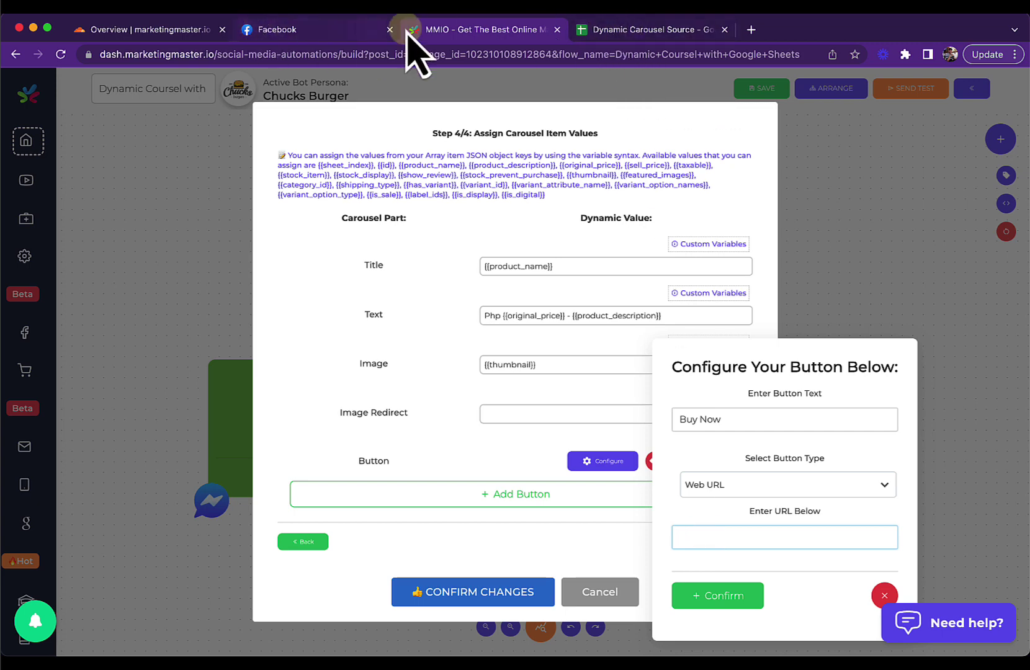
- Load dash.marketingmaster.io in a separate browser tab beside the flow editor and show the Ecommerce store page for Chucks Burger
{"action": "left_click", "coordinate": [751, 31]}
{"action": "type", "text": "dash"}
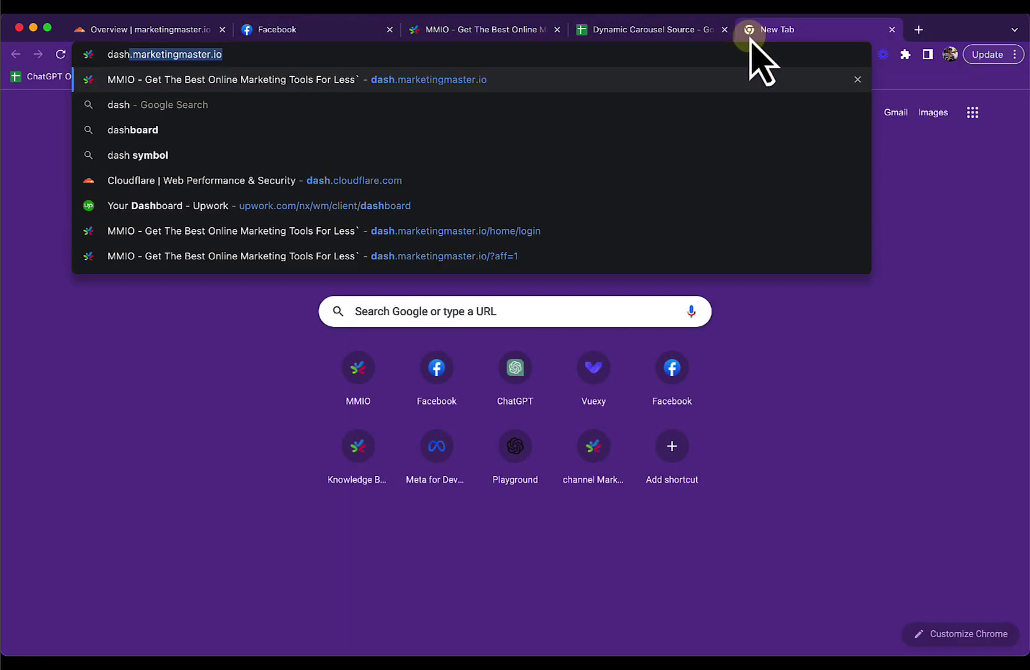
{"action": "key", "text": "Return"}
{"action": "left_click_drag", "start_coordinate": [750, 39], "coordinate": [445, 36]}
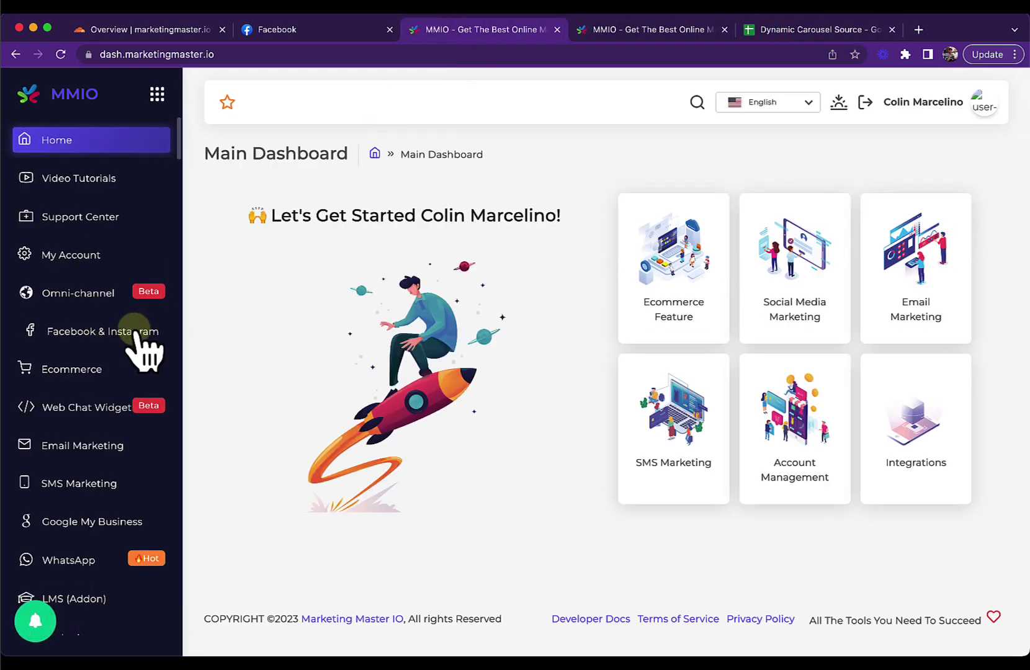
{"action": "left_click", "coordinate": [94, 371]}
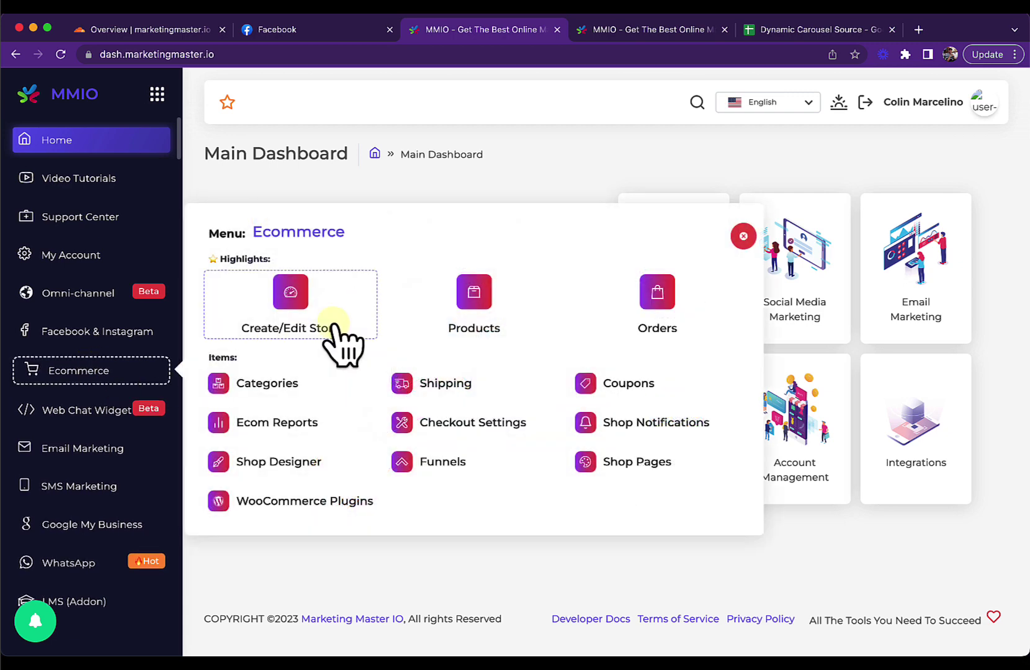
{"action": "left_click", "coordinate": [335, 324]}
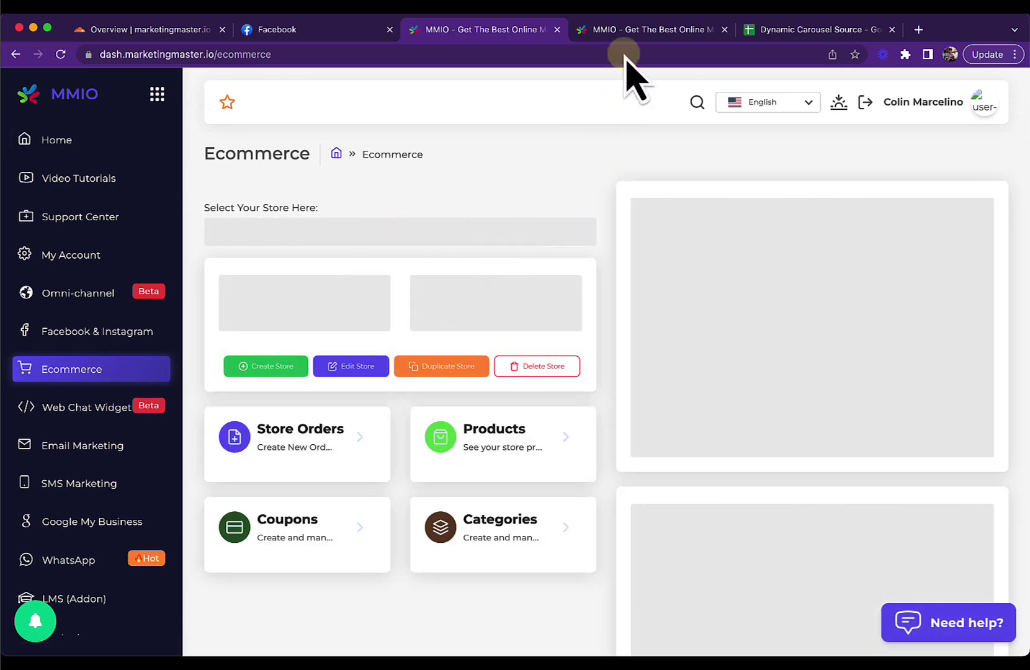
{"action": "left_click", "coordinate": [621, 30]}
{"action": "left_click", "coordinate": [515, 29]}
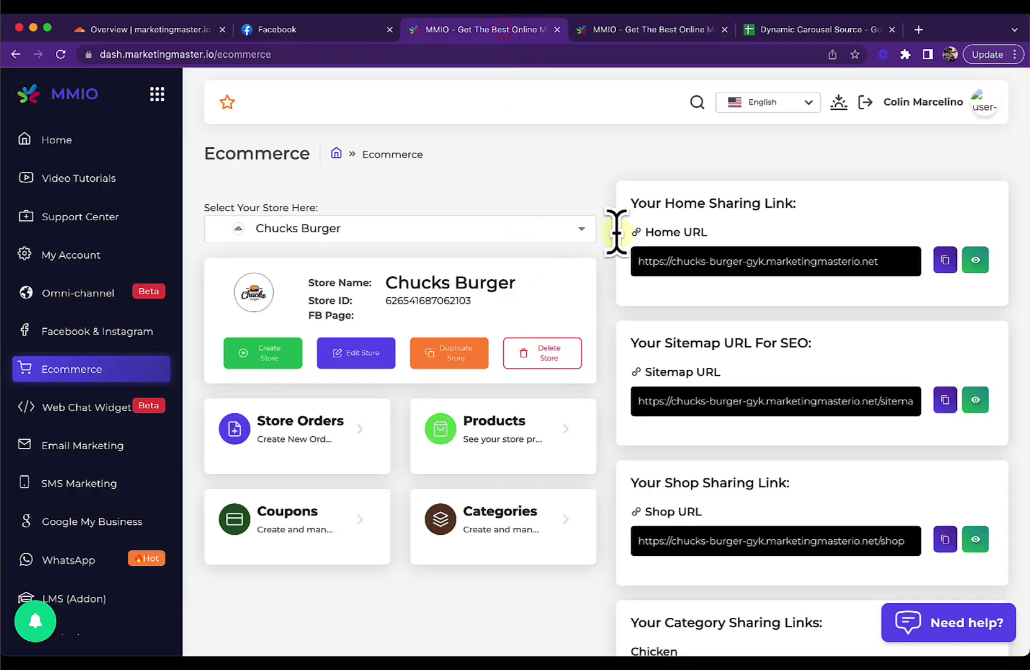
- Review the store's category and product sharing links, and copy the Ultimate GrillBurger product link
{"action": "scroll", "coordinate": [816, 405], "scroll_direction": "down", "scroll_amount": 5}
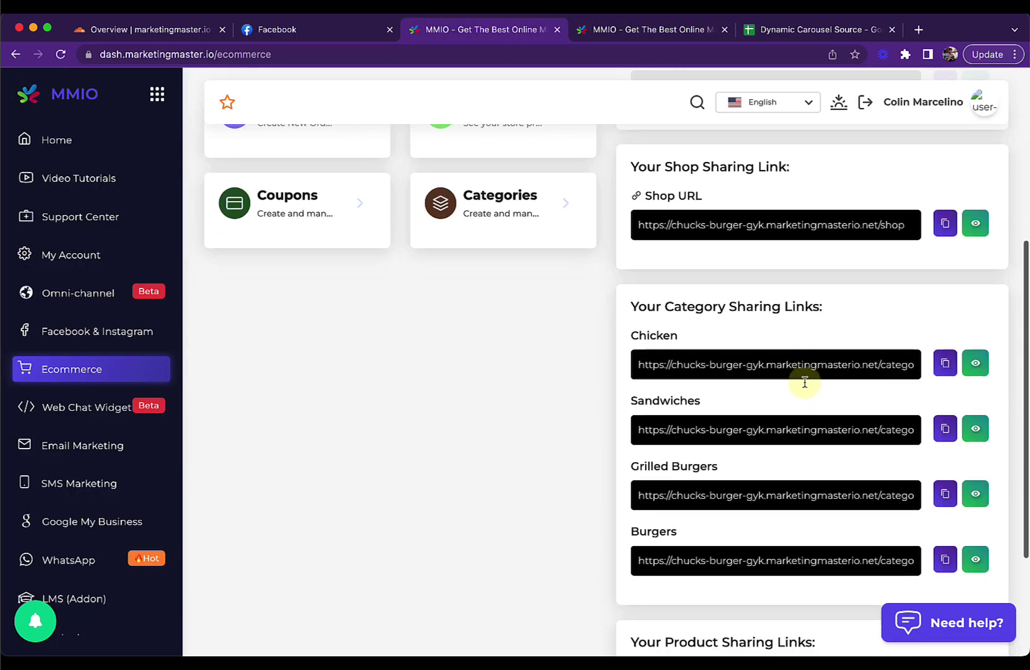
{"action": "scroll", "coordinate": [827, 363], "scroll_direction": "right", "scroll_amount": 3}
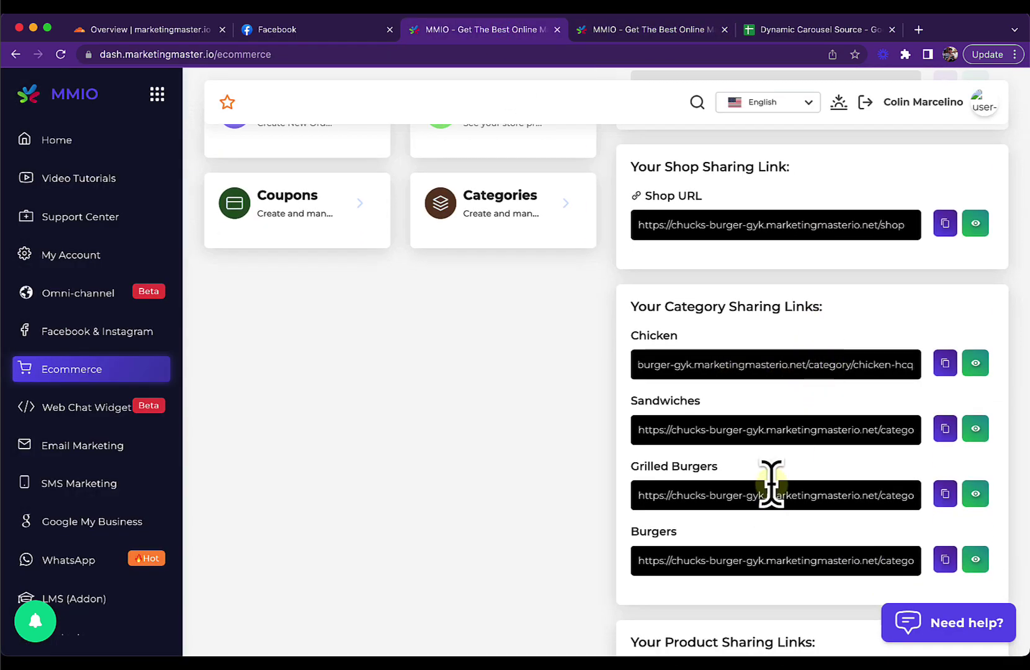
{"action": "scroll", "coordinate": [791, 490], "scroll_direction": "down", "scroll_amount": 3}
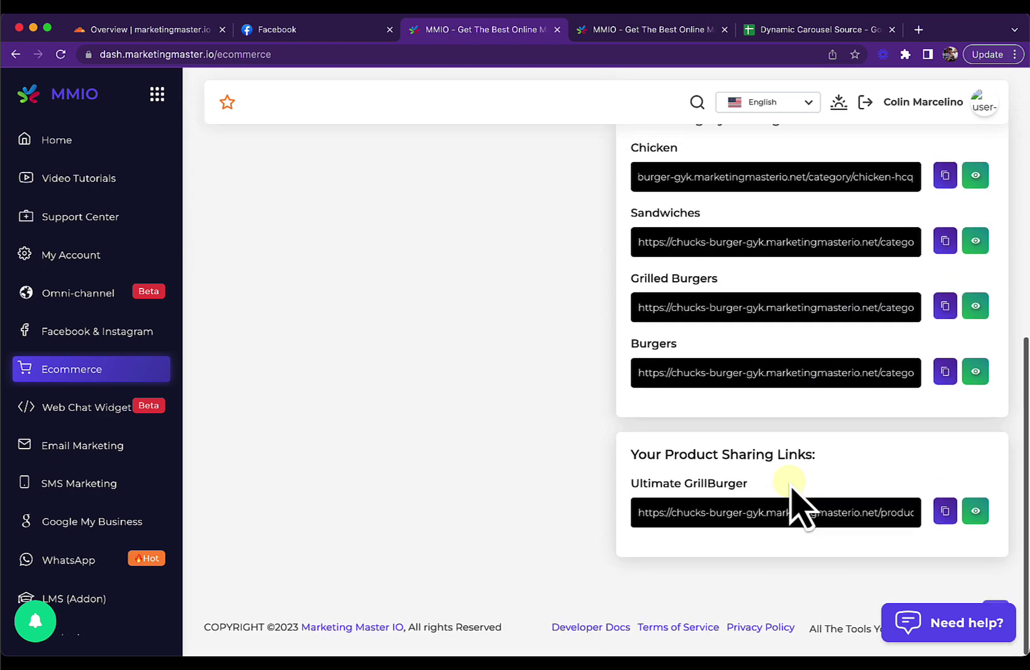
{"action": "scroll", "coordinate": [804, 520], "scroll_direction": "right", "scroll_amount": 3}
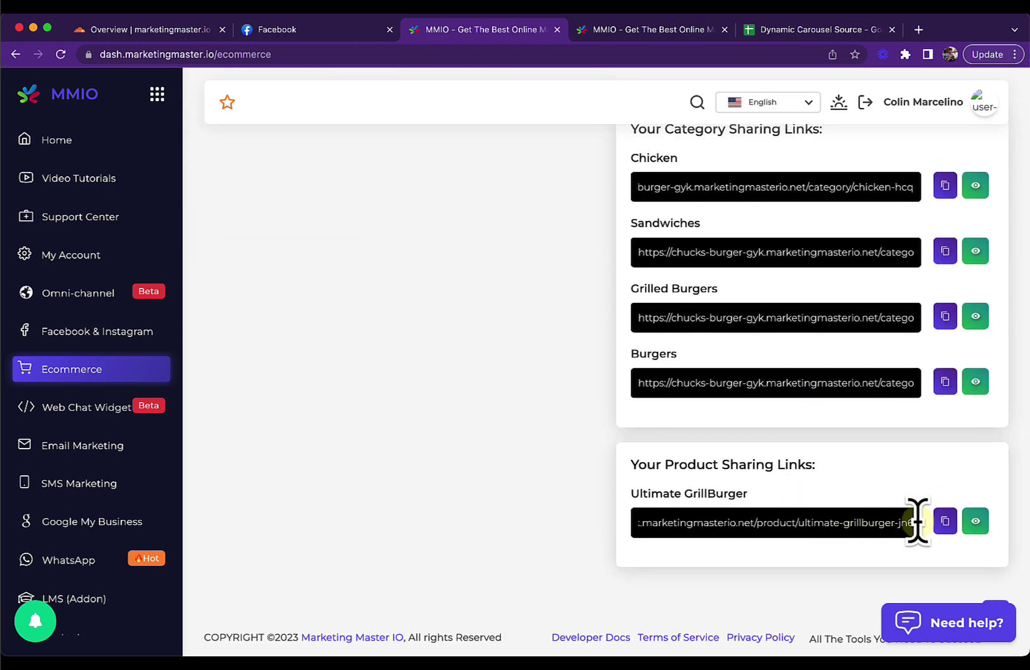
{"action": "left_click_drag", "start_coordinate": [917, 521], "coordinate": [736, 520]}
{"action": "left_click", "coordinate": [717, 525]}
{"action": "scroll", "coordinate": [683, 521], "scroll_direction": "left", "scroll_amount": 5}
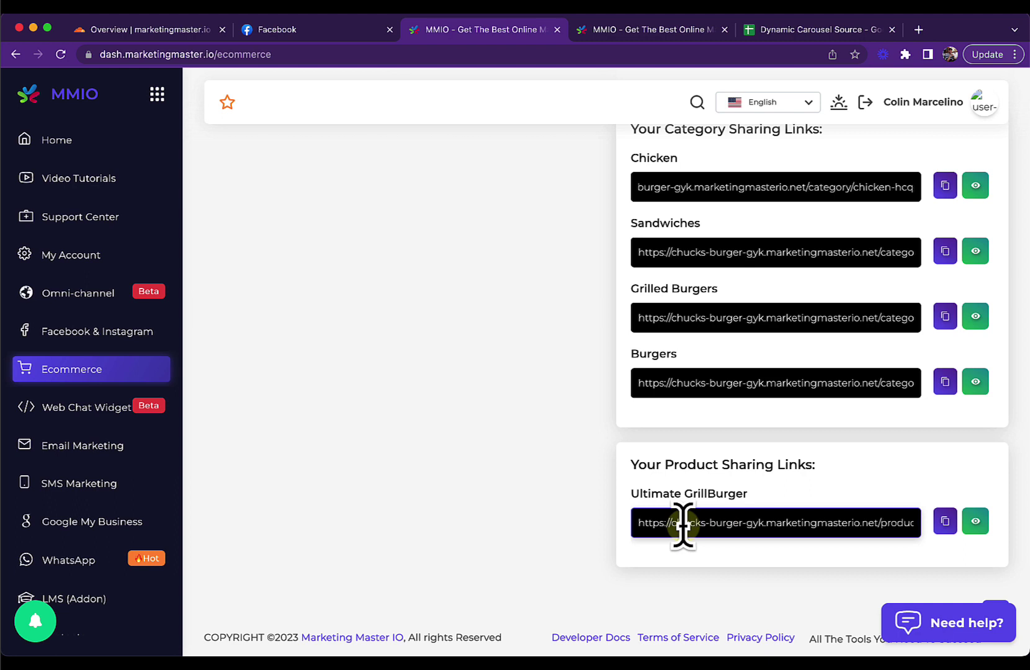
{"action": "scroll", "coordinate": [782, 522], "scroll_direction": "right", "scroll_amount": 5}
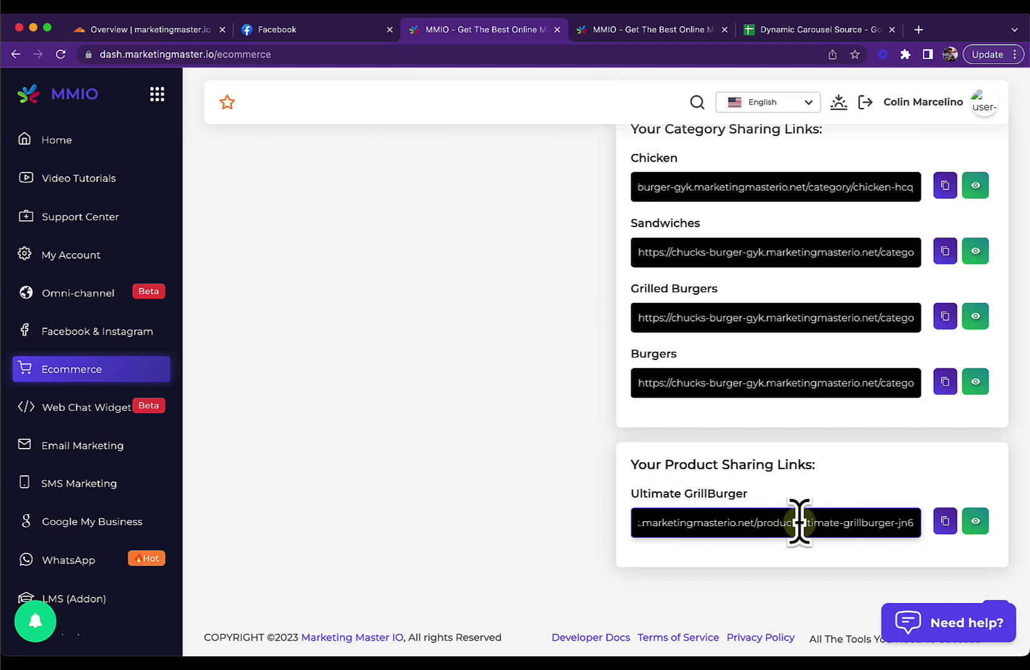
{"action": "left_click_drag", "start_coordinate": [799, 523], "coordinate": [621, 546]}
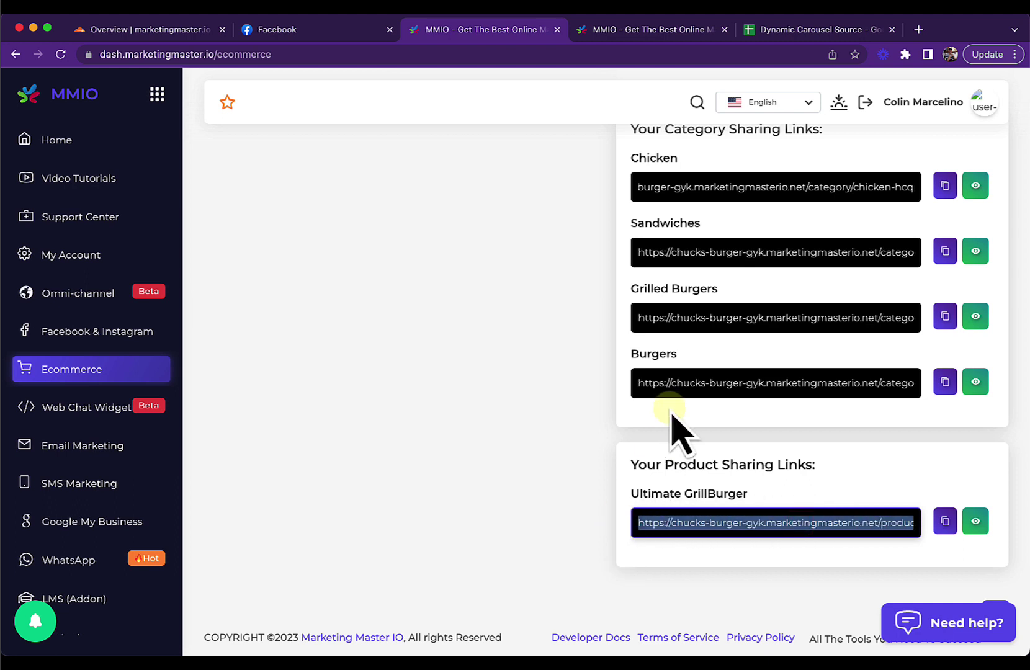
- Return to the flow editor and paste the product link as the Buy Now button's URL, trimmed to end at "/product/"
{"action": "left_click", "coordinate": [658, 31]}
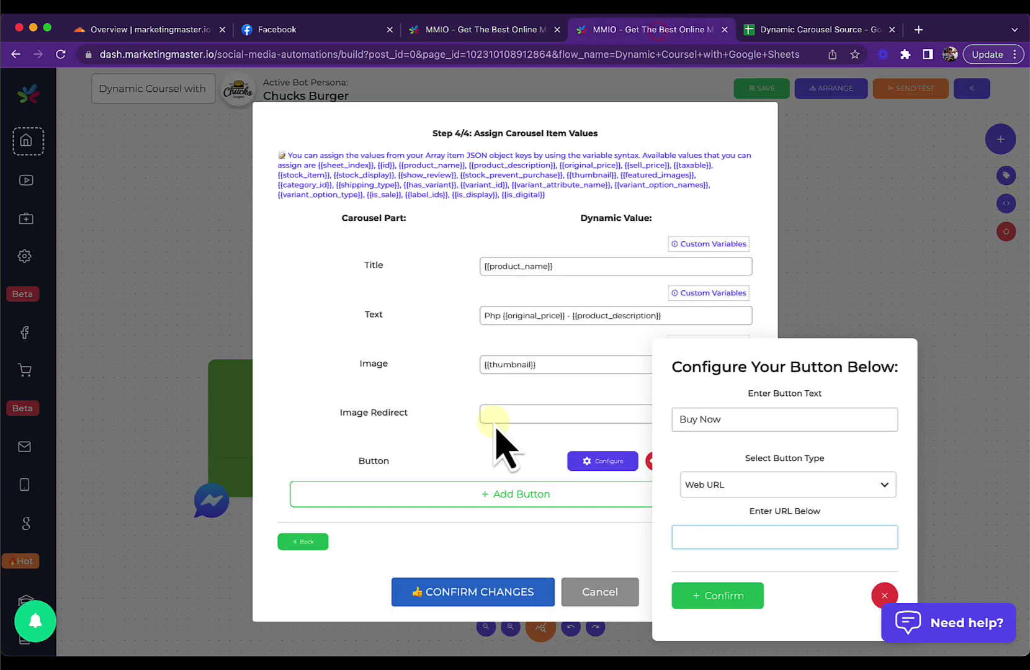
{"action": "left_click", "coordinate": [480, 467]}
{"action": "left_click", "coordinate": [703, 539]}
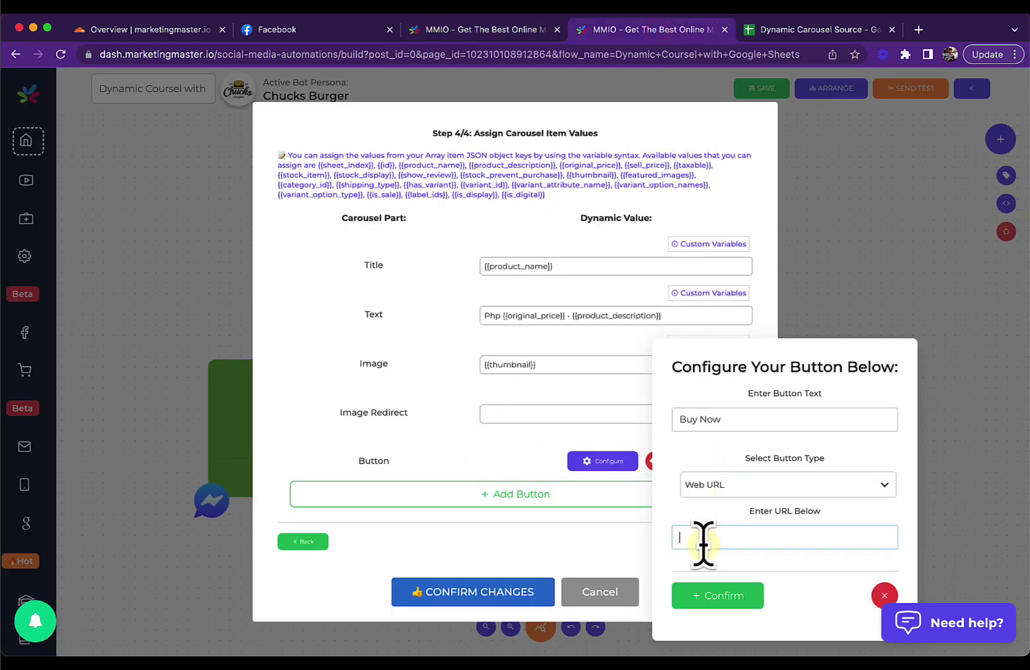
{"action": "key", "text": "super+v"}
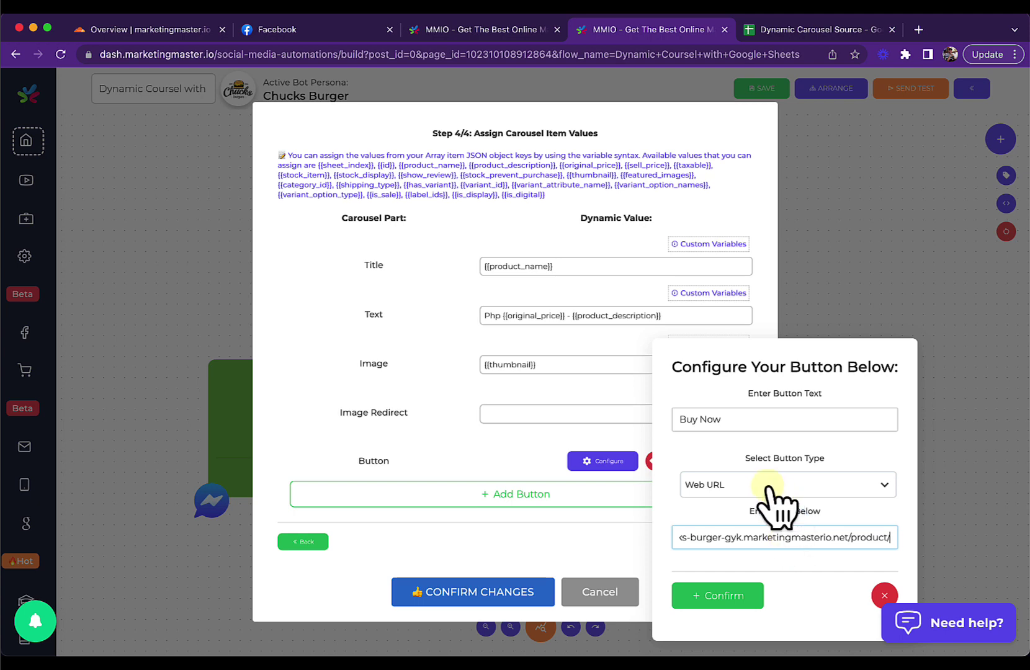
- Append the {{id}} variable to the Buy Now button's URL, and confirm the button and carousel item values
{"action": "left_click", "coordinate": [738, 487]}
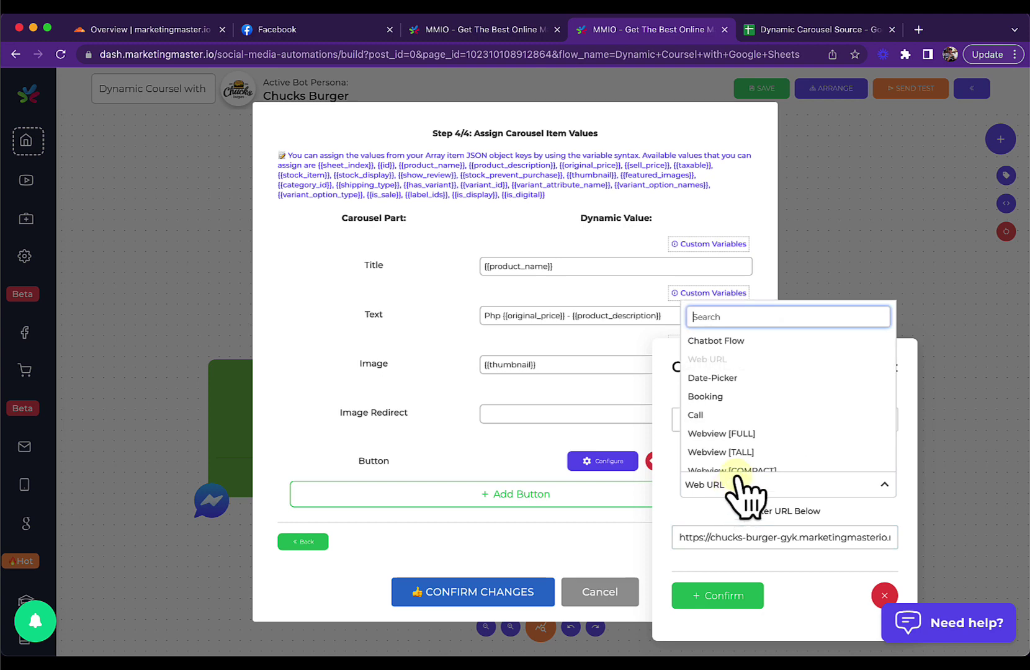
{"action": "left_click", "coordinate": [724, 500]}
{"action": "left_click", "coordinate": [816, 540]}
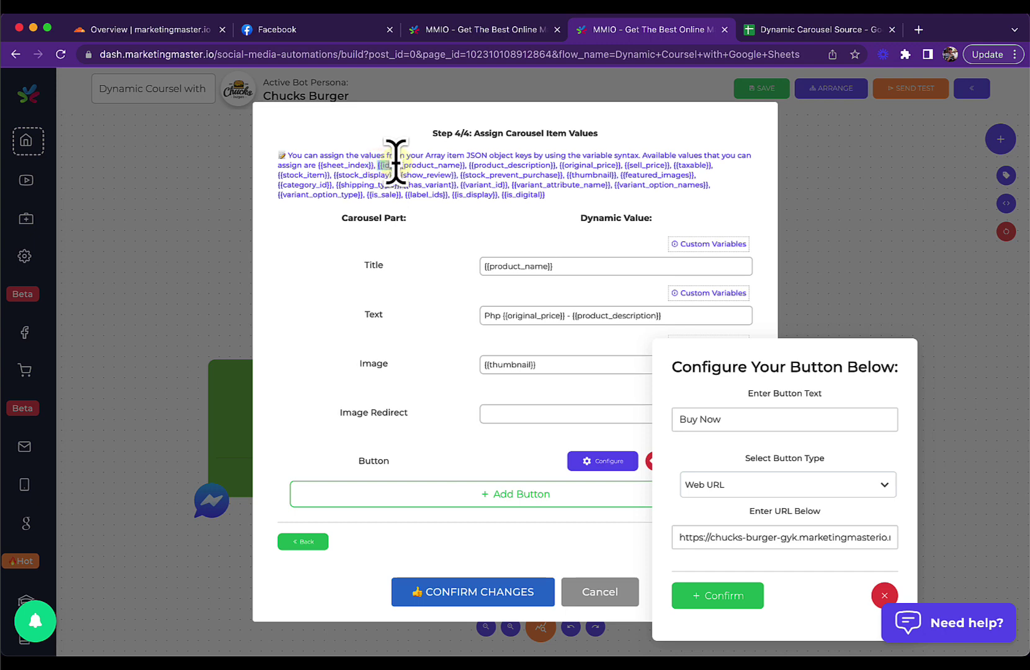
{"action": "left_click", "coordinate": [807, 537]}
{"action": "key", "text": "End"}
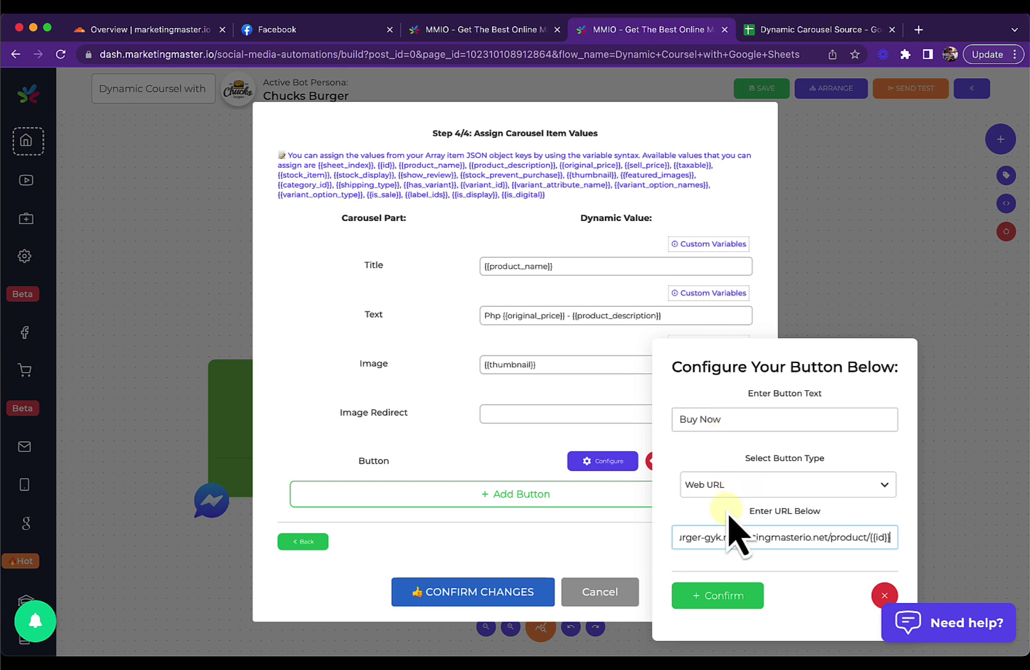
{"action": "left_click", "coordinate": [711, 593]}
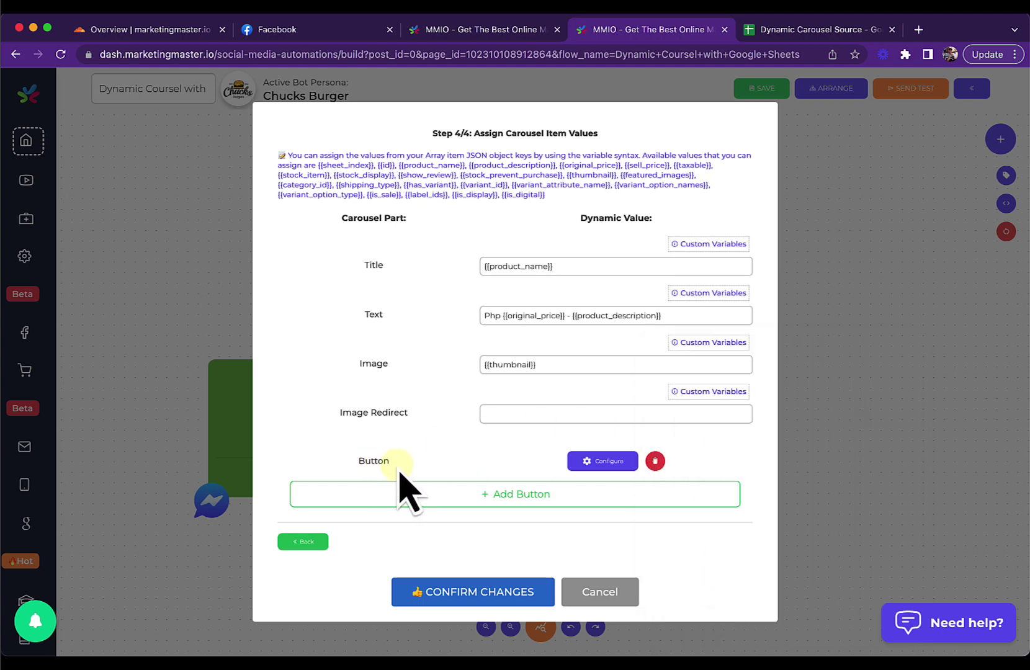
{"action": "left_click", "coordinate": [453, 593]}
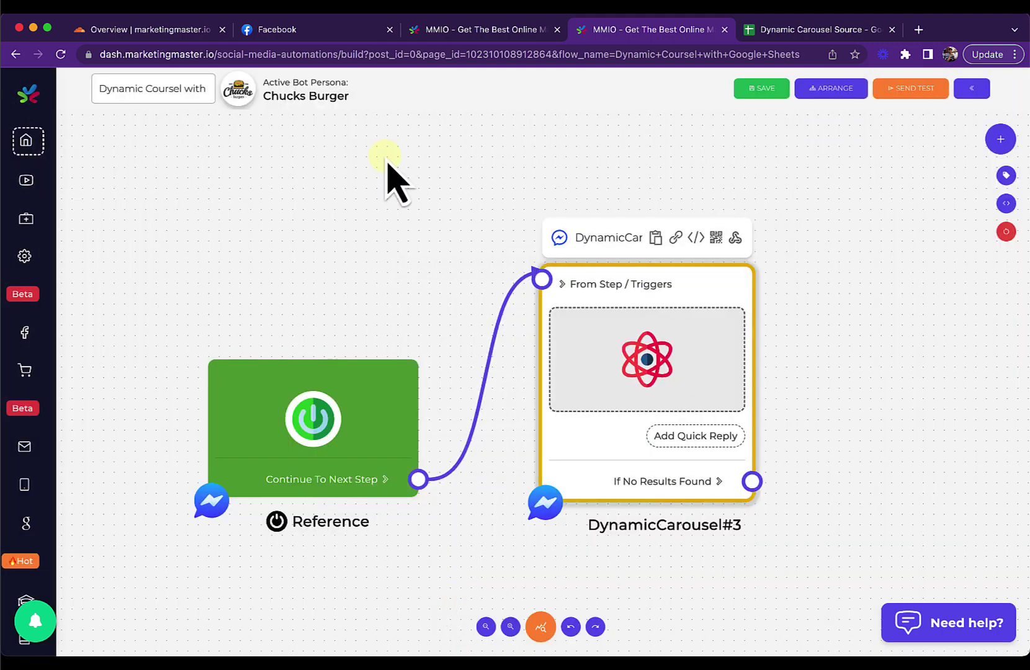
{"action": "left_click", "coordinate": [383, 200]}
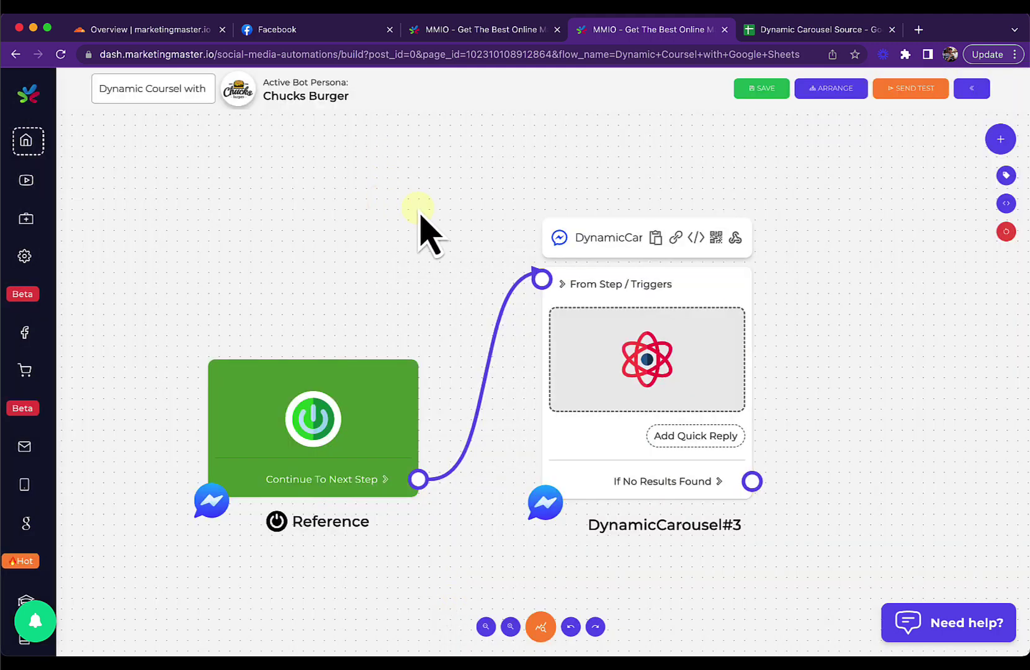
- Add a Triggers element above the Reference block and connect it to the dynamic carousel's From Step / Triggers input
{"action": "right_click", "coordinate": [396, 204]}
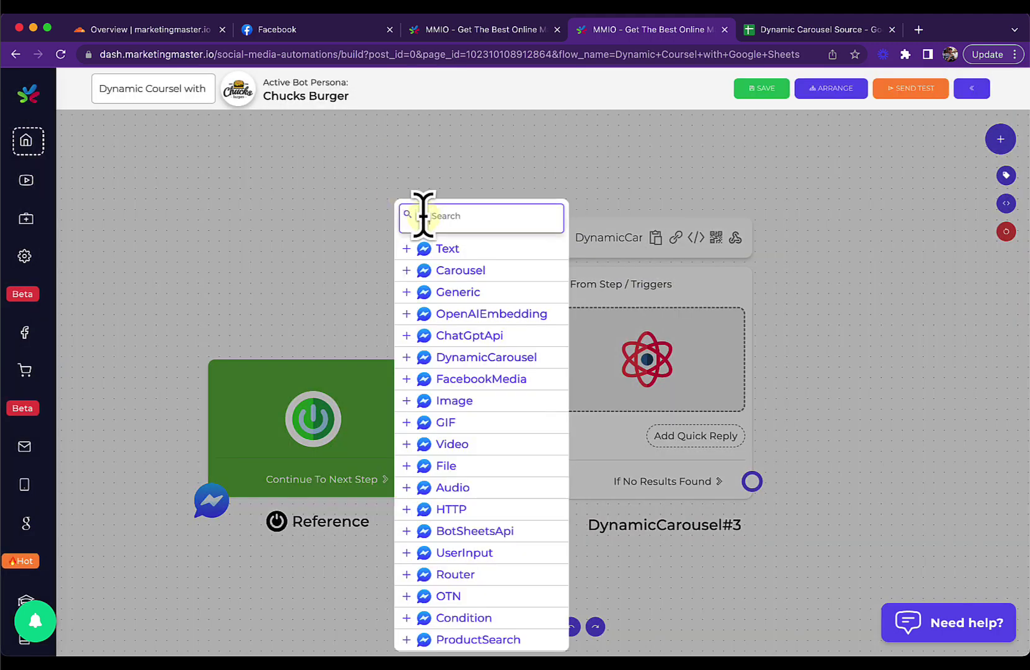
{"action": "type", "text": "tri"}
{"action": "left_click", "coordinate": [463, 250]}
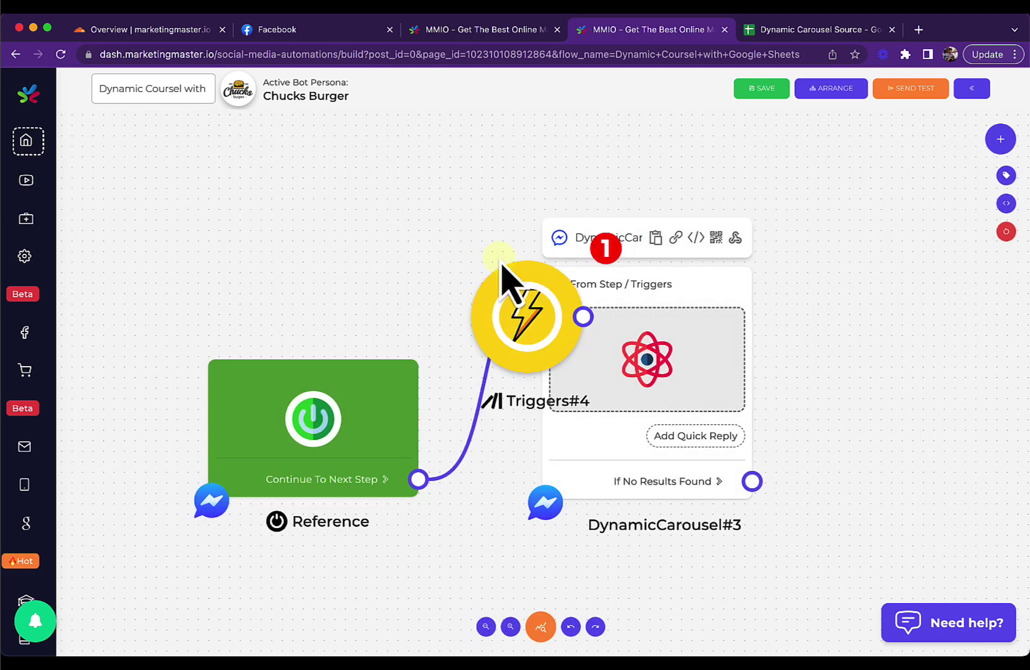
{"action": "left_click_drag", "start_coordinate": [502, 279], "coordinate": [543, 281]}
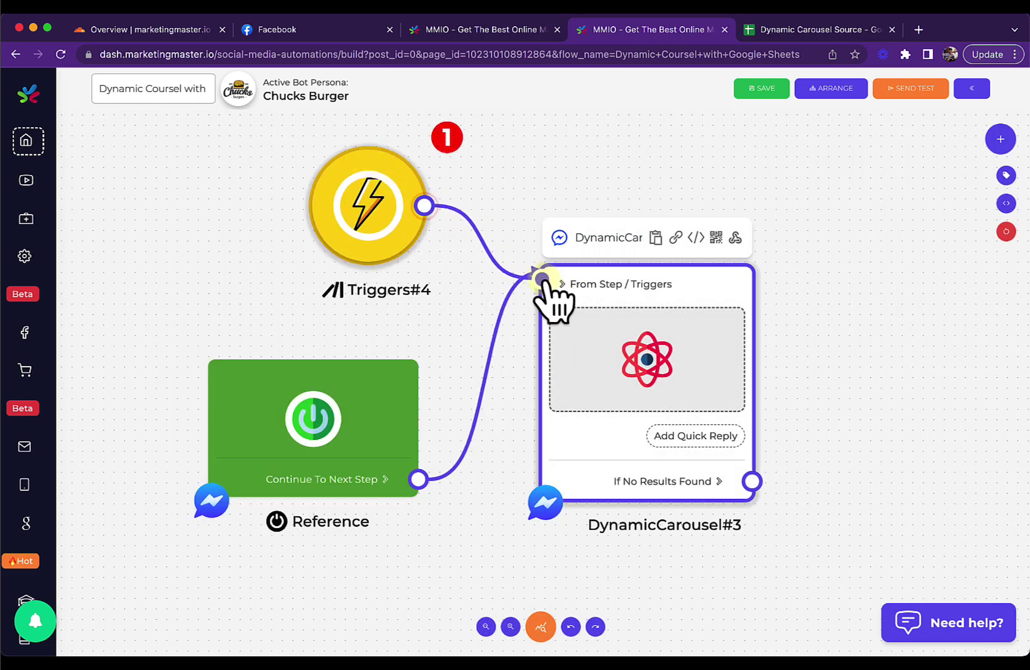
- Configure the trigger as a Keyword trigger with "~>dynamic-sheet" and Strict matching
{"action": "left_click", "coordinate": [375, 224]}
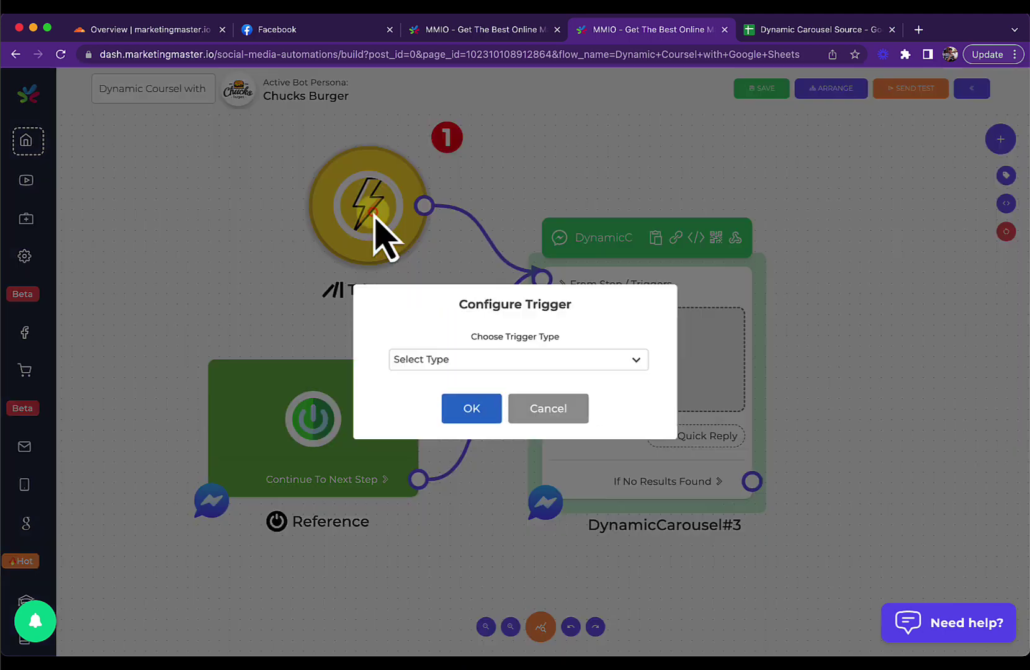
{"action": "left_click", "coordinate": [433, 360]}
{"action": "left_click", "coordinate": [432, 408]}
{"action": "left_click", "coordinate": [426, 368]}
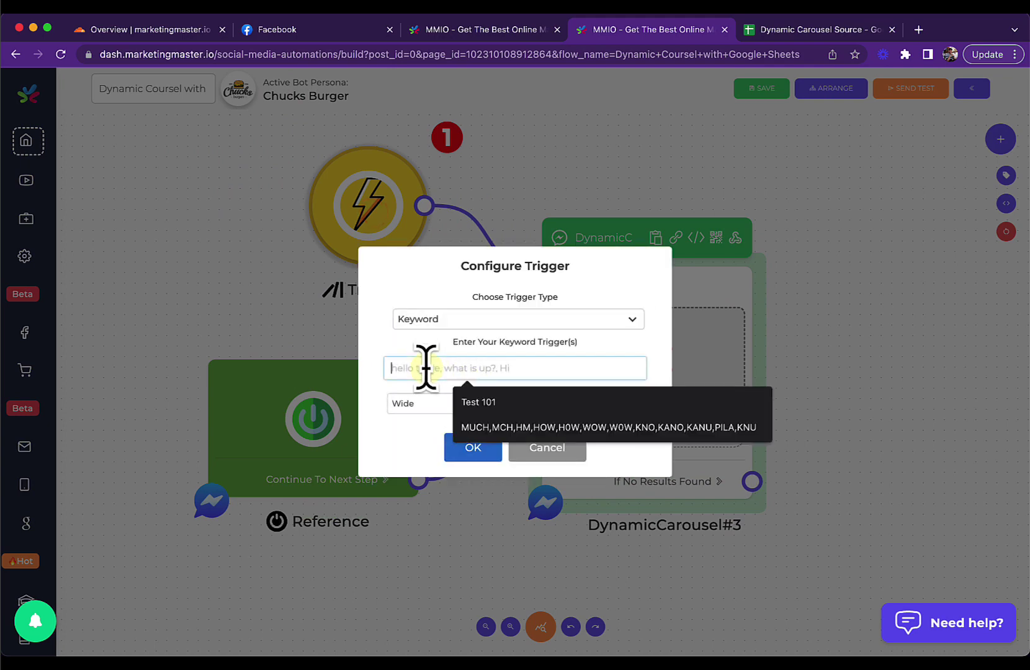
{"action": "type", "text": "~>dynamic-sheet"}
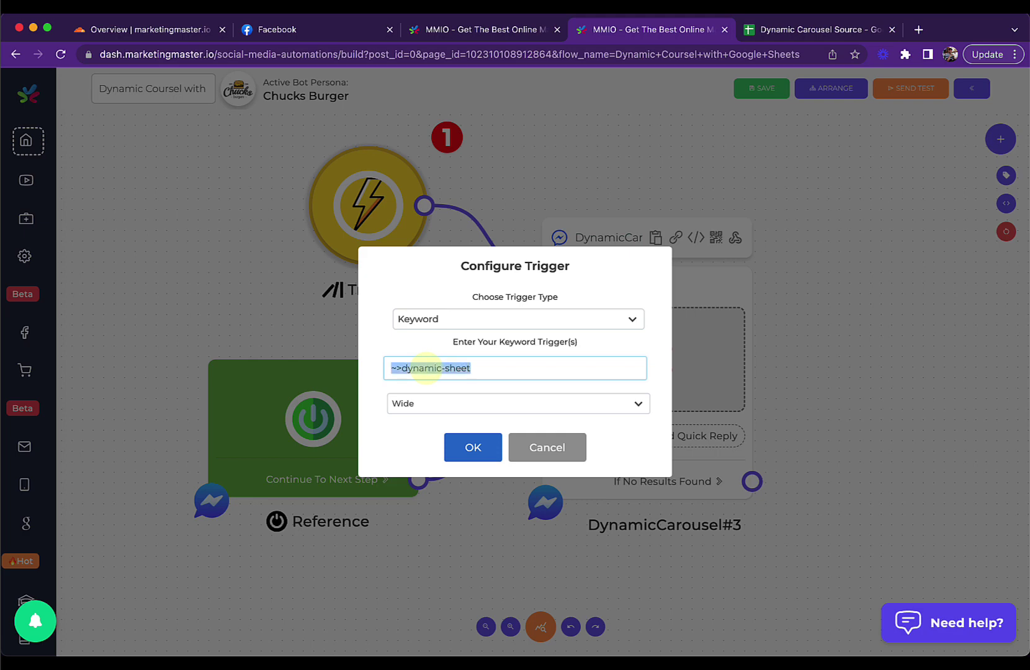
{"action": "left_click", "coordinate": [428, 403]}
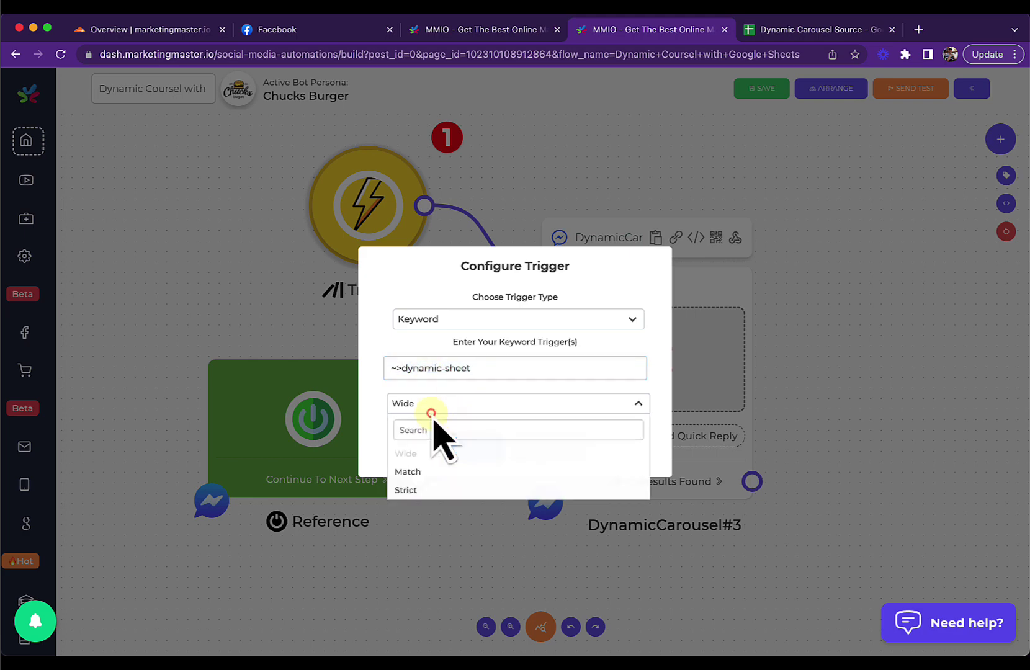
{"action": "left_click", "coordinate": [423, 490]}
{"action": "left_click", "coordinate": [472, 448]}
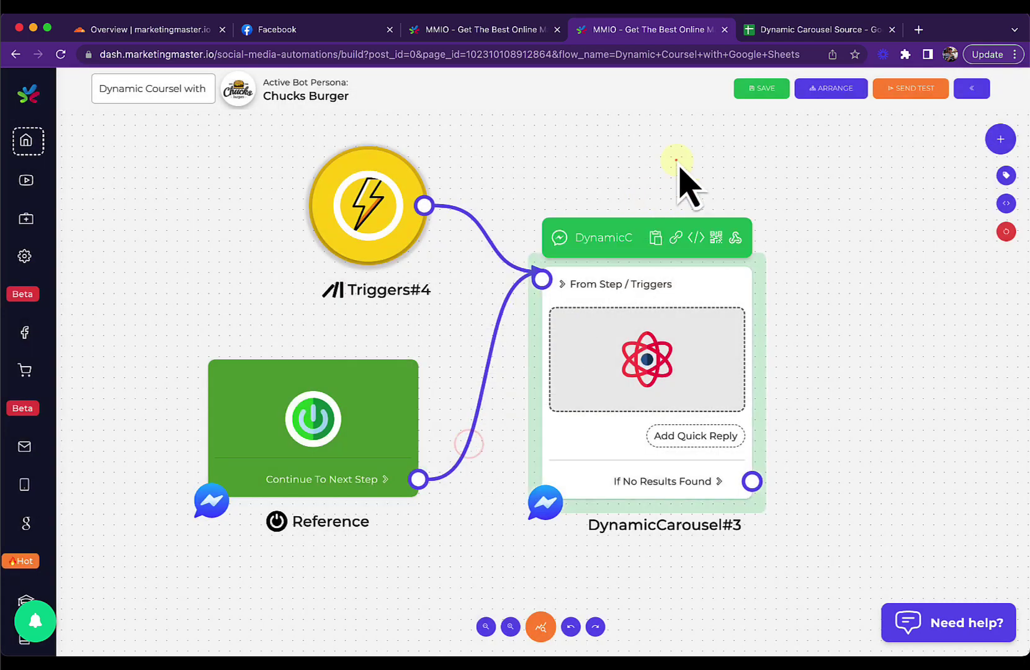
- Save the flow and launch its test in Messenger
{"action": "left_click_drag", "start_coordinate": [678, 163], "coordinate": [608, 173]}
{"action": "left_click", "coordinate": [765, 89]}
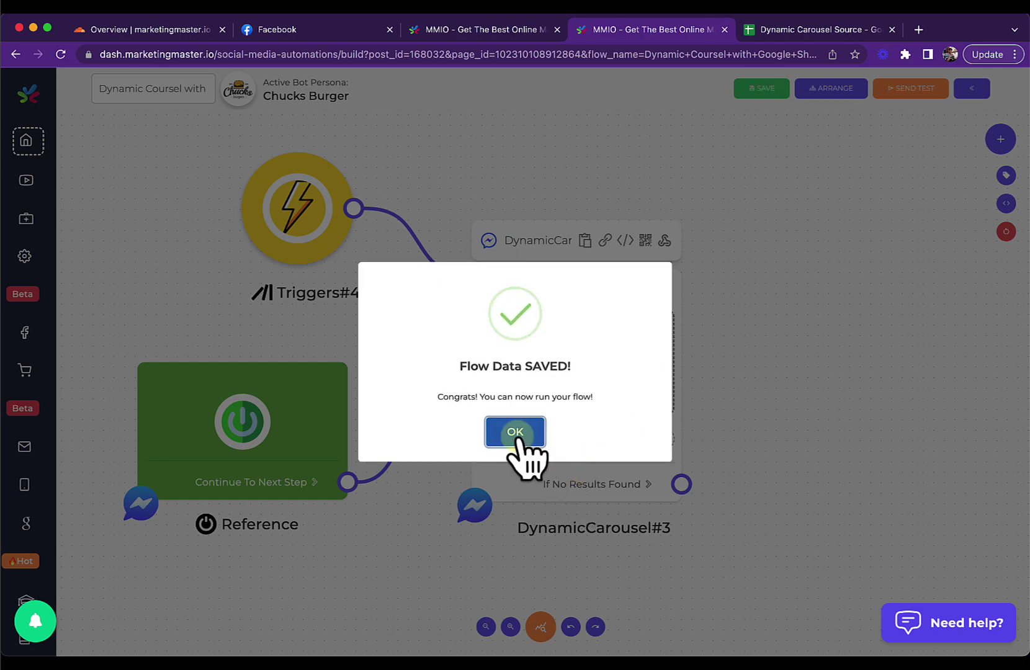
{"action": "left_click", "coordinate": [516, 433]}
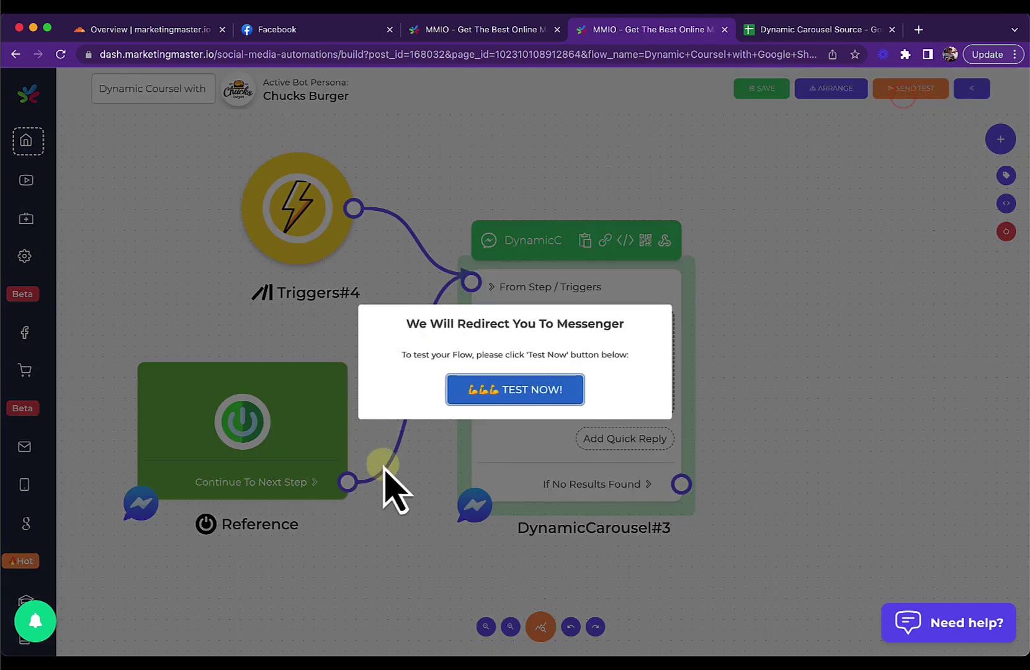
{"action": "left_click", "coordinate": [467, 391]}
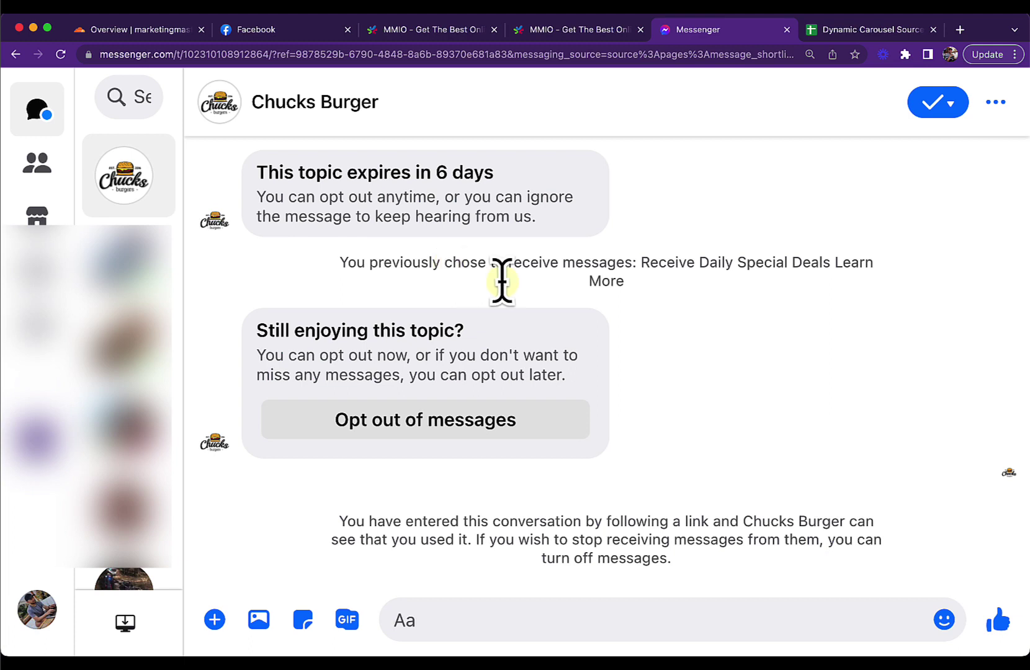
- Examine the first carousel card in the Chucks Burger conversation, including its image, title, text and button
{"action": "scroll", "coordinate": [593, 379], "scroll_direction": "up", "scroll_amount": 3}
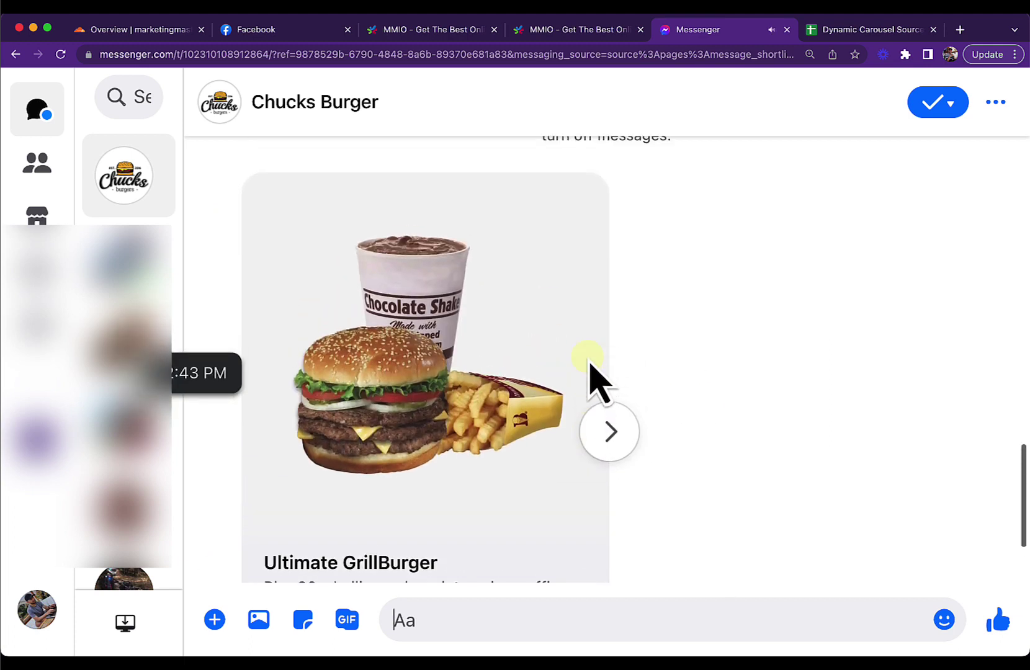
{"action": "scroll", "coordinate": [598, 375], "scroll_direction": "down", "scroll_amount": 3}
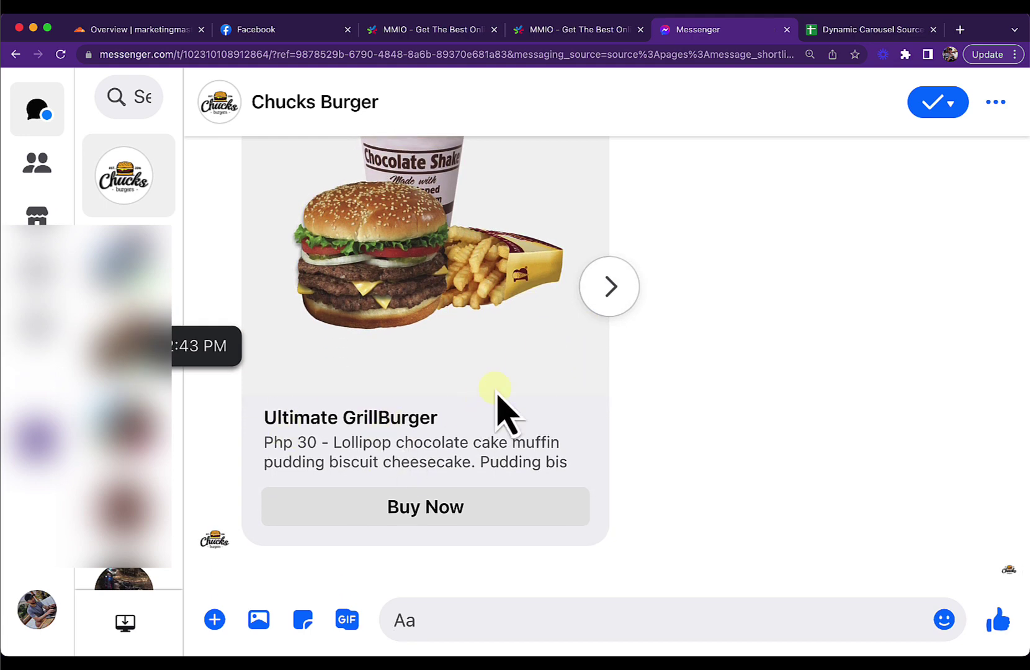
{"action": "scroll", "coordinate": [689, 280], "scroll_direction": "up", "scroll_amount": 2}
{"action": "scroll", "coordinate": [644, 297], "scroll_direction": "down", "scroll_amount": 1}
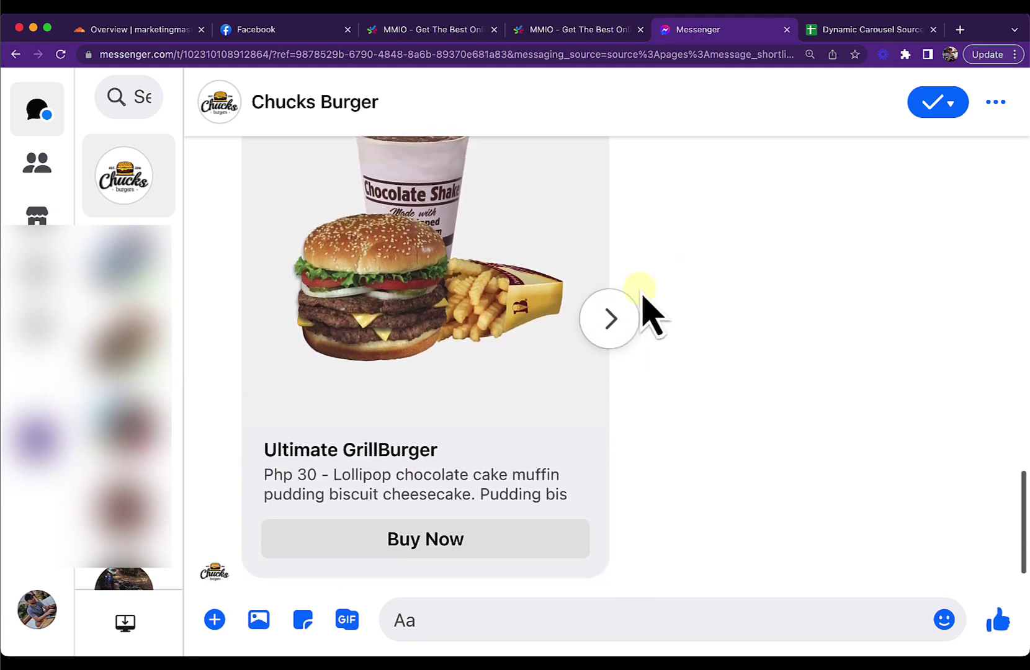
- Show the Taco Cake card, check its title, price and description, and return to the first carousel card
{"action": "left_click", "coordinate": [611, 318]}
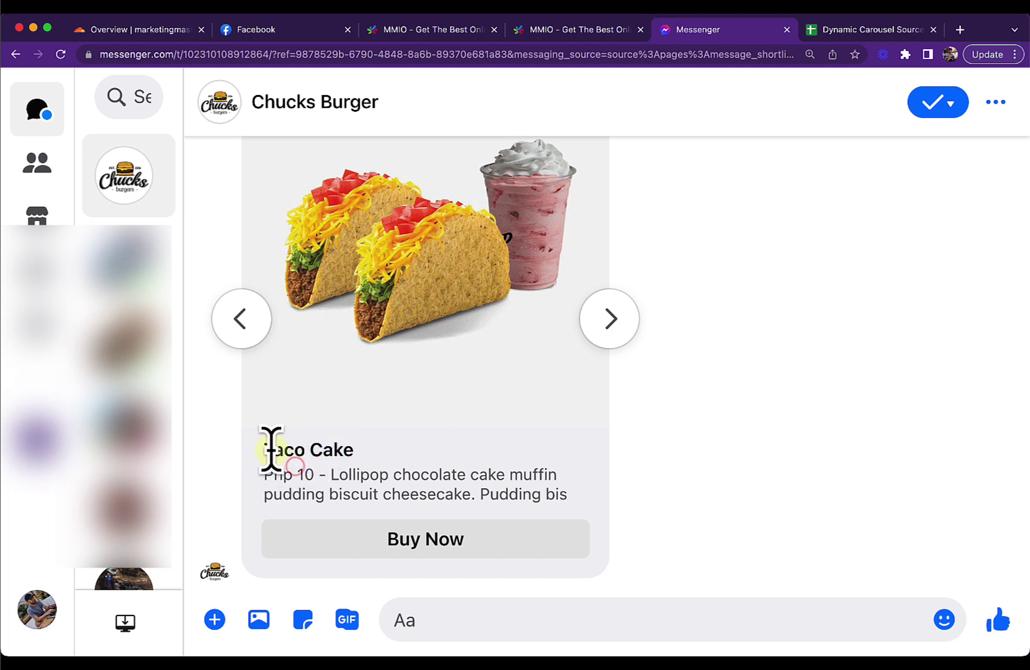
{"action": "left_click_drag", "start_coordinate": [267, 448], "coordinate": [368, 457]}
{"action": "left_click_drag", "start_coordinate": [269, 475], "coordinate": [315, 474]}
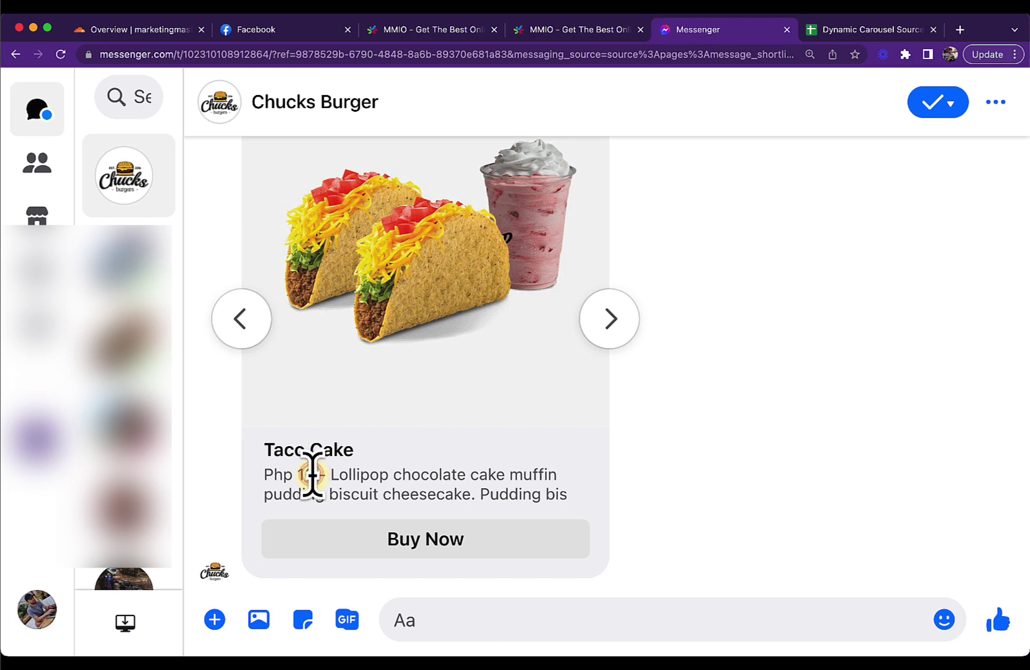
{"action": "triple_click", "coordinate": [312, 475]}
{"action": "left_click", "coordinate": [407, 478]}
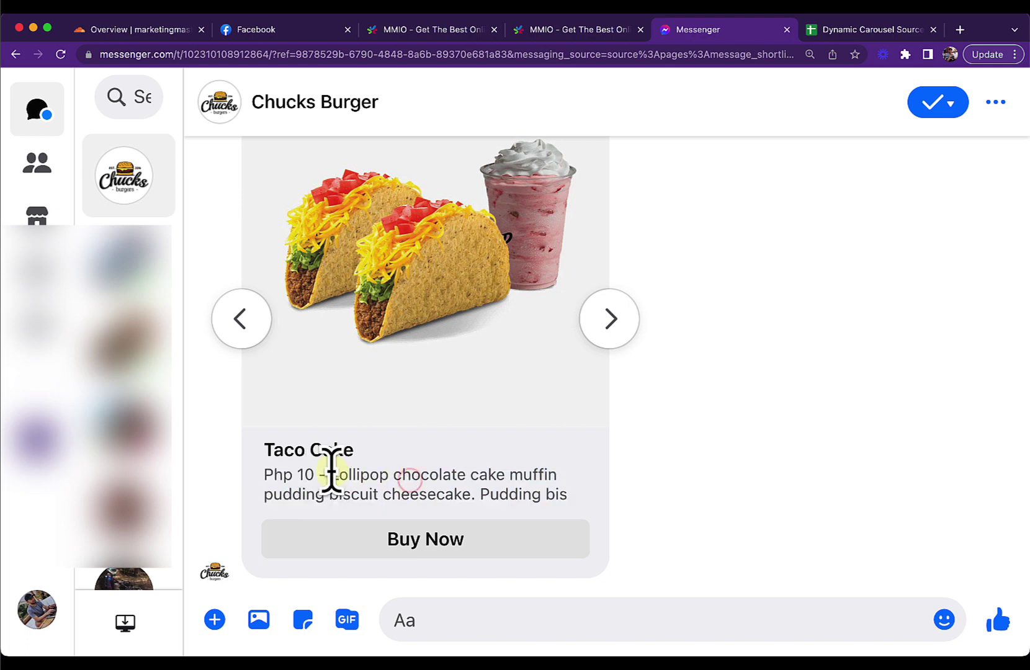
{"action": "left_click_drag", "start_coordinate": [332, 475], "coordinate": [579, 504]}
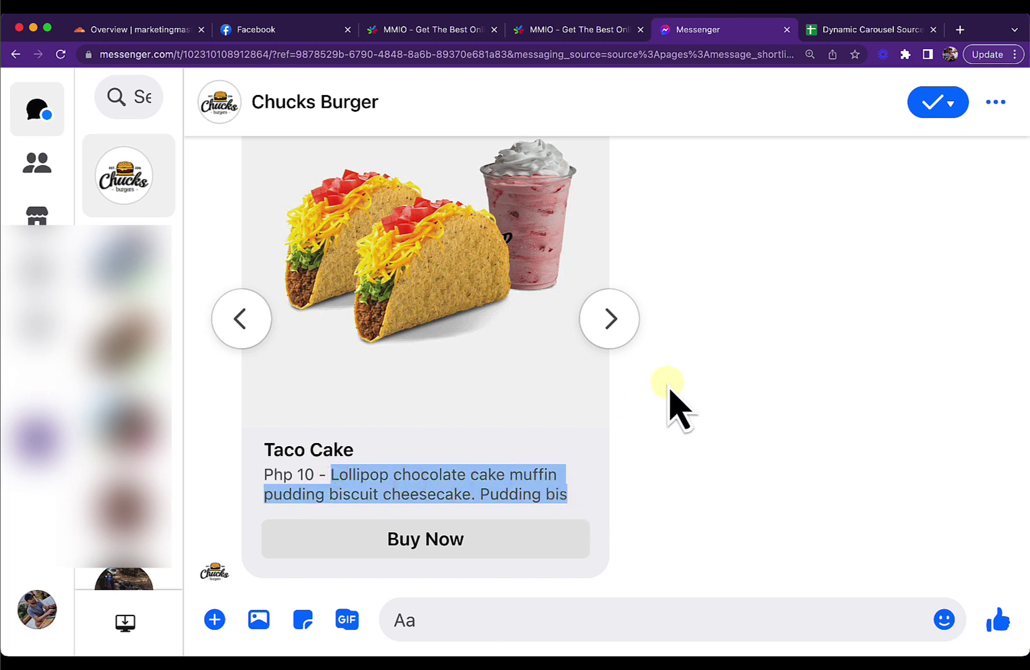
{"action": "left_click", "coordinate": [243, 319]}
{"action": "left_click", "coordinate": [243, 319]}
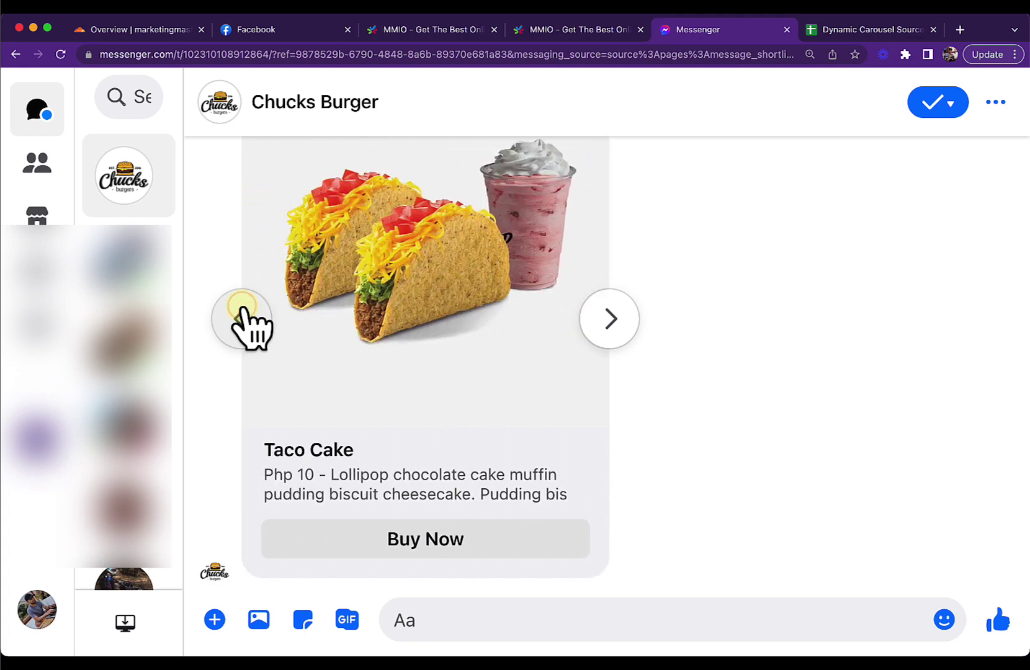
{"action": "left_click", "coordinate": [243, 319]}
{"action": "scroll", "coordinate": [643, 294], "scroll_direction": "up", "scroll_amount": 2}
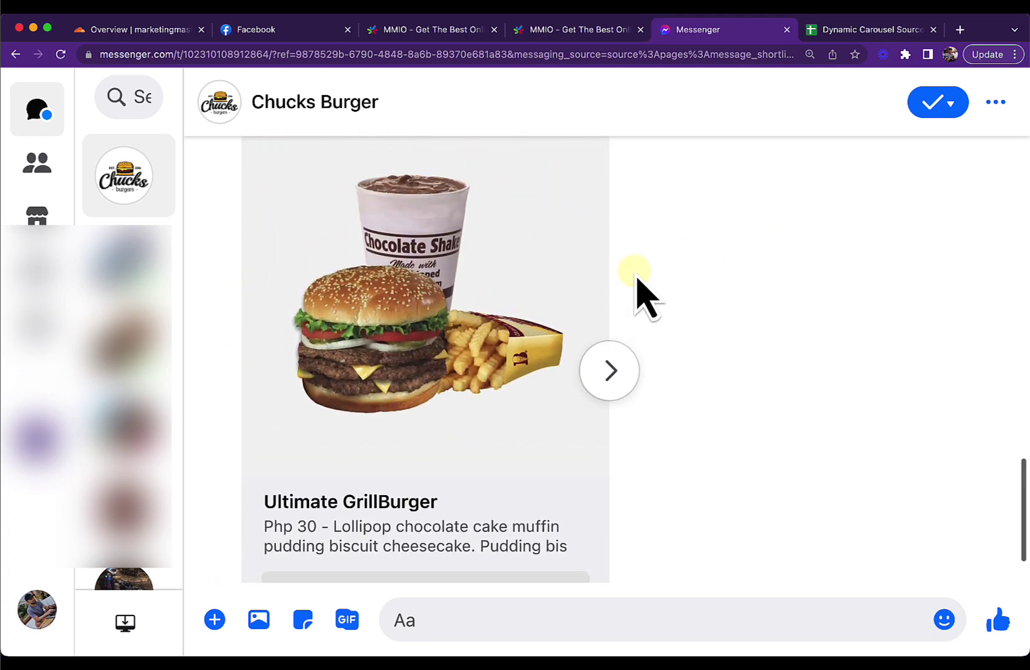
- Compare the carousel prices with the original_price column in the Dynamic Carousel Source sheet, and return to the Messenger conversation
{"action": "left_click", "coordinate": [847, 30]}
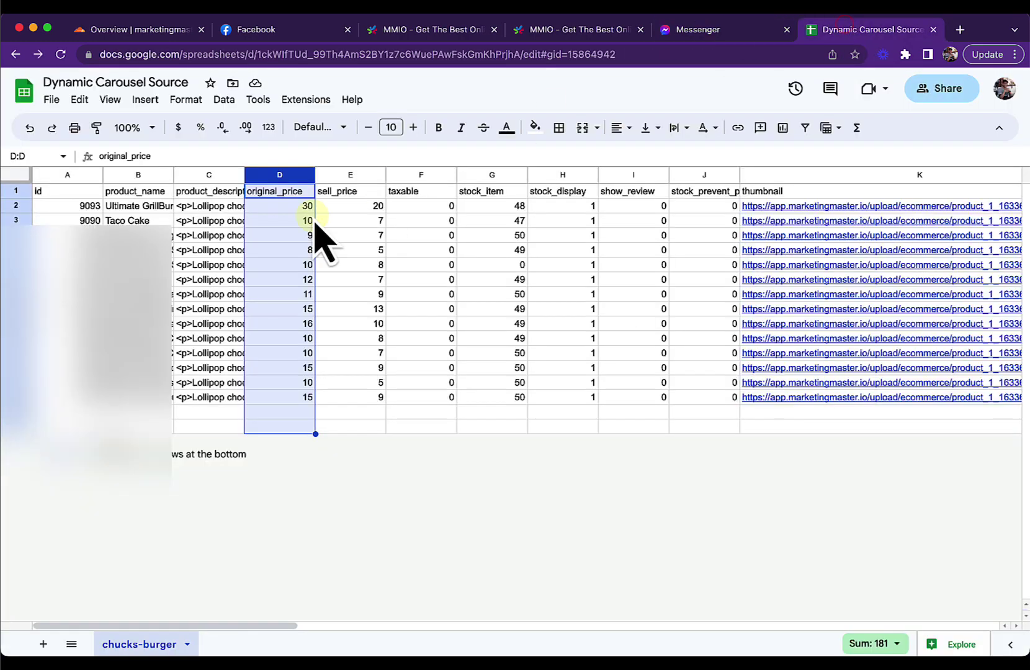
{"action": "left_click", "coordinate": [341, 281]}
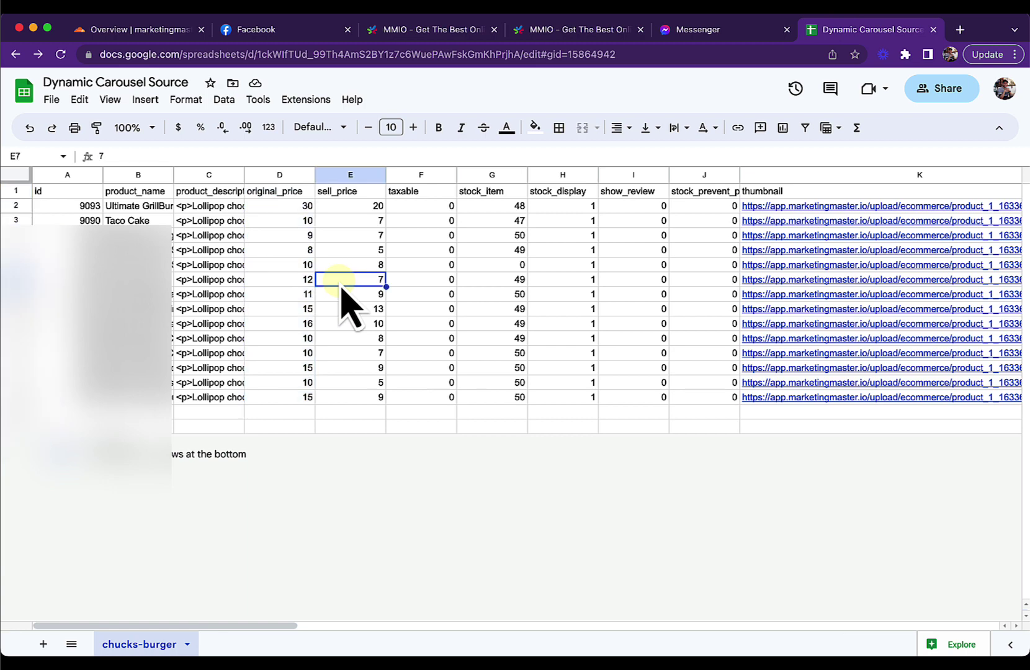
{"action": "left_click", "coordinate": [720, 29]}
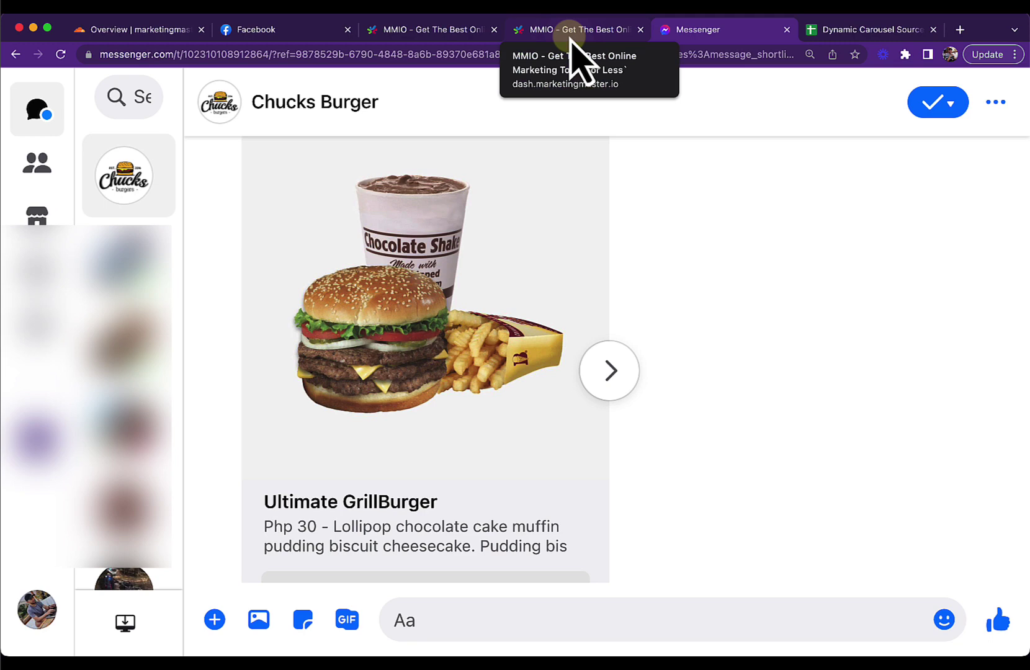
{"action": "mouse_move", "coordinate": [493, 648]}
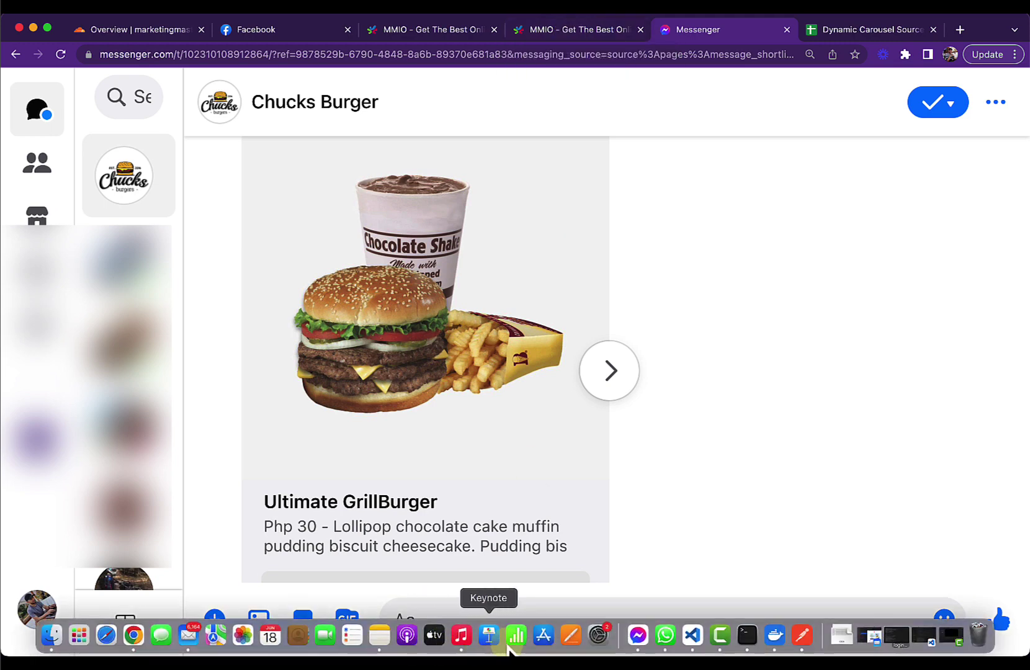